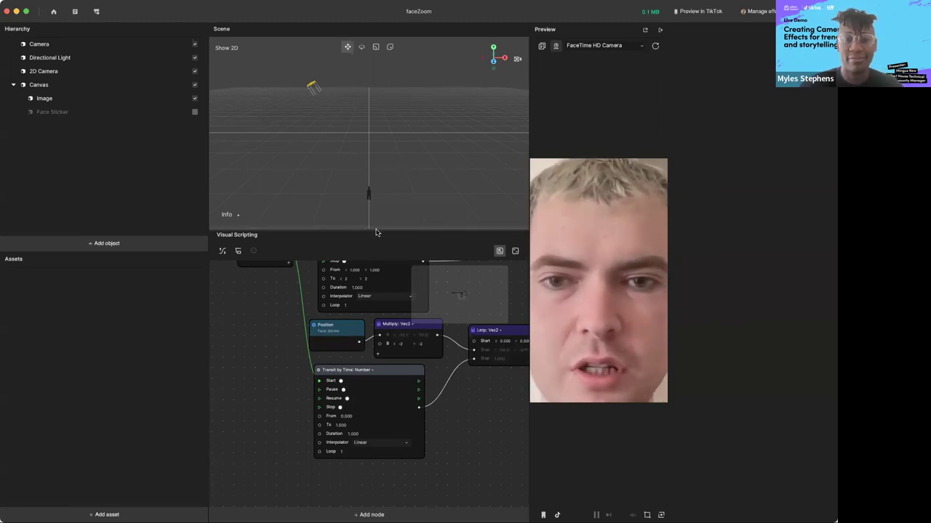
Step: Enlarge the visual scripting area by shrinking the scene view and hierarchy, and hide the graph's minimap
left_click_drag(376, 233, 374, 194)
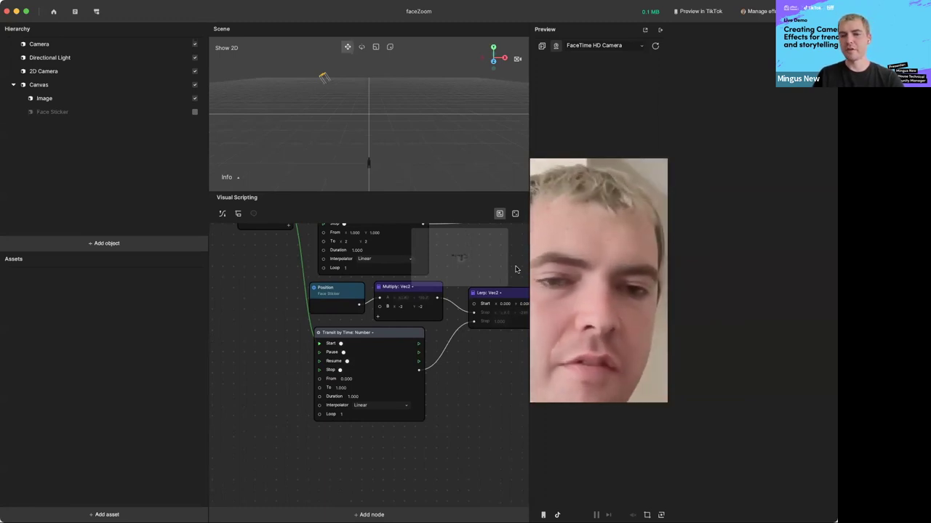
left_click(501, 215)
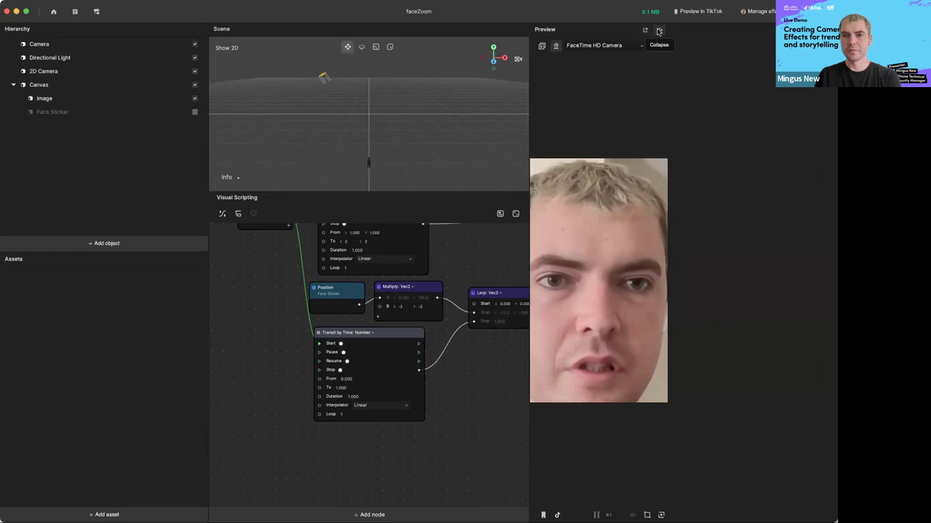
scroll(443, 280, "up", 5)
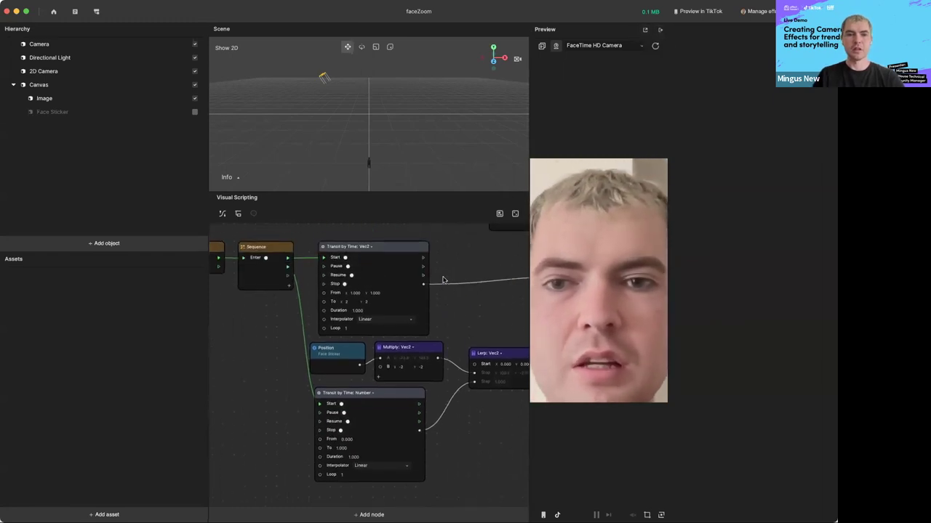
left_click_drag(210, 227, 139, 226)
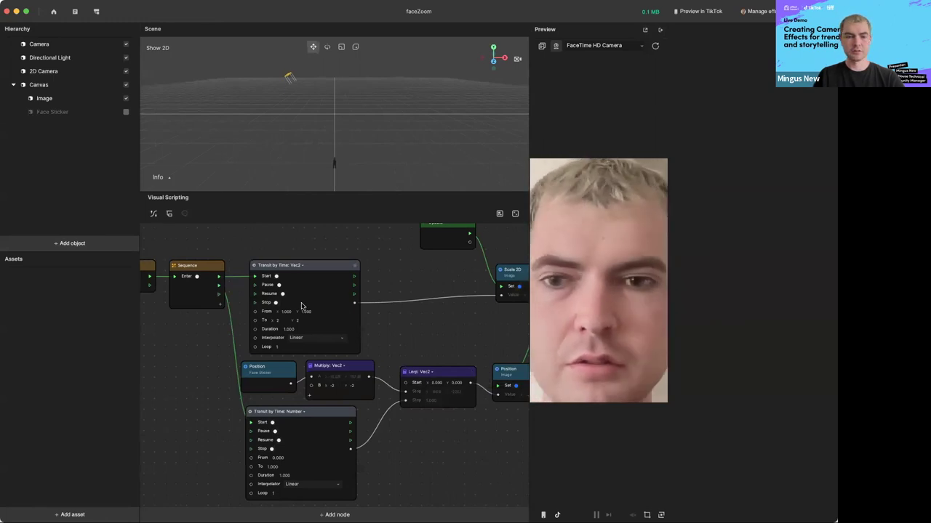
Step: Examine the node graph from Face Detection through Do Once, If and Sequence to the Transit by Time nodes
scroll(301, 306, "left", 10)
scroll(301, 306, "left", 6)
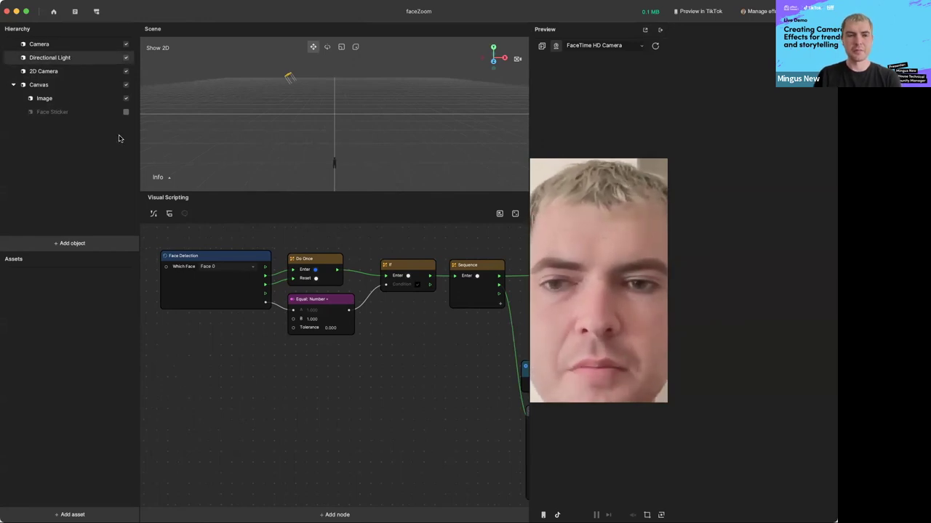
scroll(276, 404, "up", 1)
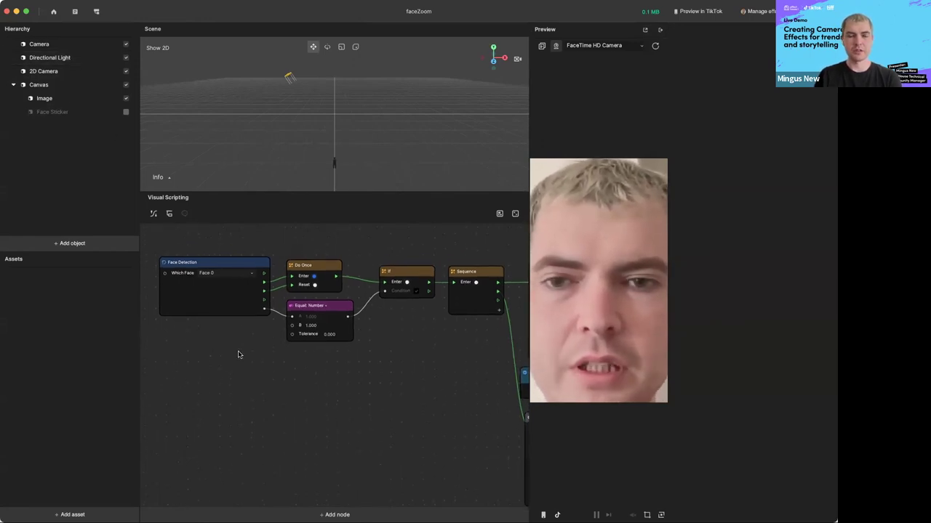
scroll(254, 374, "right", 2)
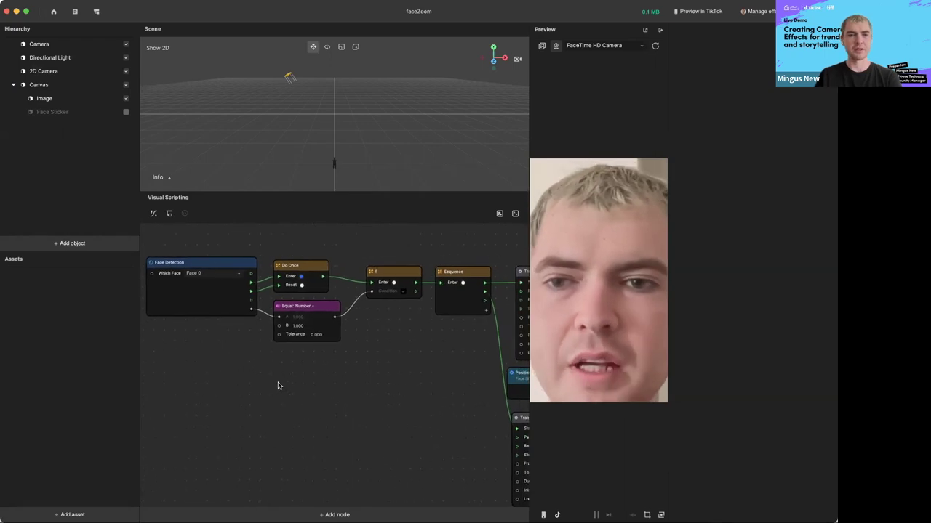
scroll(301, 385, "left", 2)
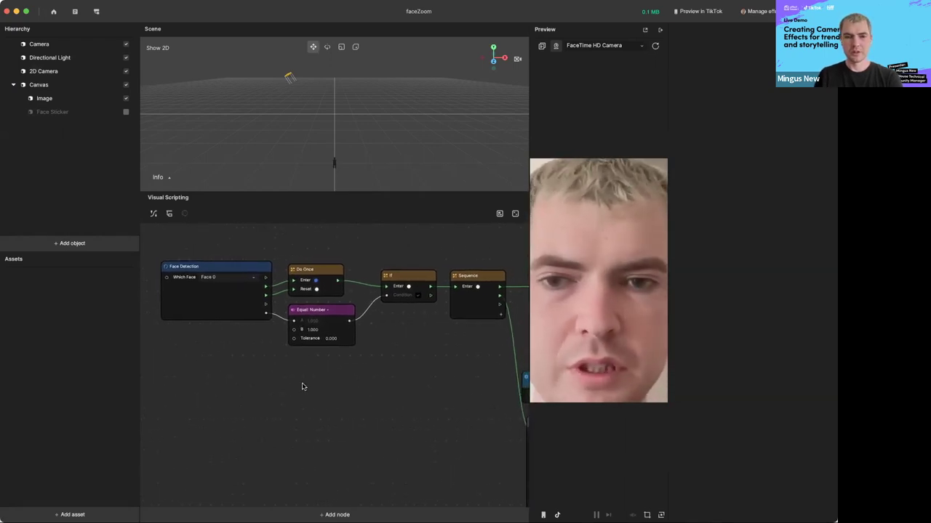
scroll(303, 387, "up", 4)
scroll(304, 385, "right", 8)
scroll(305, 386, "down", 2)
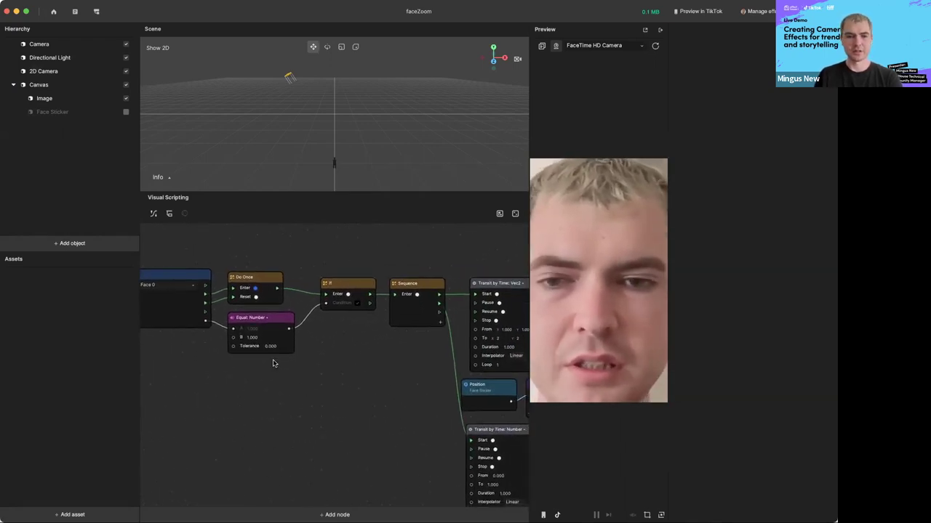
scroll(425, 393, "down", 2)
scroll(421, 393, "right", 10)
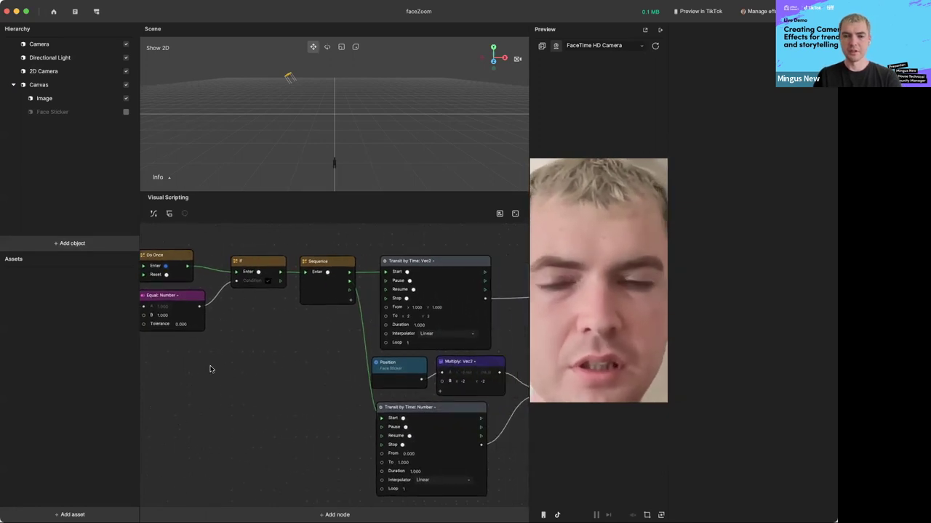
scroll(197, 363, "left", 10)
scroll(184, 356, "up", 1)
scroll(183, 355, "left", 6)
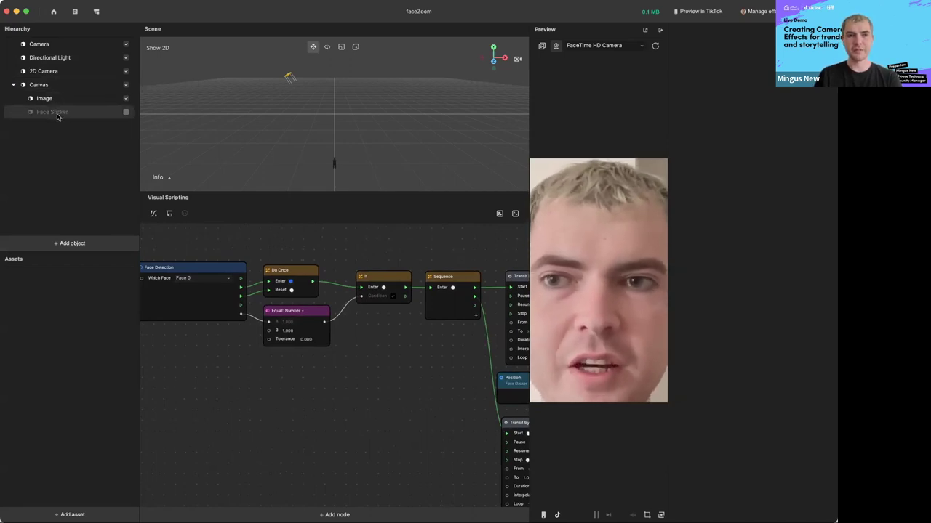
Step: Add a second Face Sticker from the face effects under the Canvas and disable the Image object
left_click(72, 243)
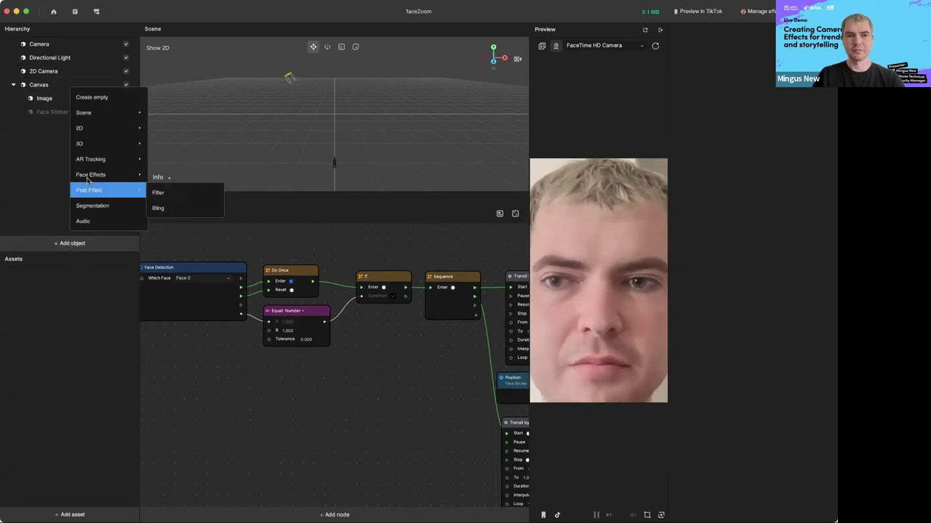
mouse_move(134, 174)
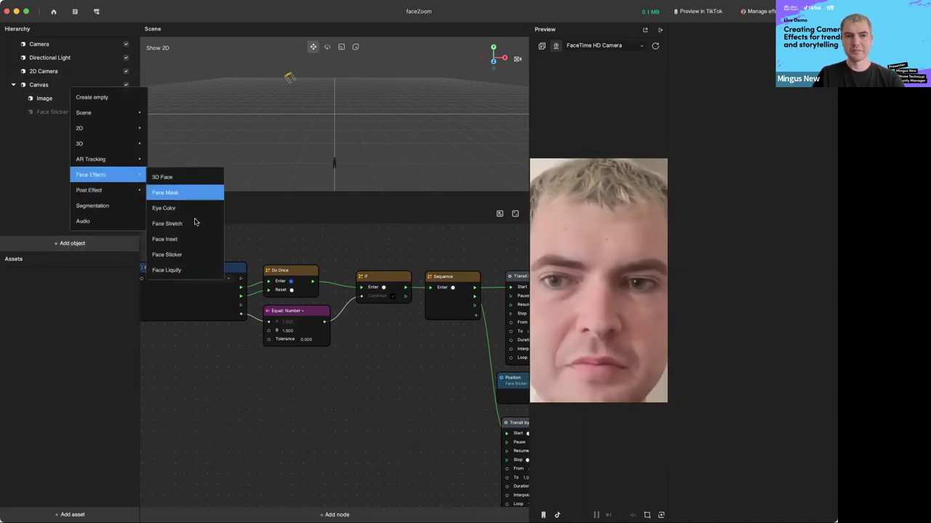
left_click(178, 253)
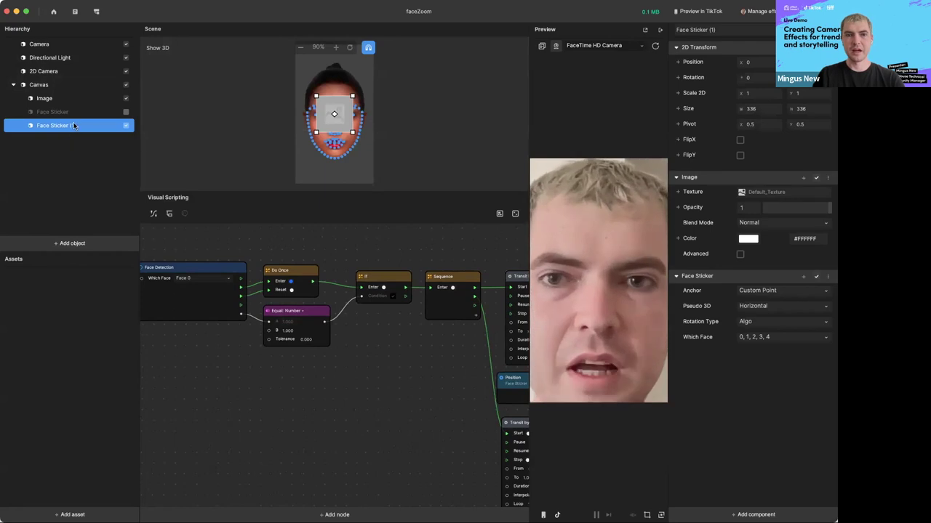
left_click(125, 98)
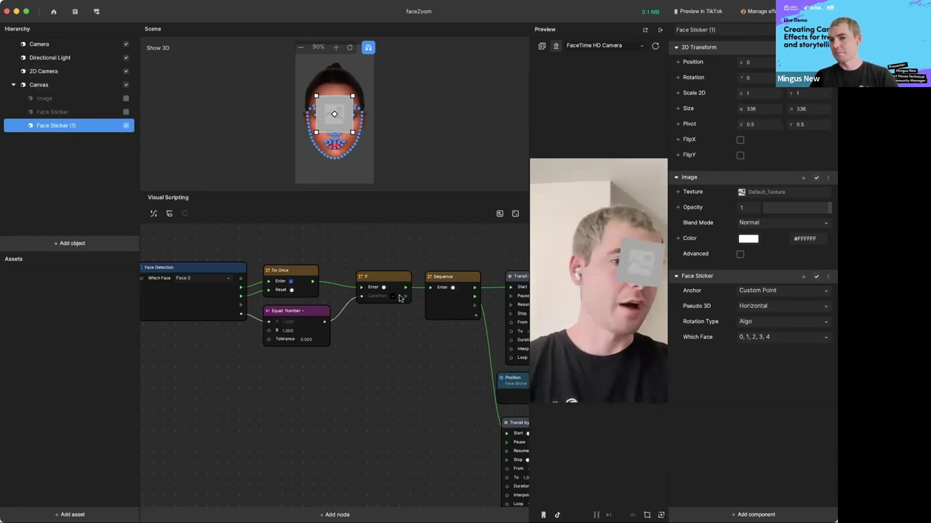
Step: View the rotation type options of the new face sticker
left_click(747, 322)
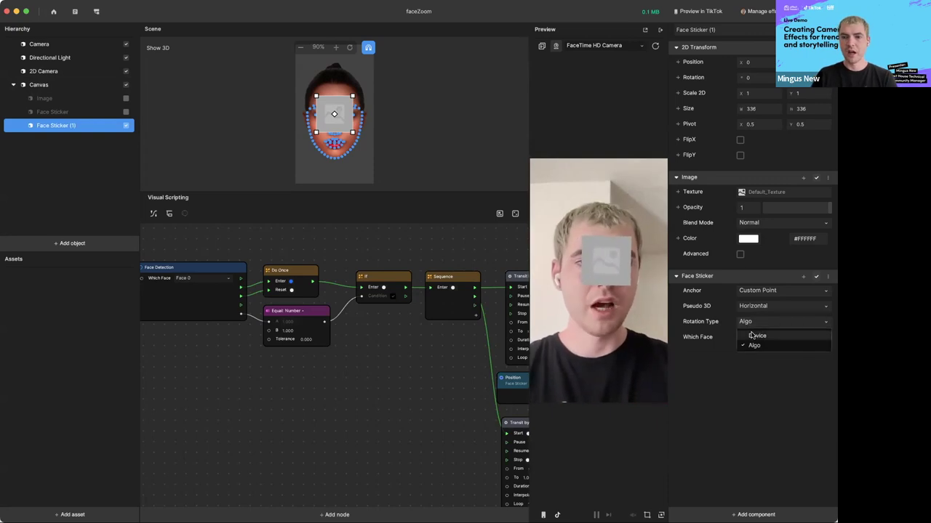
left_click(753, 336)
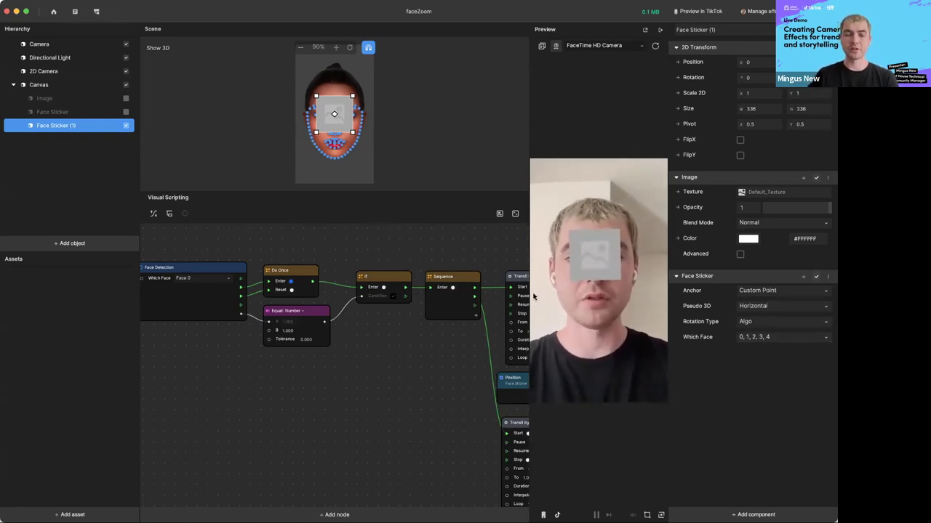
Step: Add a Head Tracker object from AR Tracking to look at its position options, and delete it
left_click(73, 240)
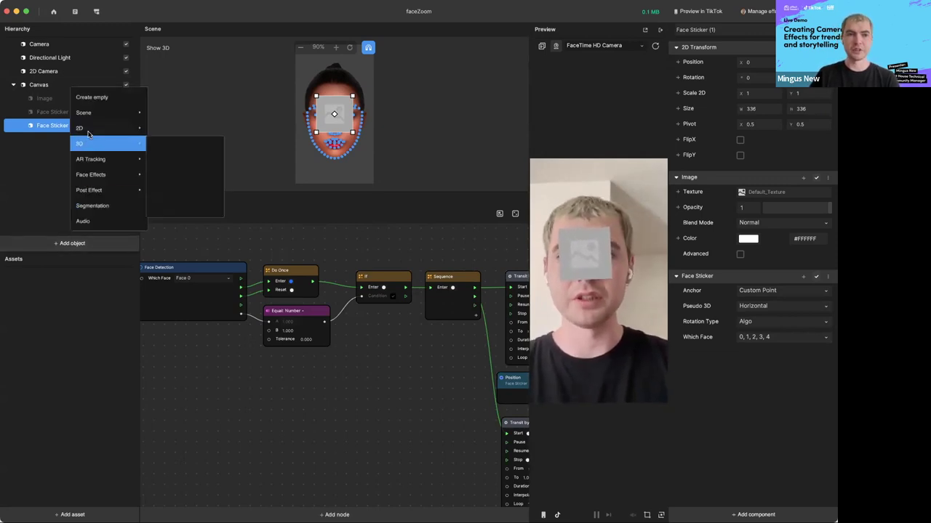
mouse_move(90, 160)
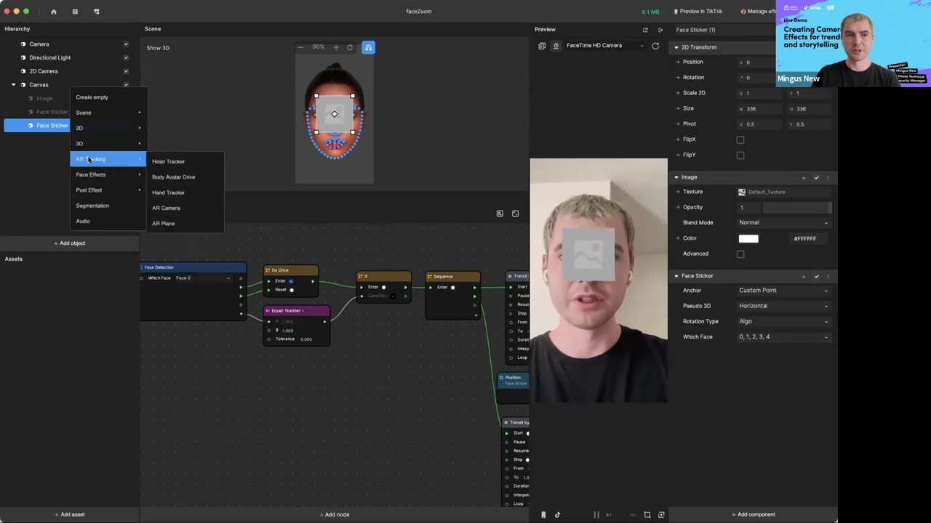
left_click(163, 158)
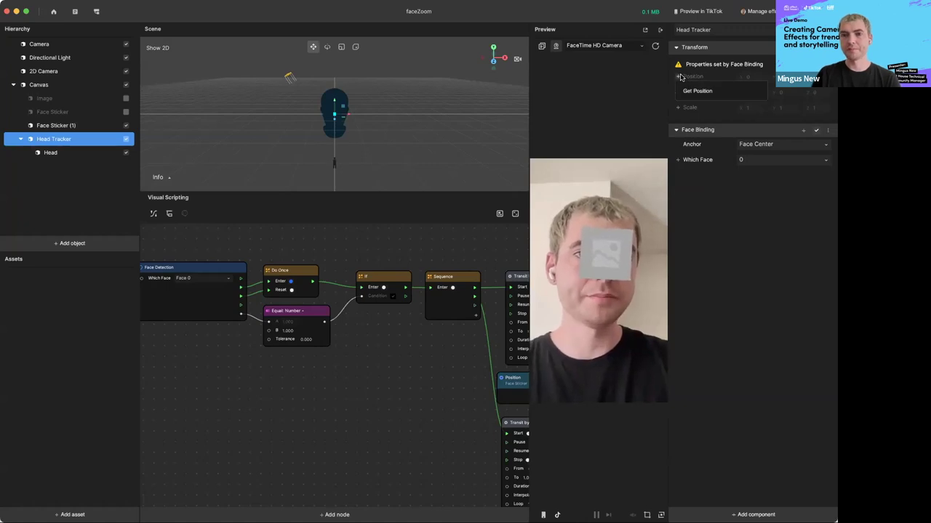
left_click(63, 187)
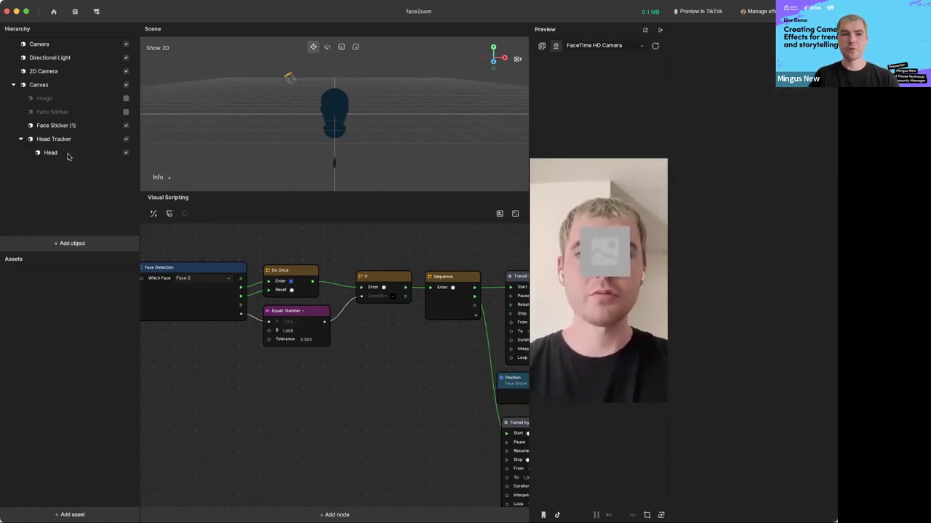
right_click(61, 142)
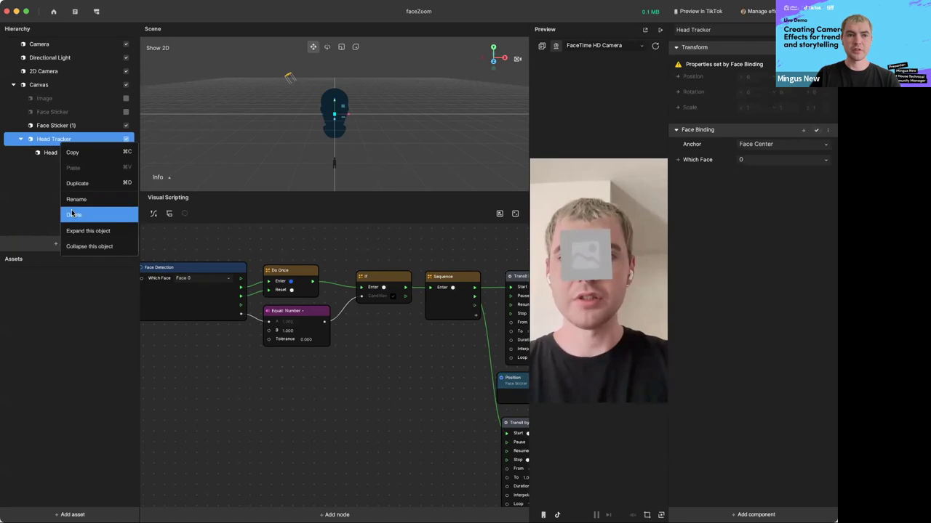
left_click(72, 214)
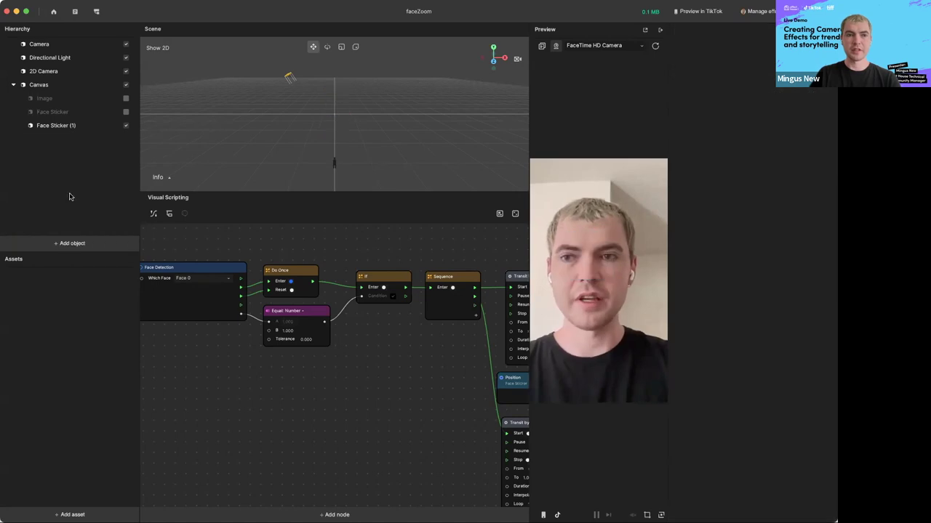
Step: Delete the added Face Sticker (1) object from the Canvas
left_click(58, 126)
right_click(66, 129)
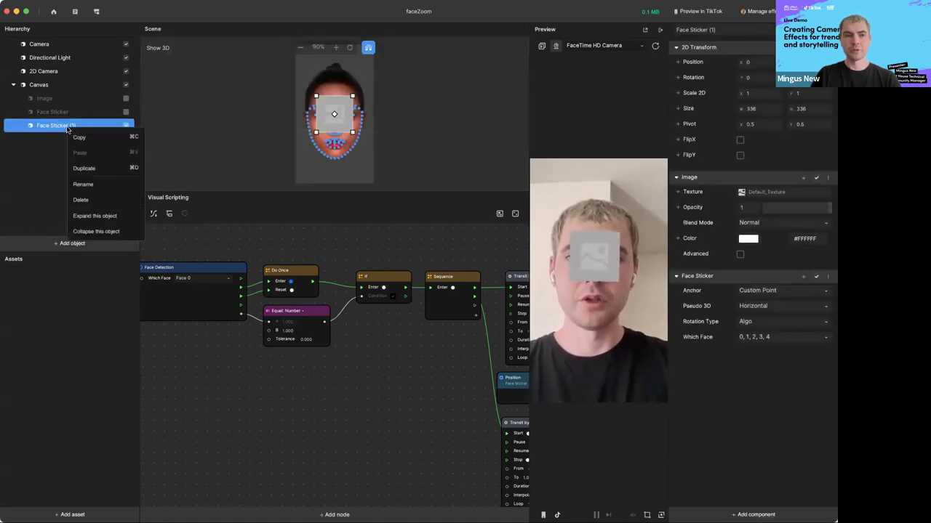
left_click(79, 198)
Step: Add a Get Position node for the original Face Sticker to the graph and delete that extra node
left_click(123, 114)
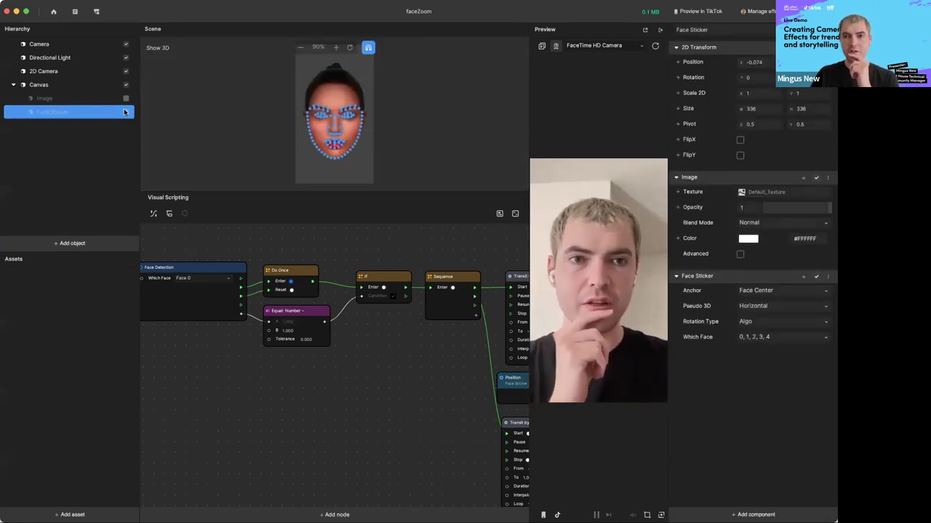
scroll(366, 402, "down", 5)
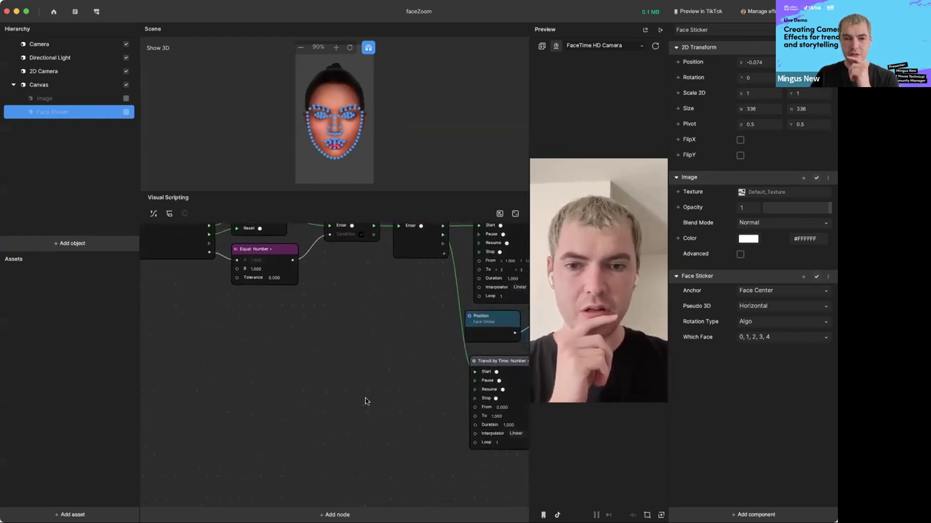
scroll(366, 401, "right", 3)
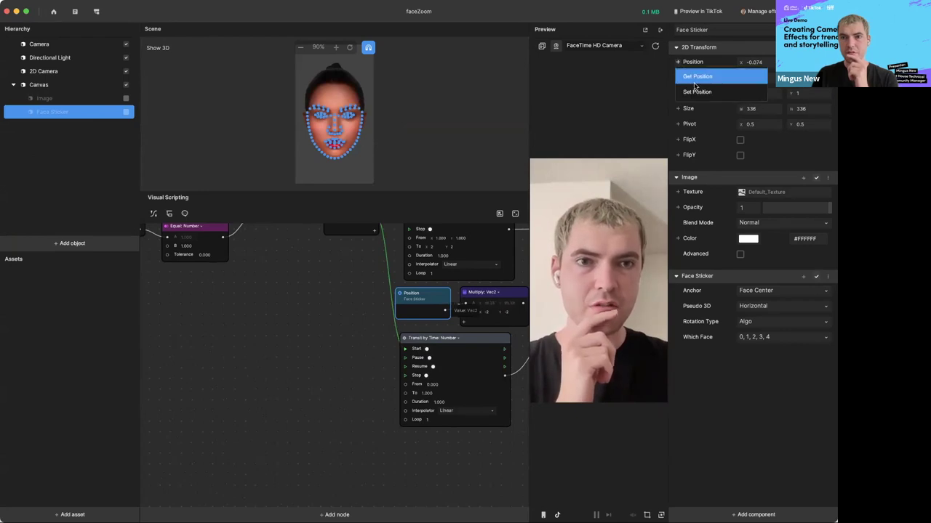
left_click(696, 77)
left_click_drag(332, 411, 308, 360)
key("BackSpace")
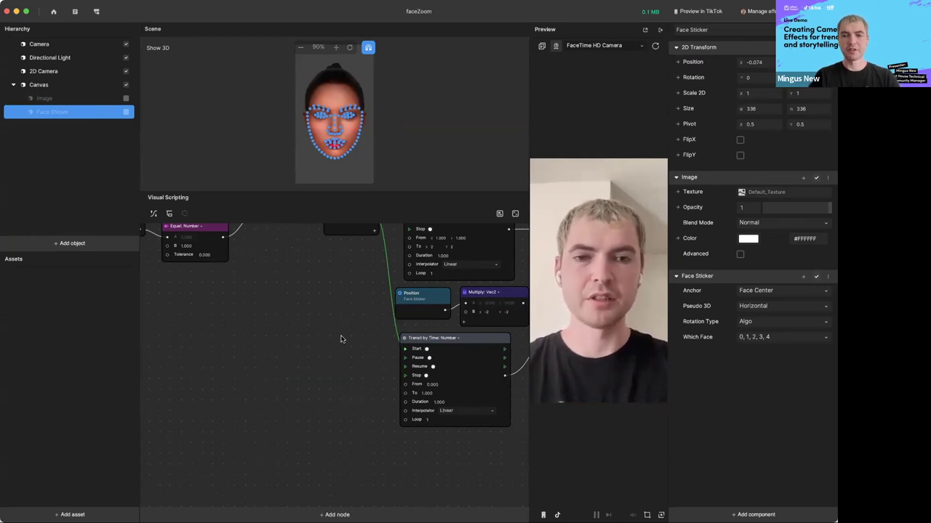
Step: Enable the Image object under the Canvas to show the face zoom in the preview
scroll(328, 347, "up", 4)
scroll(328, 347, "right", 3)
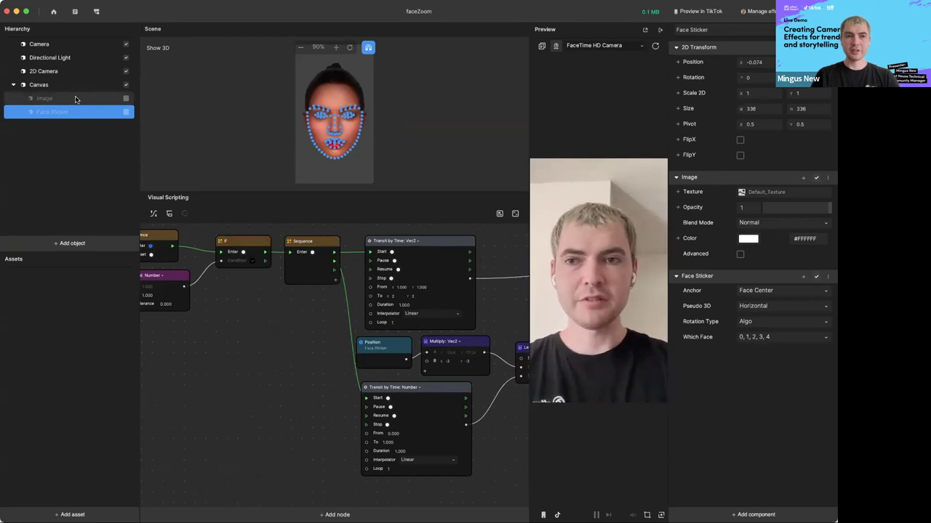
left_click(125, 99)
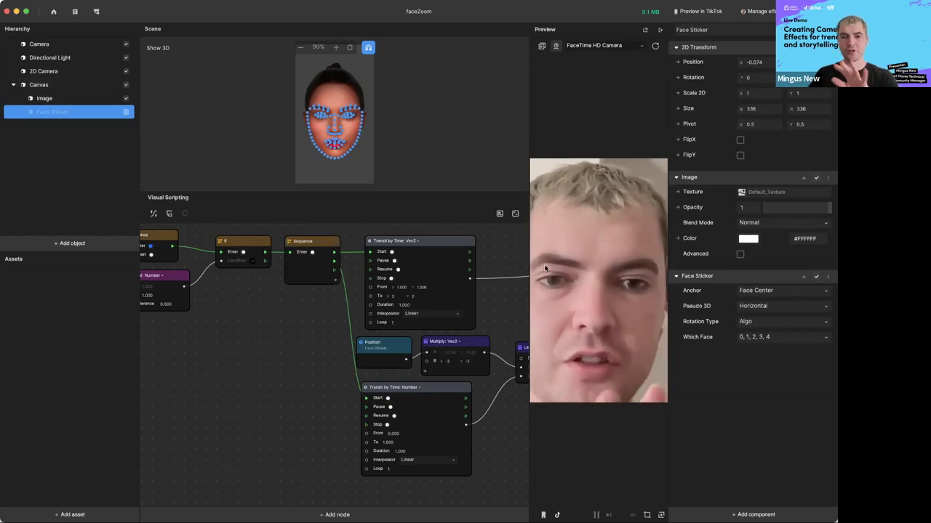
scroll(261, 365, "up", 4)
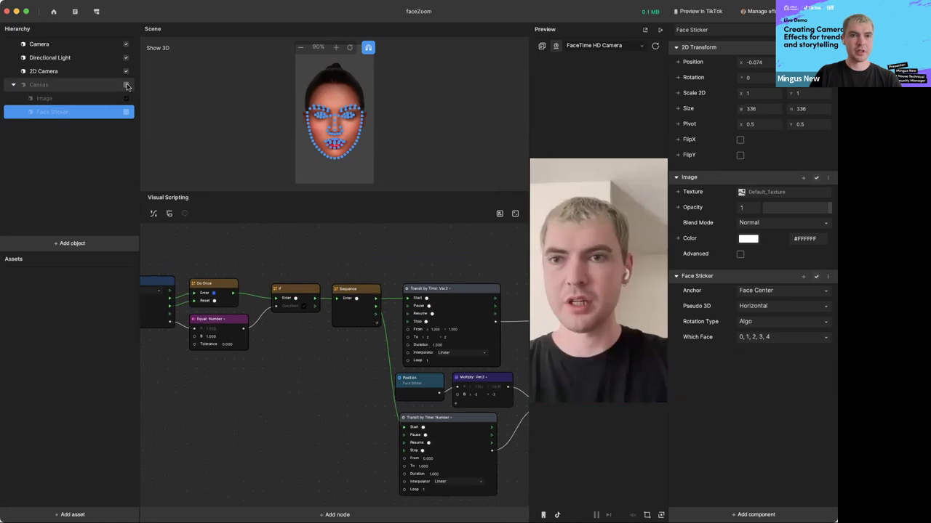
Step: Add a new 2D image under the Canvas and enable the Canvas with the original Image object switched off
left_click(72, 243)
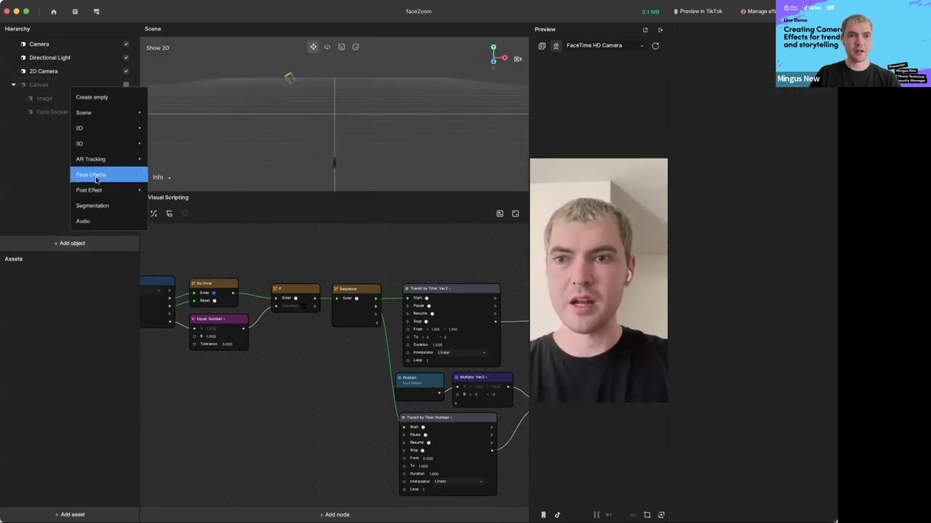
mouse_move(104, 132)
left_click(160, 146)
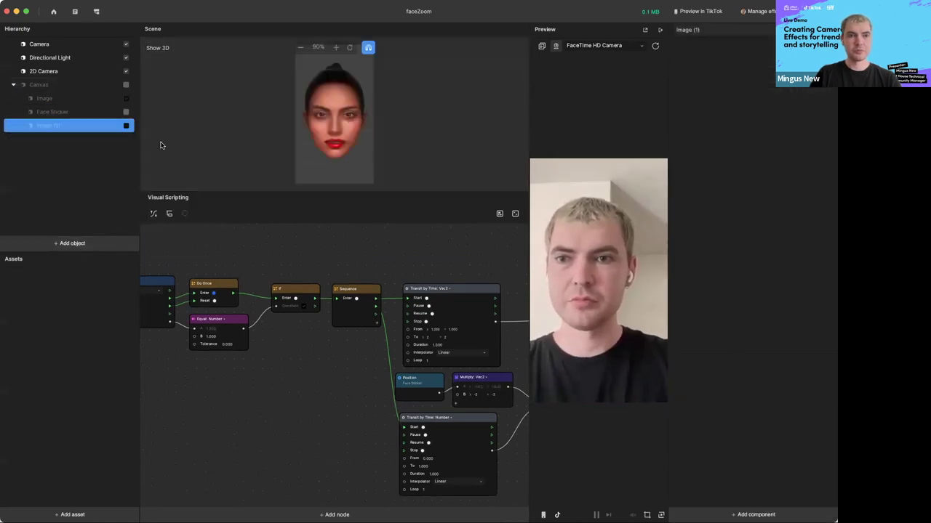
left_click(126, 127)
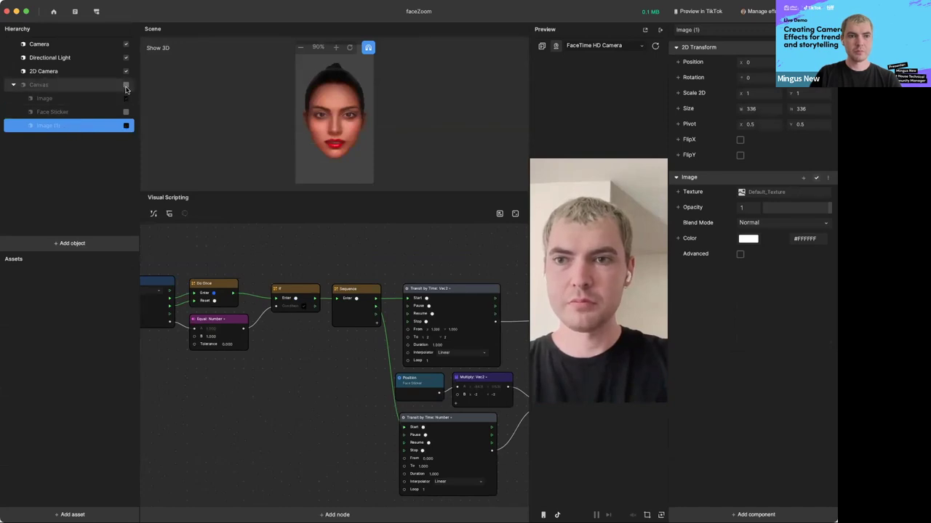
left_click(126, 85)
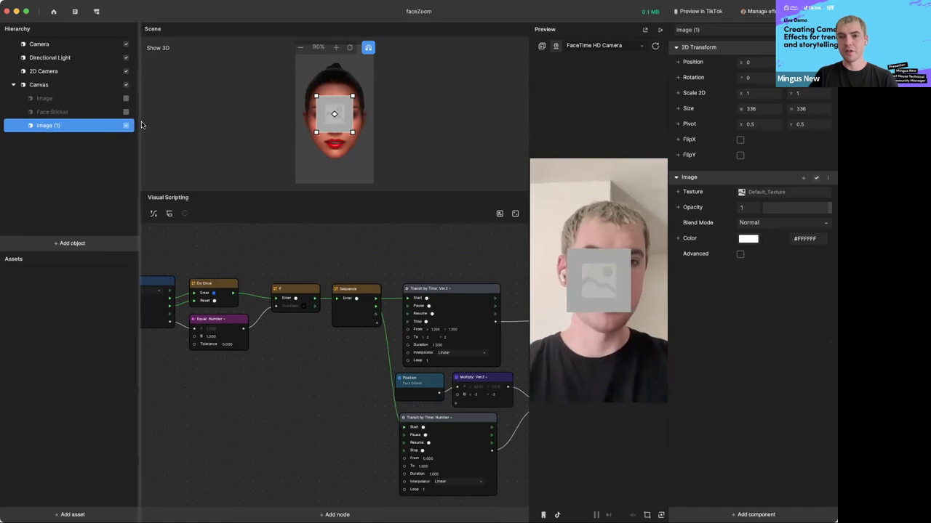
Step: Assign the built-in Camera Texture to Image (1) and set its 2D scale to 0.5 on both axes
left_click(741, 192)
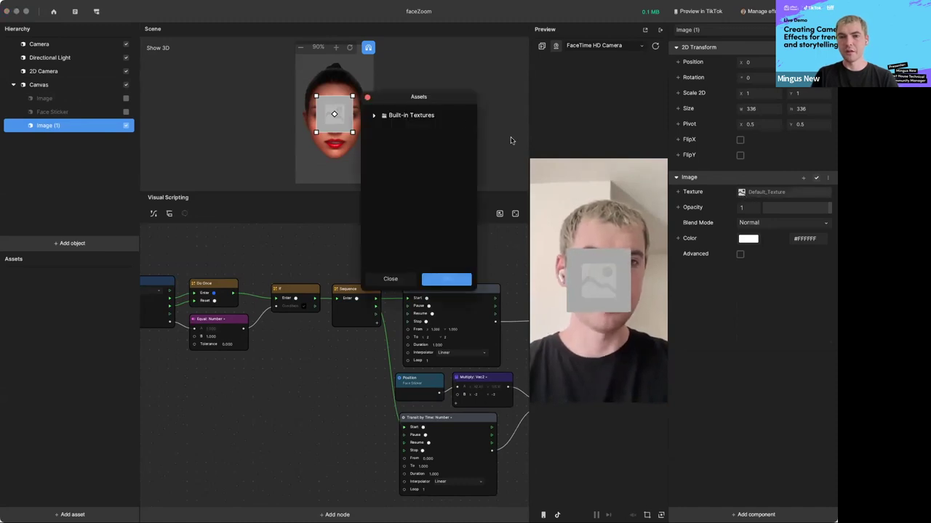
left_click(384, 116)
left_click(409, 170)
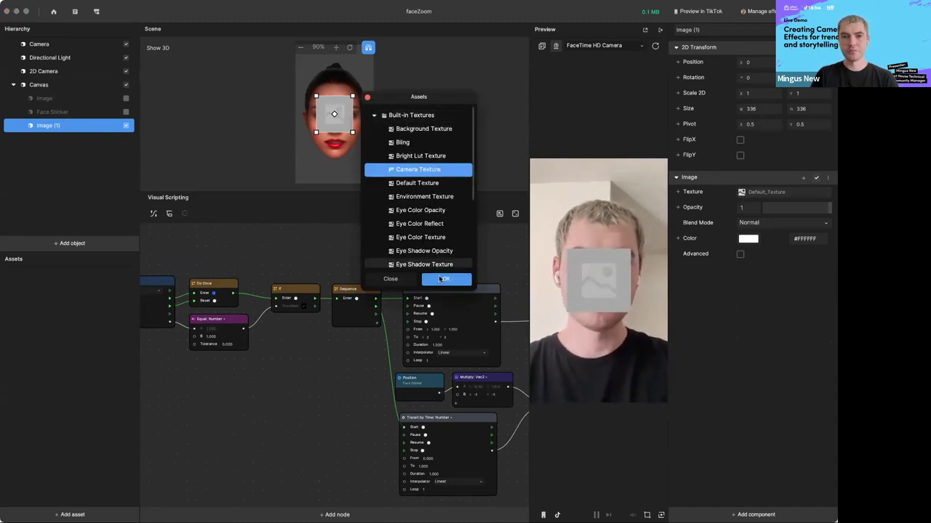
left_click(439, 280)
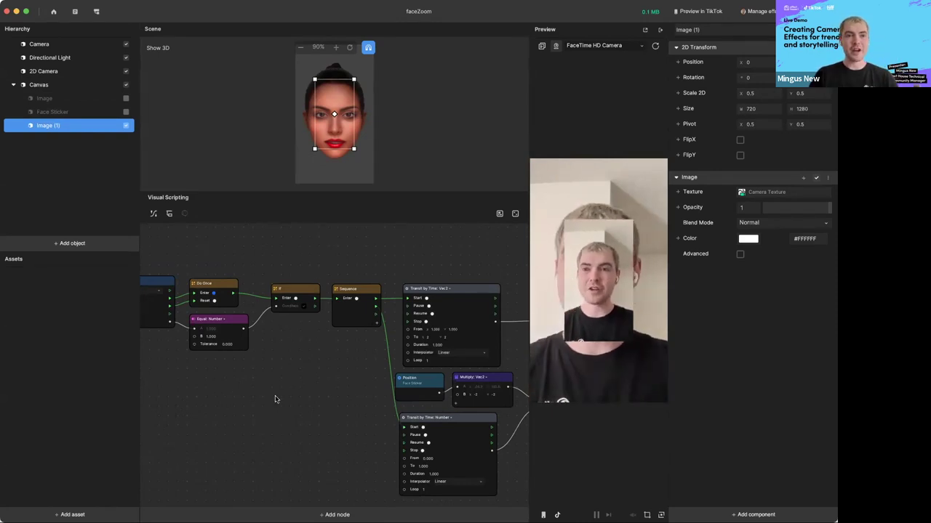
Step: Examine the faceZoom node graph from Face Detection through Sequence to the transition, Multiply and Lerp nodes
scroll(295, 405, "right", 5)
scroll(294, 404, "down", 3)
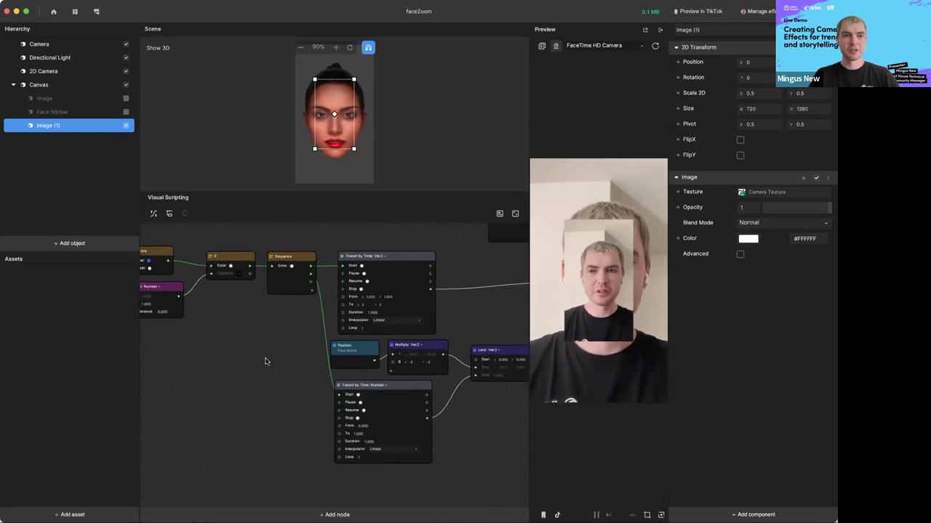
scroll(295, 345, "left", 3)
scroll(295, 345, "up", 1)
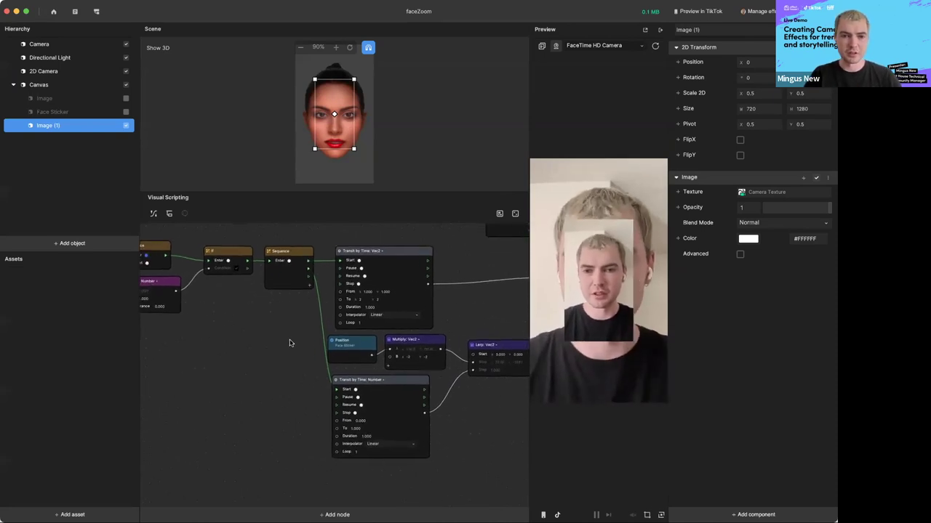
scroll(290, 347, "down", 2, "ctrl")
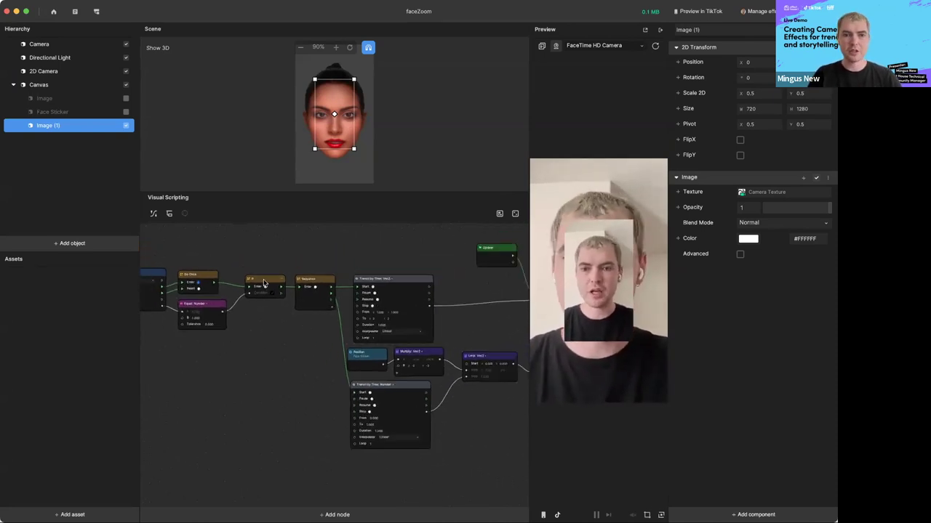
scroll(264, 283, "left", 2)
scroll(263, 283, "up", 2)
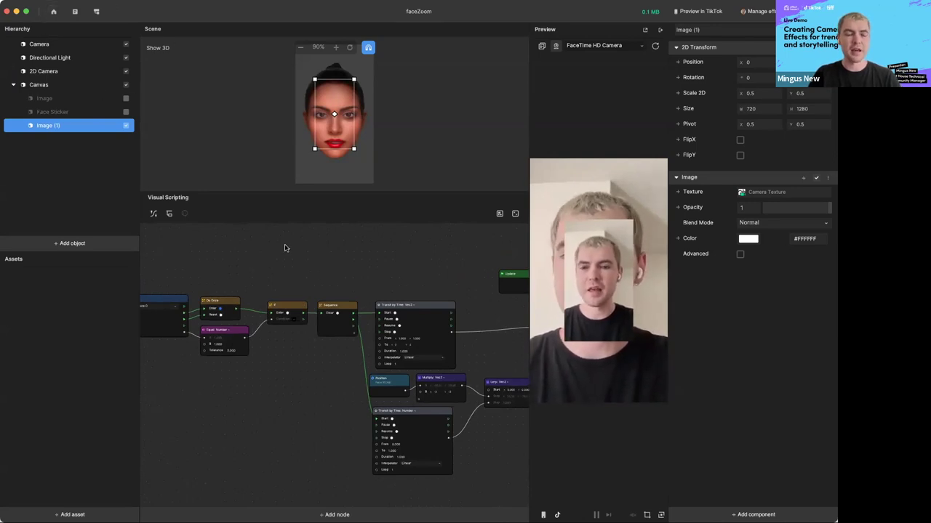
scroll(285, 248, "left", 3)
scroll(285, 247, "up", 1)
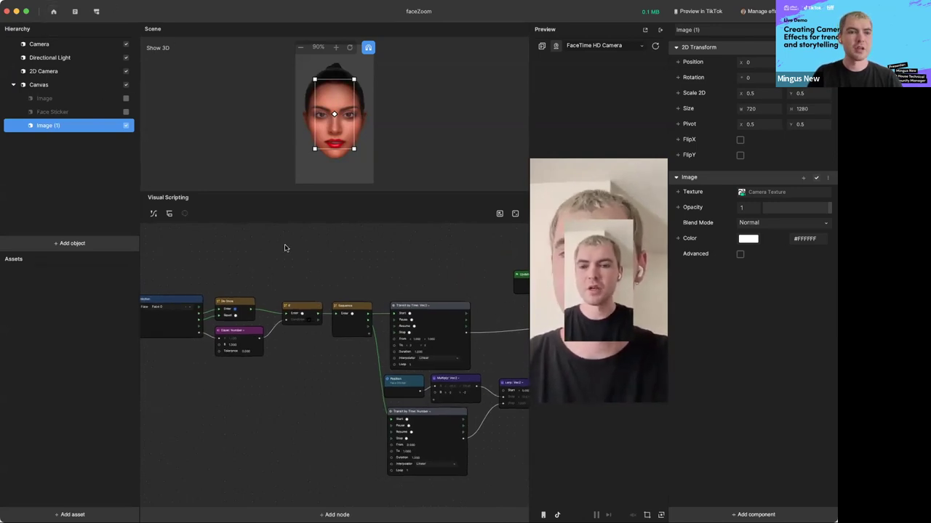
Step: Start a new blank project, discarding the faceZoom changes, and hide the graph's minimap
left_click(98, 13)
left_click(89, 6)
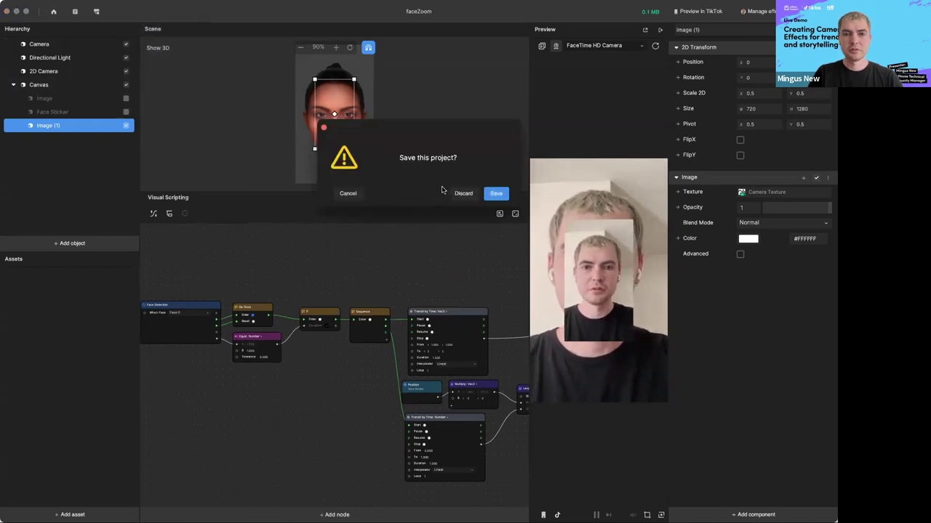
left_click(461, 193)
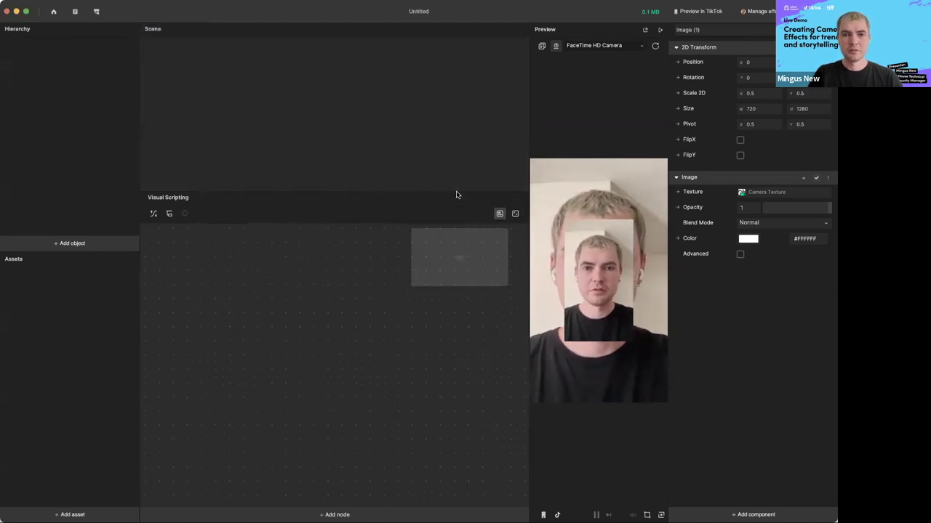
left_click(500, 214)
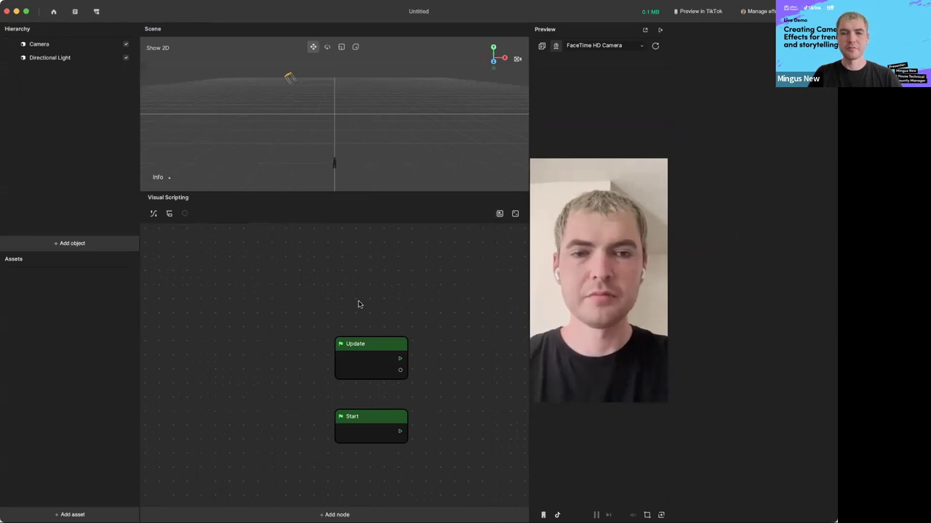
Step: Add a Face Sticker face effect object to the new project
left_click(72, 243)
mouse_move(95, 144)
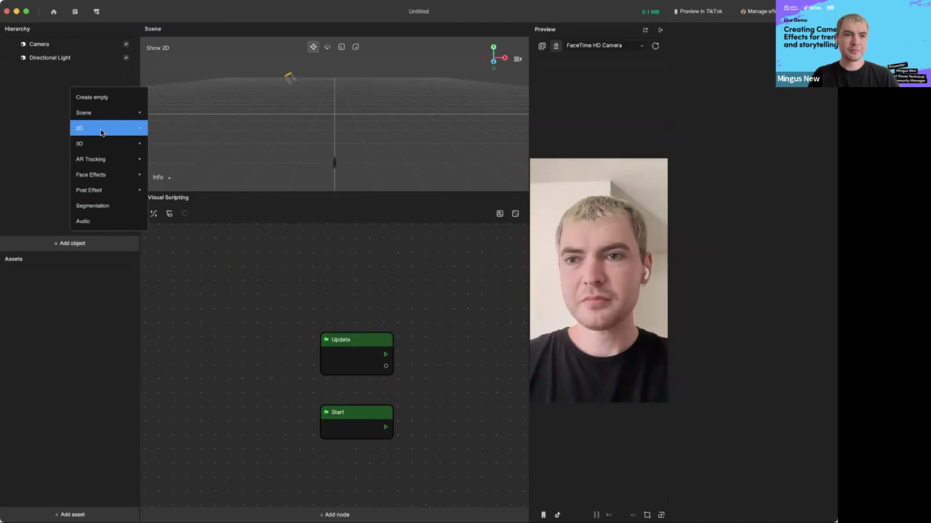
mouse_move(99, 175)
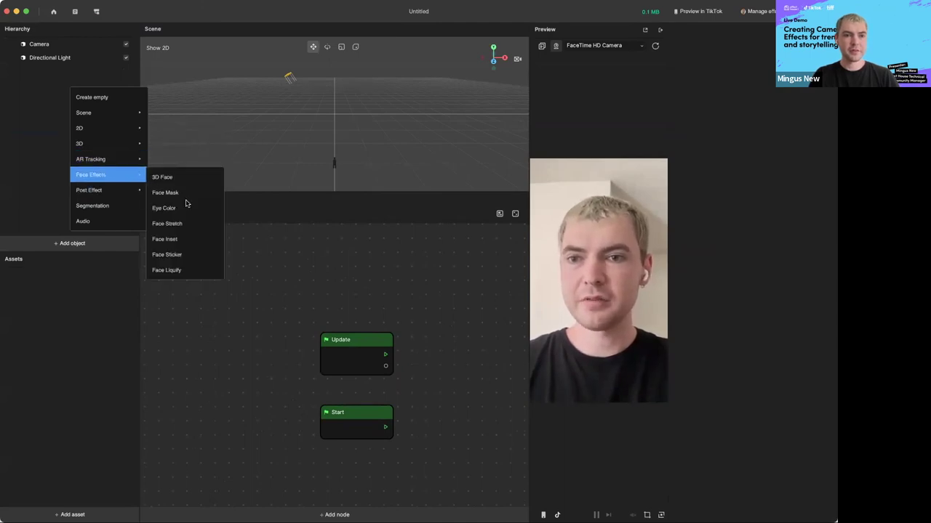
left_click(167, 255)
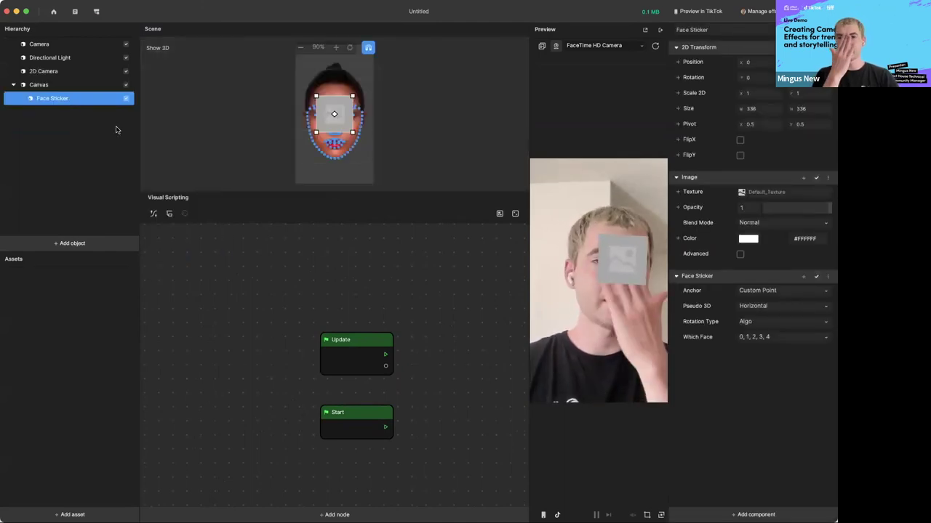
Step: Add a Get Position node for the Face Sticker and connect its output to a Peek node
left_click(683, 75)
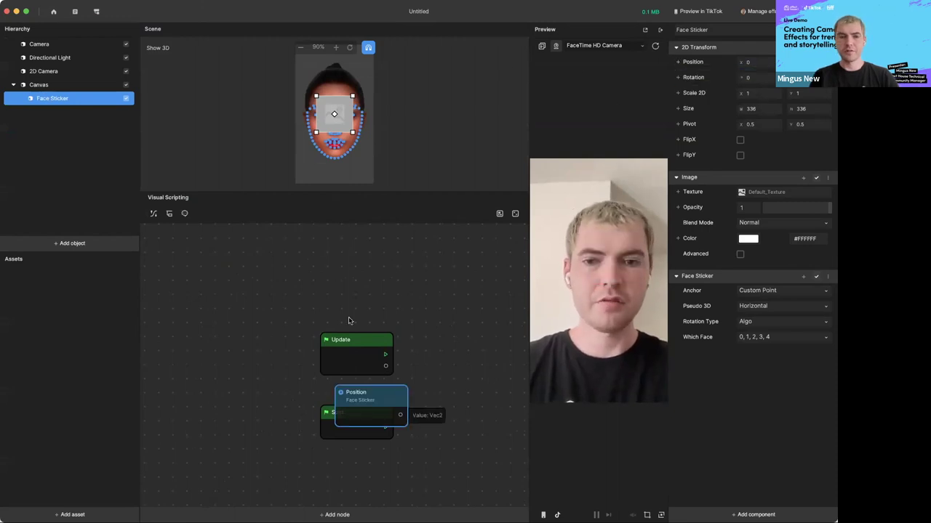
left_click_drag(374, 393, 349, 292)
left_click(395, 322)
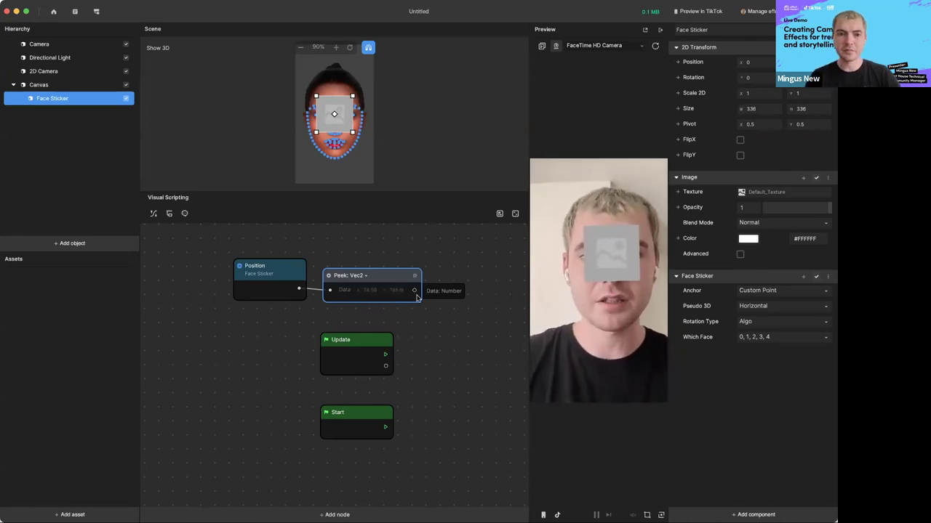
scroll(278, 247, "up", 1)
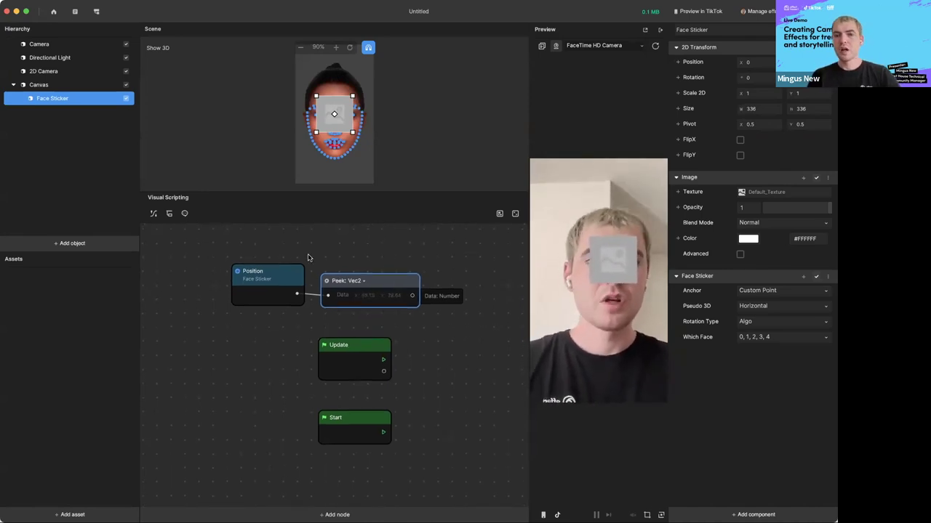
scroll(309, 257, "up", 1)
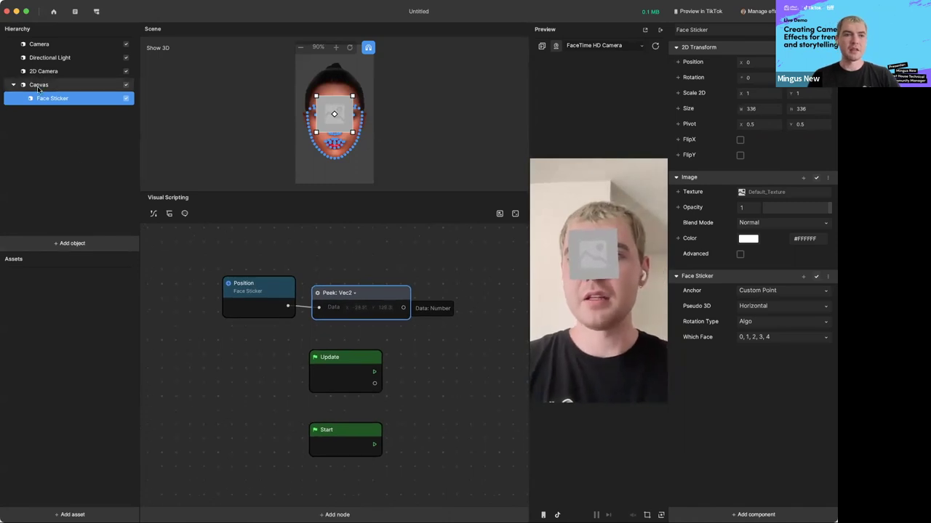
Step: Add a 2D Image object under the Canvas alongside the Face Sticker
right_click(38, 86)
left_click(18, 136)
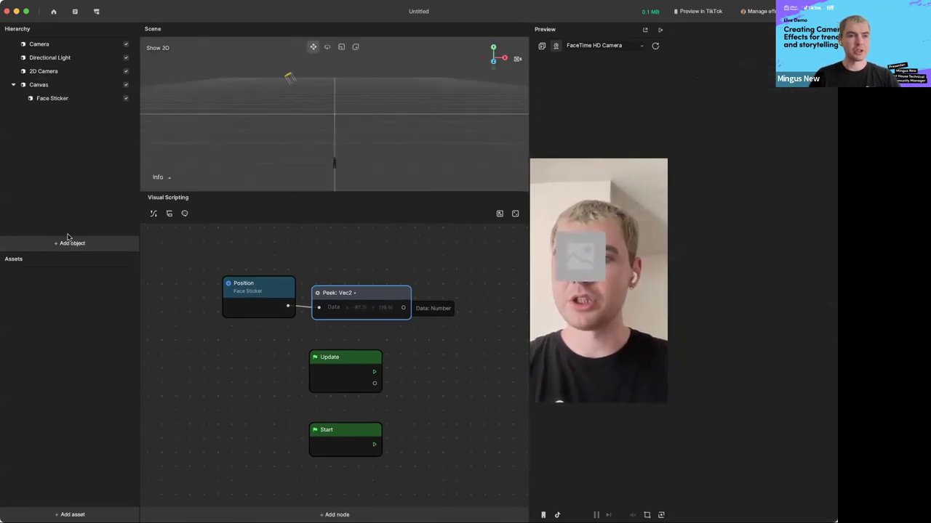
left_click(70, 242)
mouse_move(84, 134)
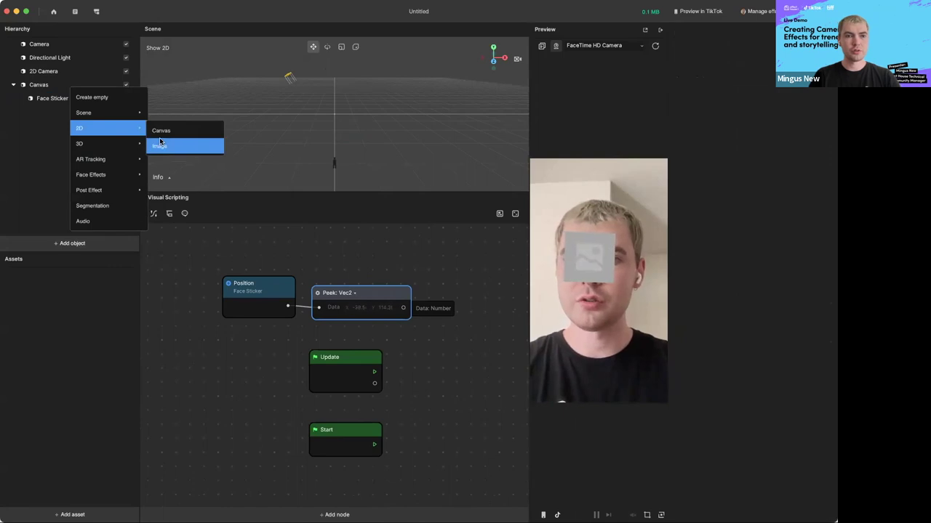
left_click(160, 145)
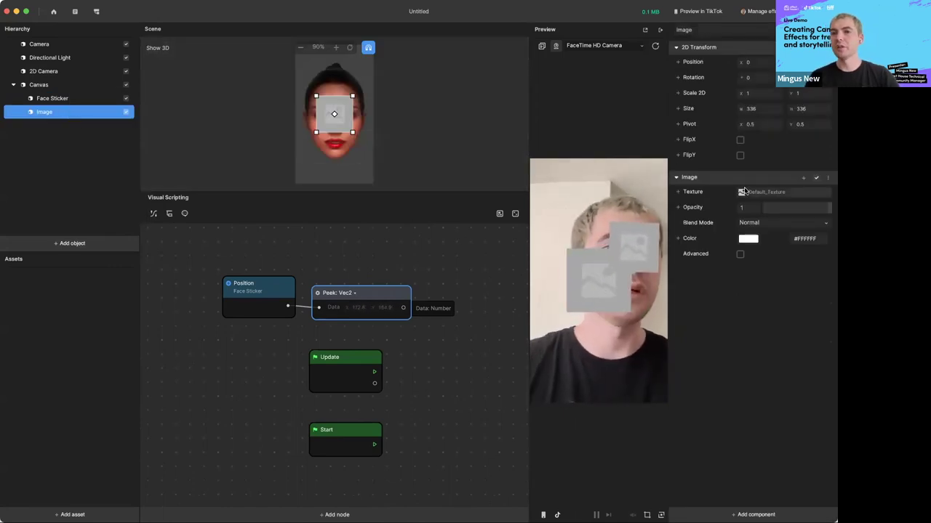
Step: Set the Image's texture to the built-in Camera Texture and restart the preview
left_click(785, 192)
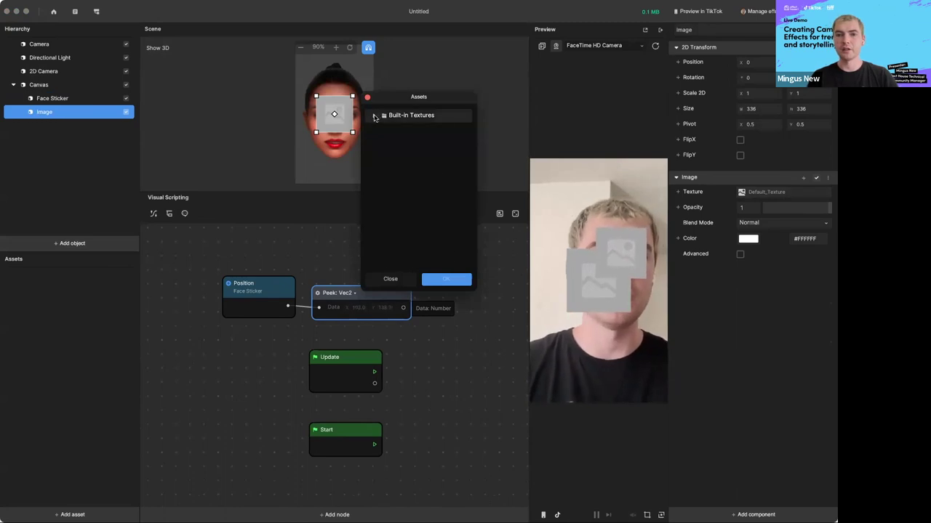
double_click(429, 114)
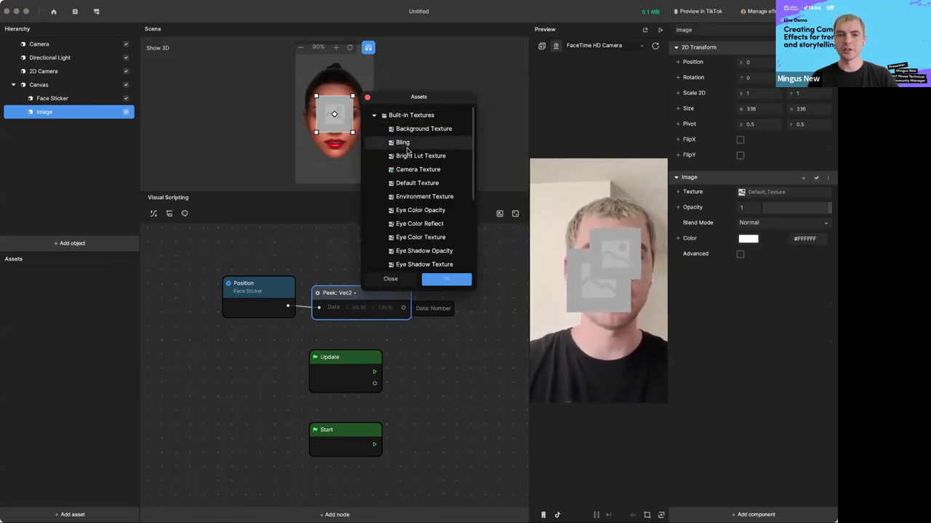
left_click(421, 169)
left_click(444, 279)
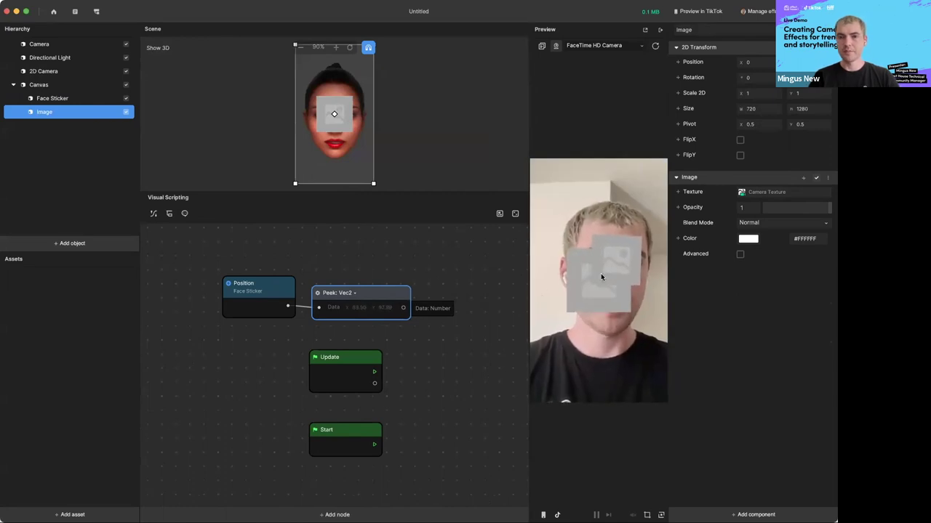
left_click(655, 45)
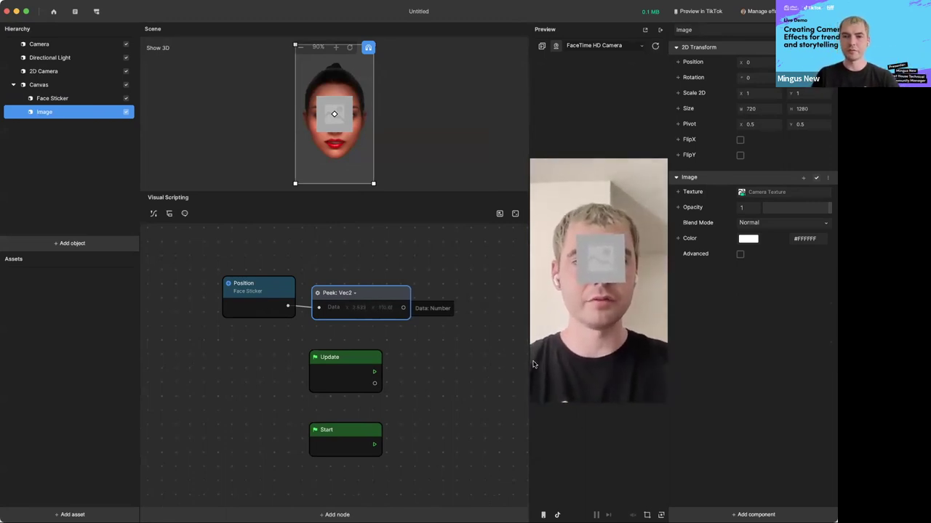
Step: Add a Set Position node for the Image and feed the Face Sticker's position into its Value input
left_click_drag(342, 293, 366, 283)
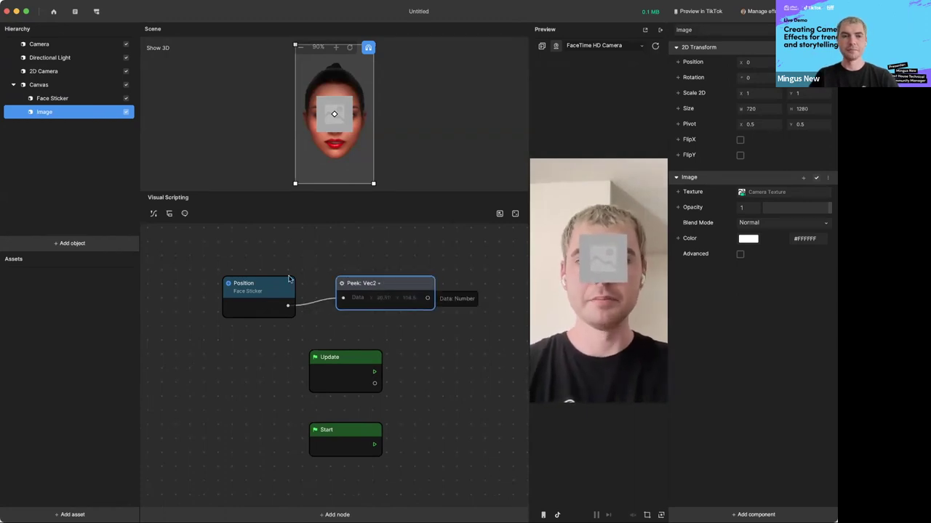
left_click_drag(283, 285, 284, 278)
left_click_drag(391, 286, 364, 290)
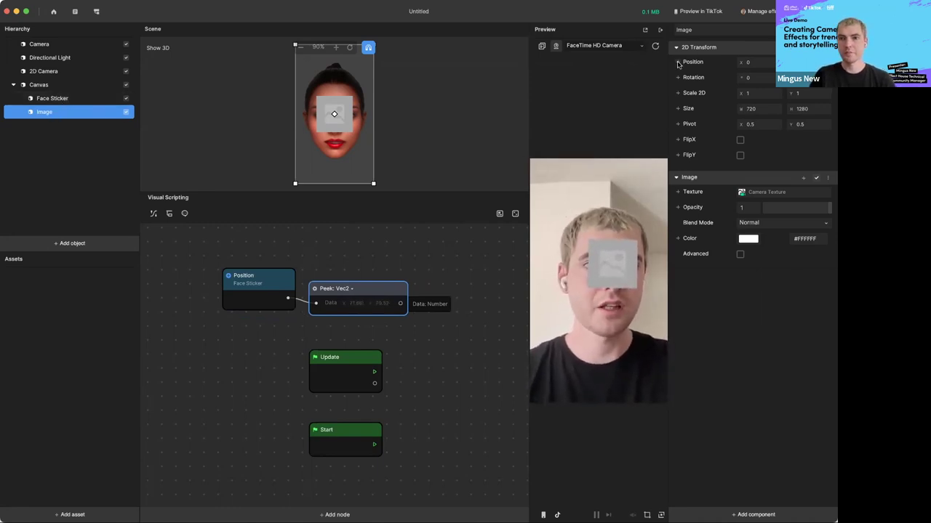
left_click_drag(678, 64, 415, 250)
left_click_drag(288, 299, 374, 268)
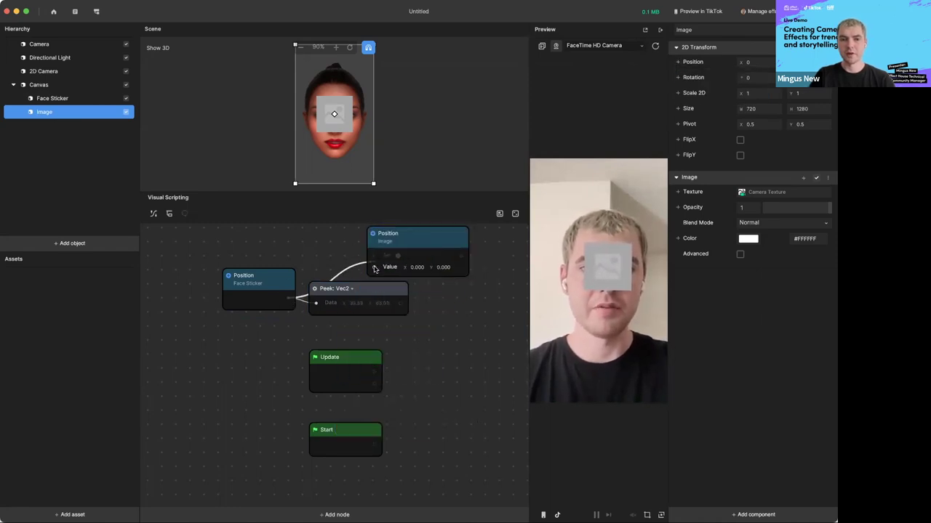
Step: Move the Update node above the position nodes and connect it to the Set input of the Image's Position node
scroll(328, 258, "up", 2)
right_click(311, 251)
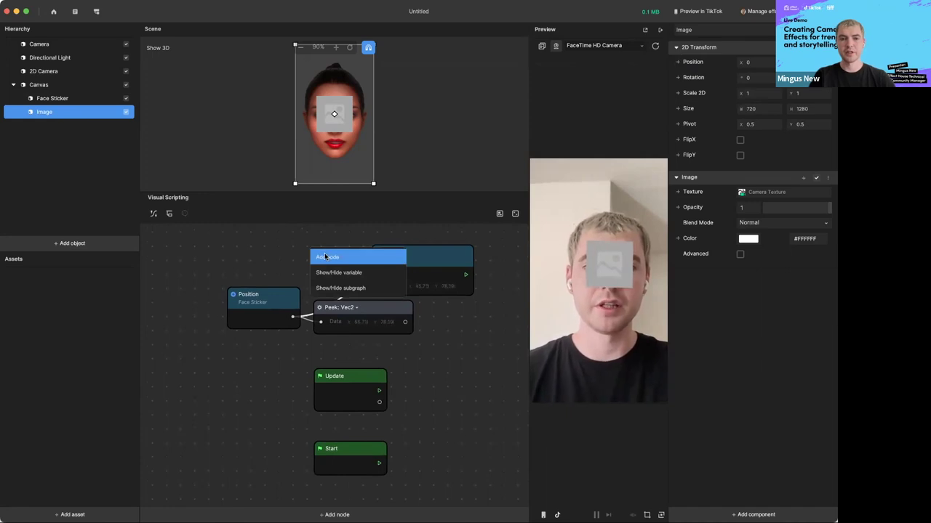
key("Escape")
left_click_drag(345, 376, 287, 231)
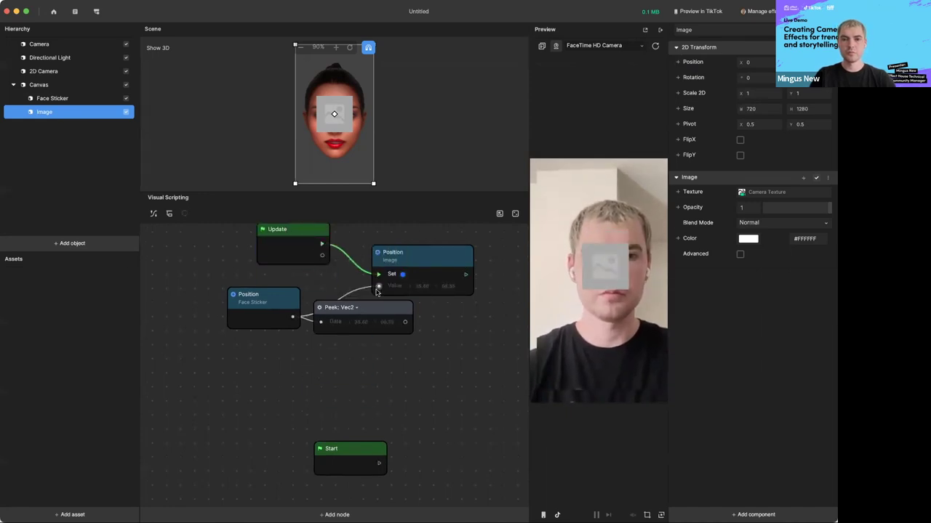
Step: Disable the Face Sticker object under the Canvas and restart the preview
left_click(124, 99)
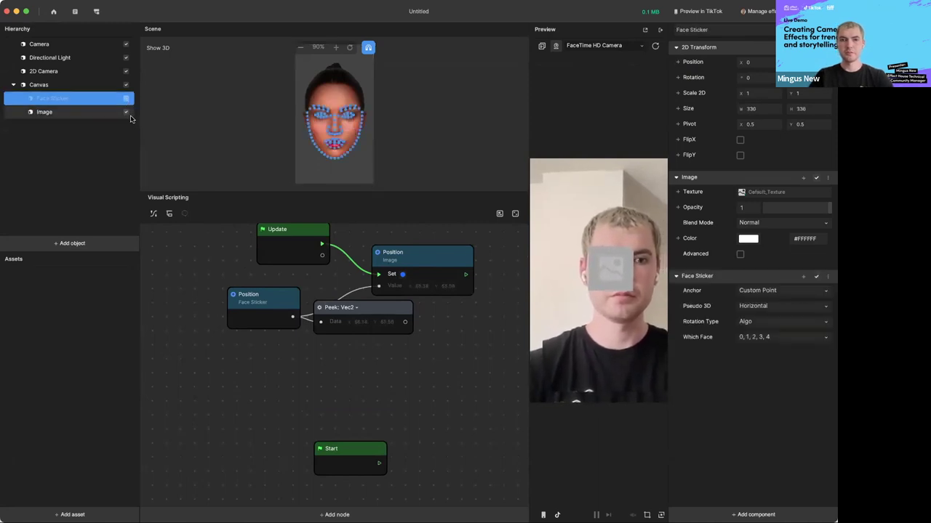
left_click(655, 46)
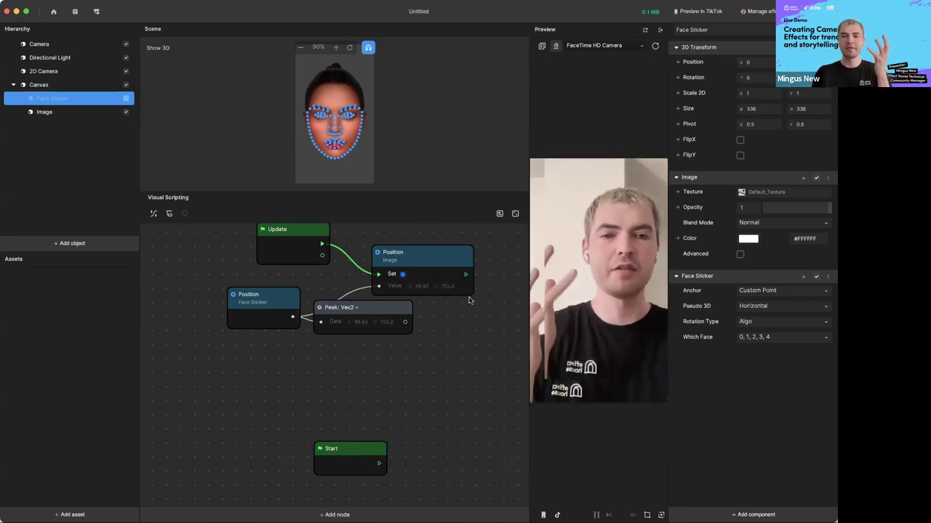
Step: Spread out the Image's Position node and the Peek node so the graph connections are clear
scroll(444, 330, "up", 1)
scroll(444, 336, "up", 2)
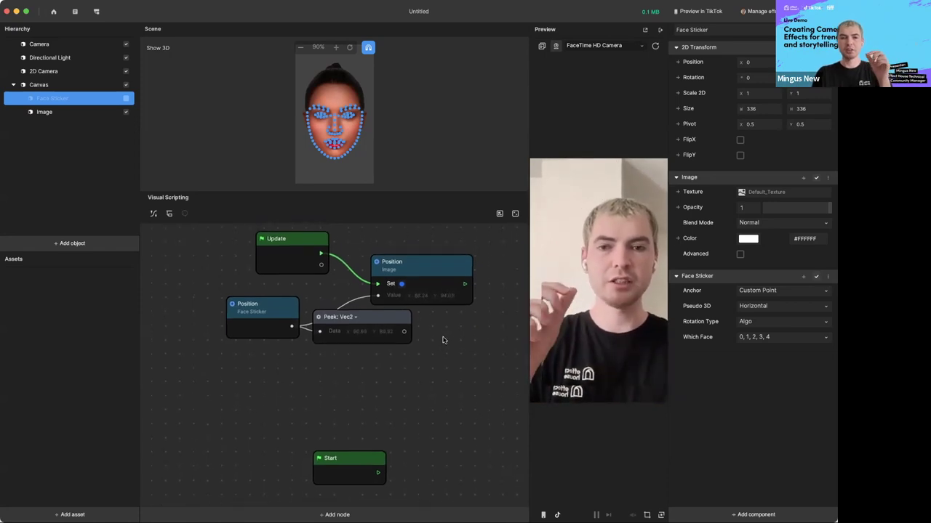
left_click_drag(423, 270, 445, 261)
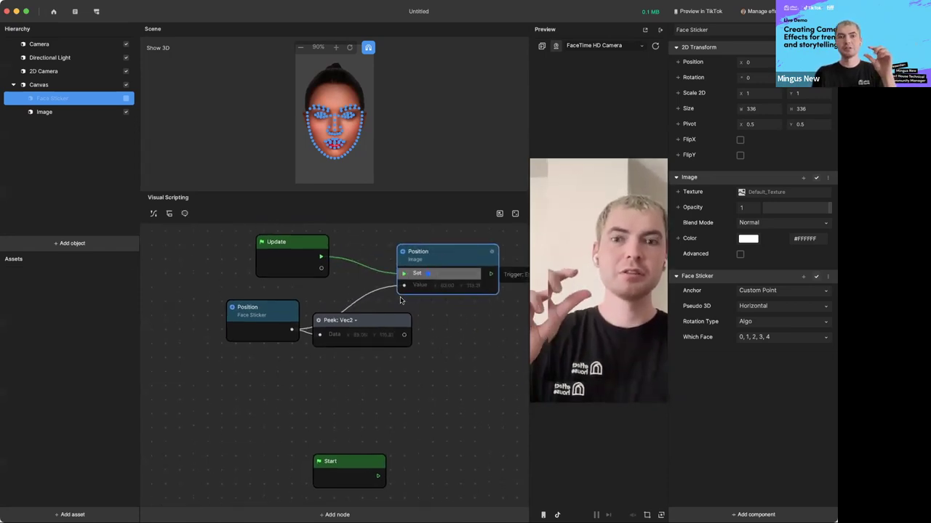
left_click_drag(338, 320, 403, 362)
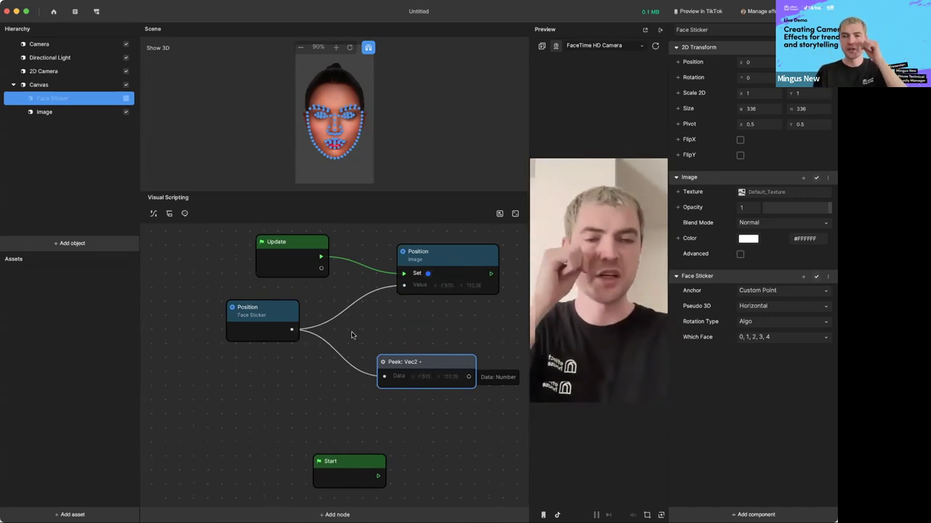
Step: Insert a Multiply node with B set to -1, -1 between the Face Sticker's and Image's Position nodes, and delete the Peek node
left_click_drag(297, 323, 320, 307)
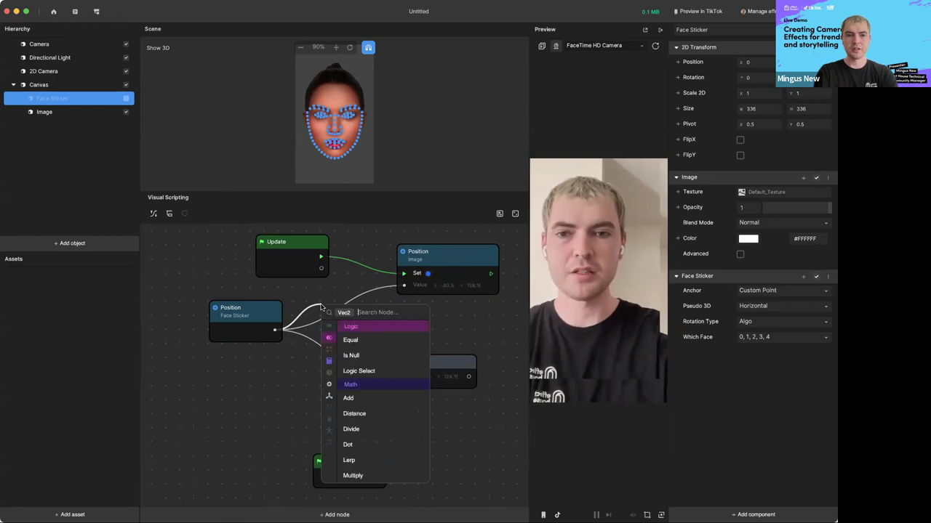
type("mul")
key("Return")
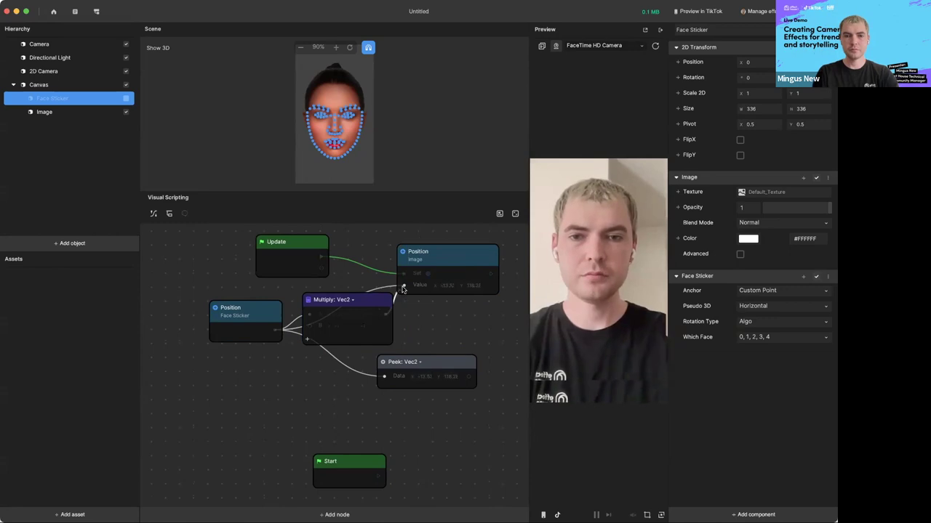
key("BackSpace")
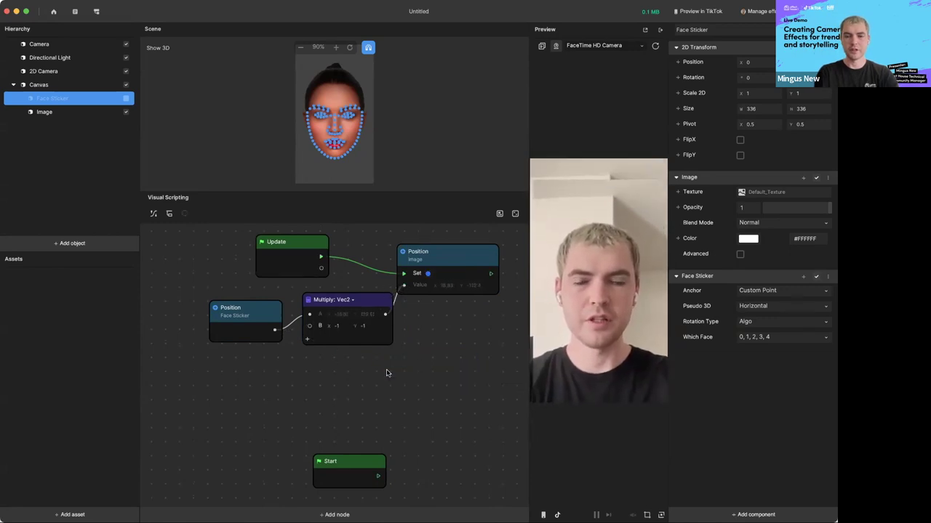
Step: Spread out the Update, Face Sticker Position and Image Position nodes around the Multiply node
scroll(386, 373, "right", 2)
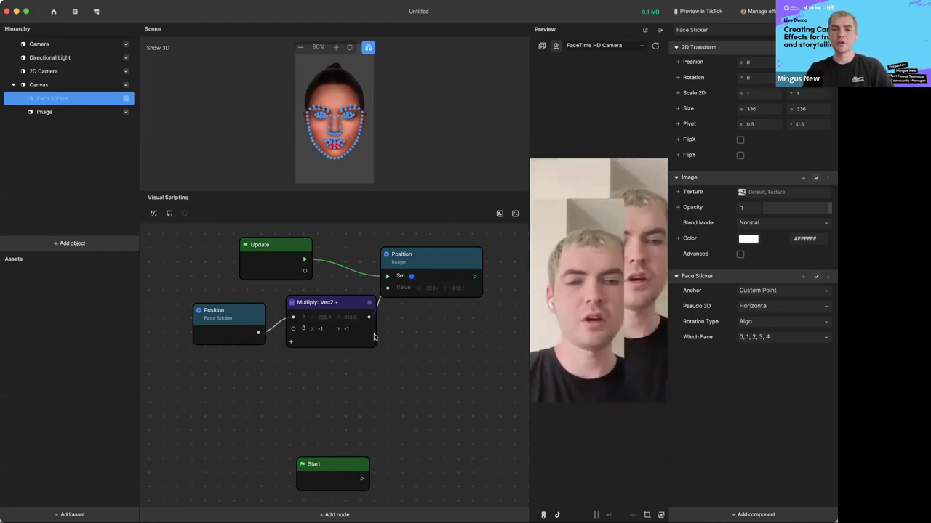
left_click_drag(246, 318, 244, 326)
left_click_drag(262, 245, 238, 240)
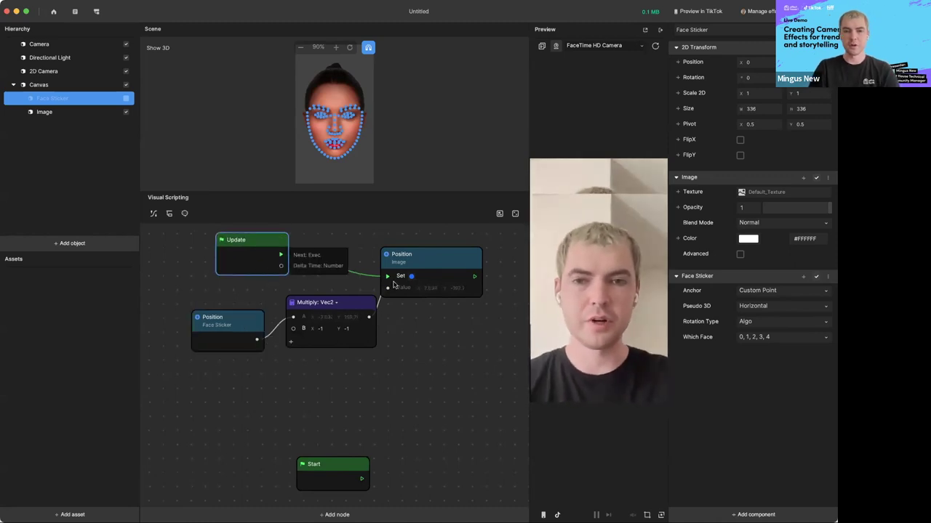
left_click_drag(407, 256, 413, 250)
scroll(405, 350, "up", 1)
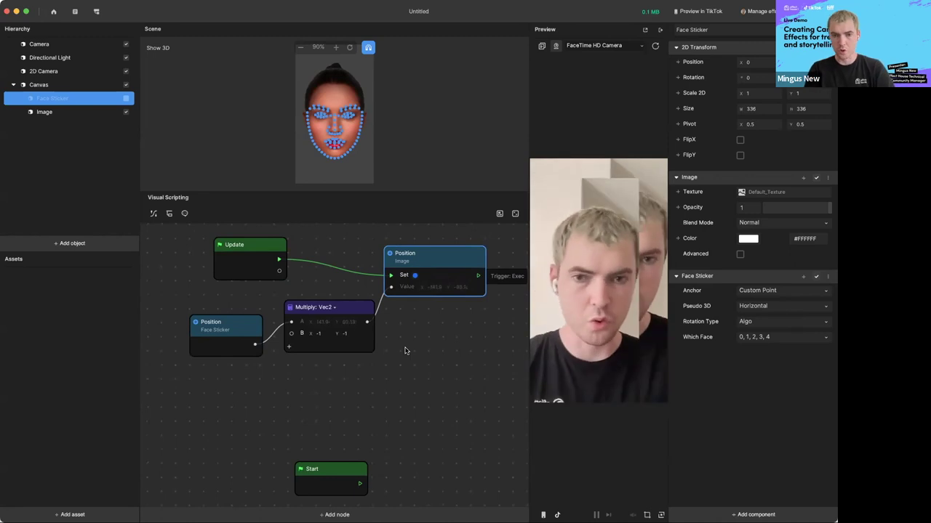
scroll(405, 351, "up", 1)
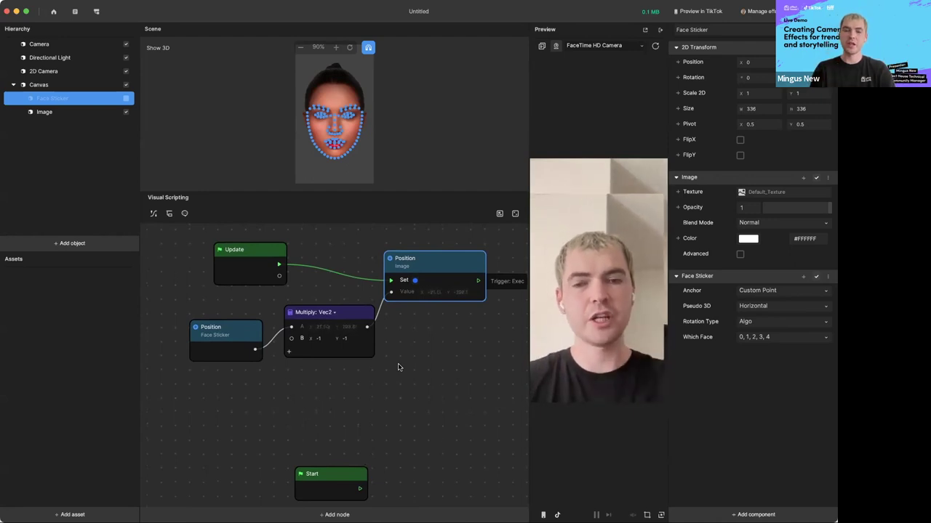
scroll(408, 373, "up", 1)
left_click_drag(235, 340, 218, 341)
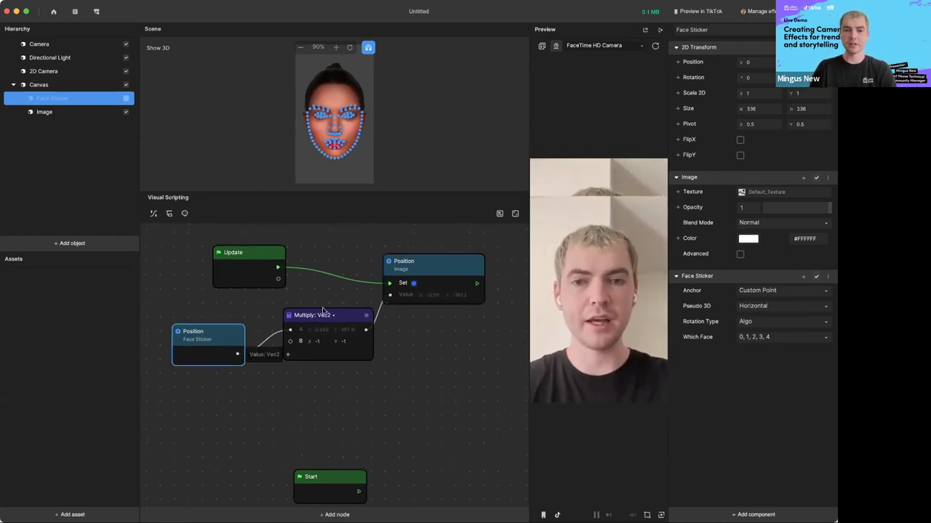
scroll(357, 306, "up", 1)
left_click_drag(407, 285, 408, 271)
left_click_drag(246, 272, 246, 266)
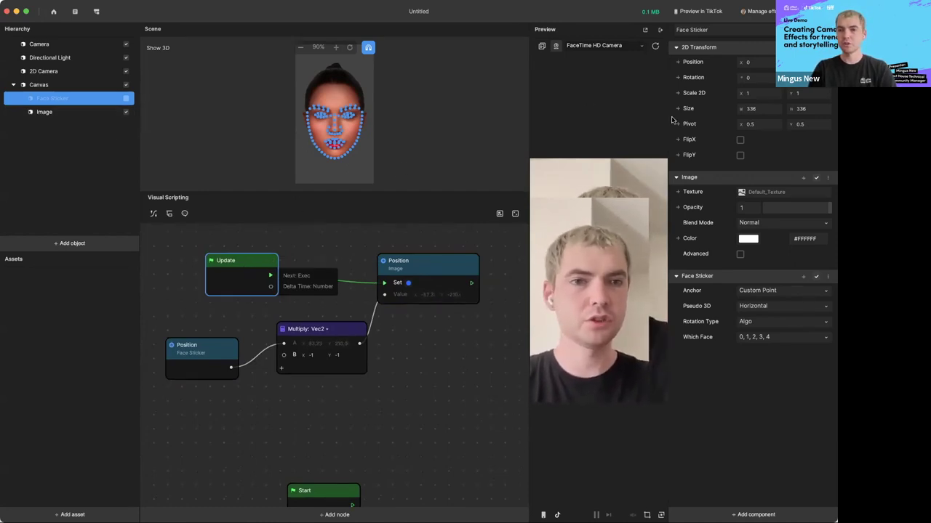
Step: Add a Set Scale 2D node for the Image and trigger it from the output of the Image's Position node
left_click(77, 113)
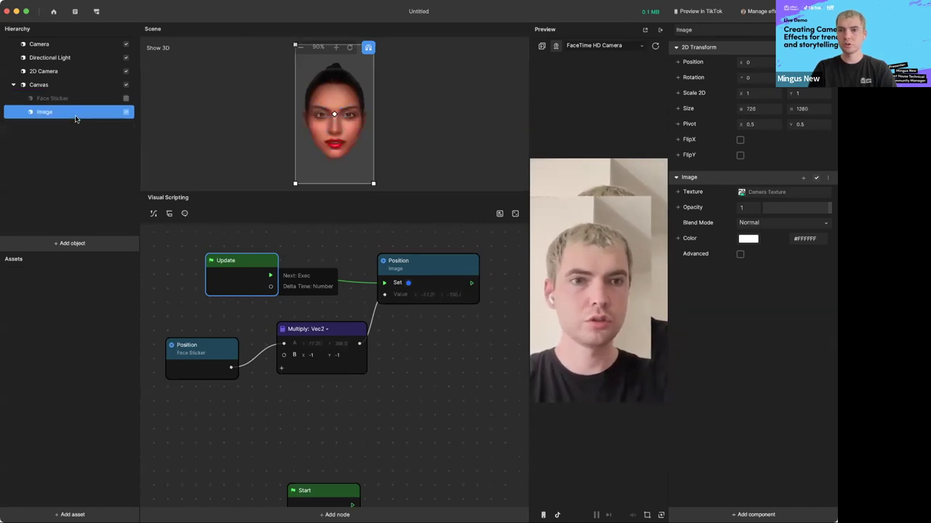
left_click(678, 93)
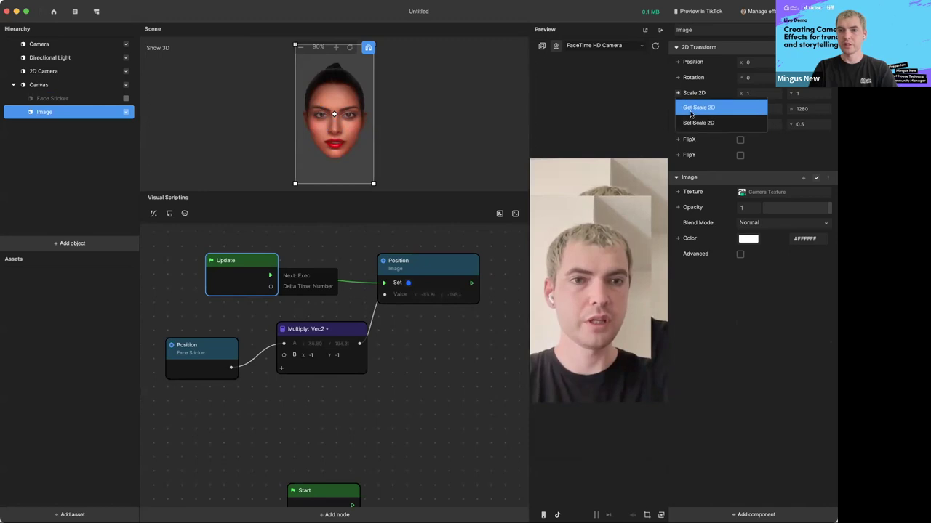
left_click(690, 123)
left_click_drag(376, 389, 455, 358)
scroll(455, 358, "down", 1)
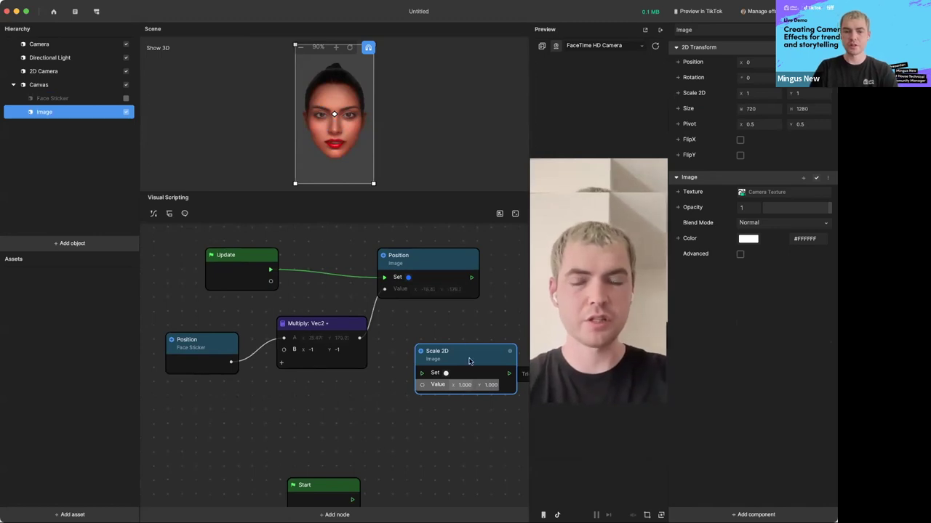
left_click_drag(471, 277, 430, 378)
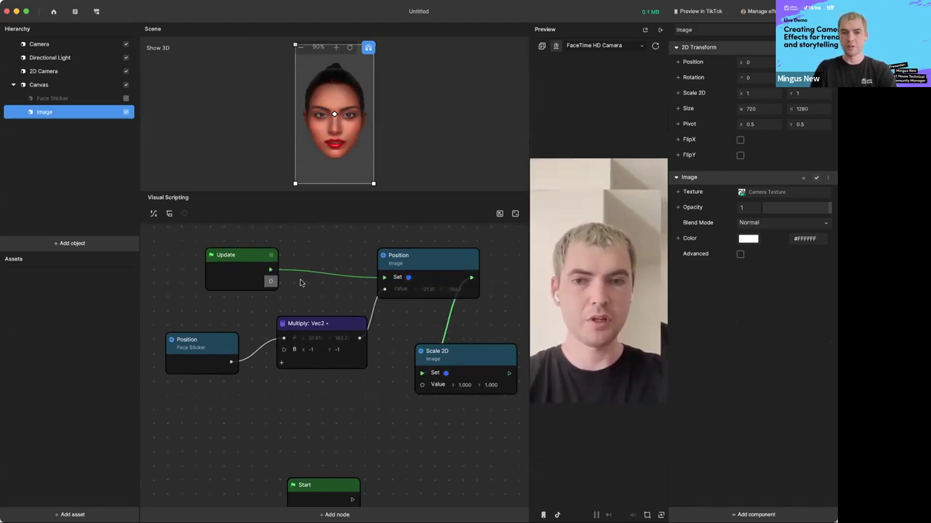
Step: Set the Scale 2D node's value to 2, 2 and the Multiply node's B value to -2, -2
left_click(470, 386)
type("2")
key("Tab")
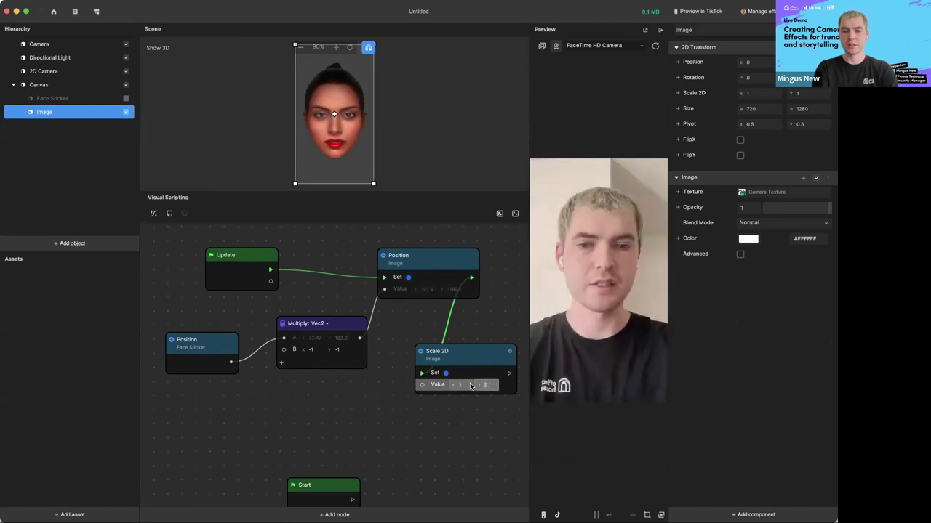
type("2")
key("Return")
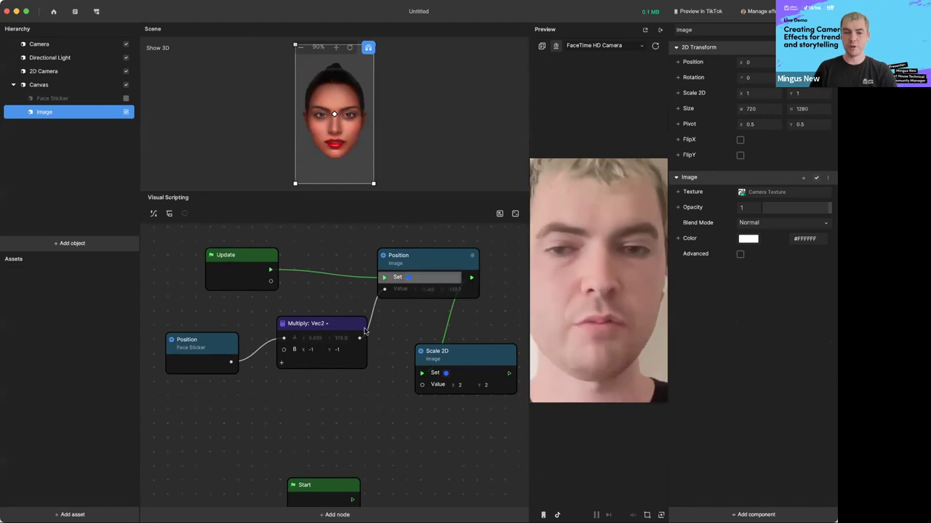
left_click_drag(464, 387, 463, 384)
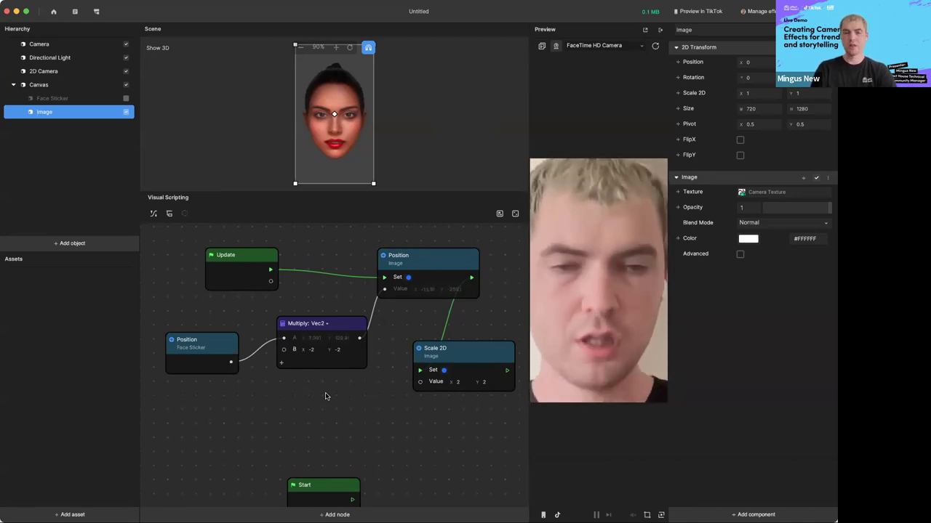
Step: Move the Scale 2D node up beside the Image's Position node so their connection is clear
left_click_drag(460, 355, 487, 328)
scroll(424, 389, "right", 2)
scroll(417, 369, "right", 2)
left_click(405, 357)
scroll(407, 357, "left", 2)
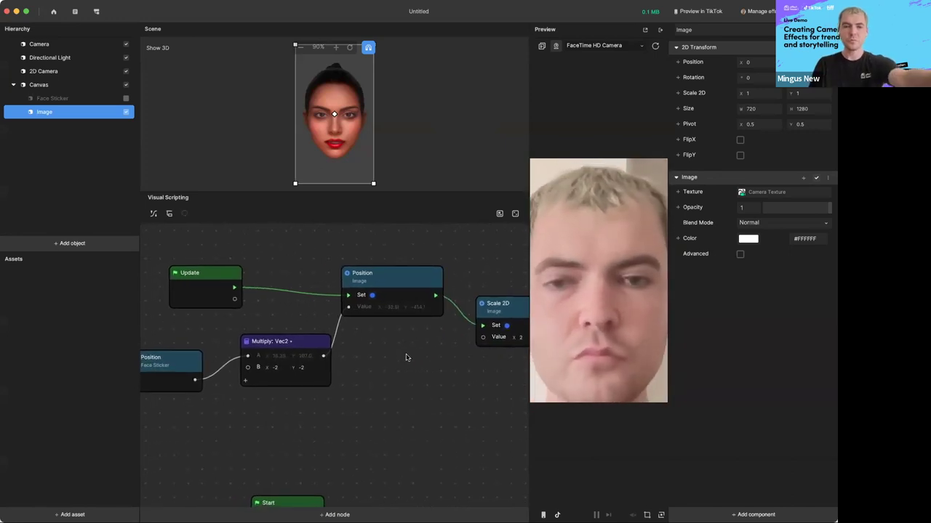
scroll(285, 345, "down", 5)
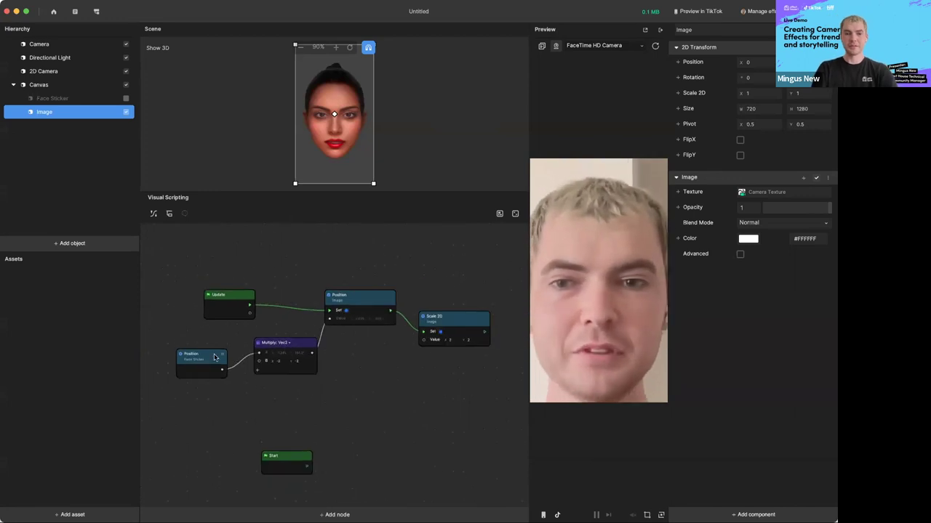
Step: Tidy the graph so Image Position and Scale 2D sit in one row, with Face Sticker Position and Multiply below Update
left_click(225, 355)
left_click_drag(290, 349, 298, 342)
left_click_drag(370, 296, 354, 293)
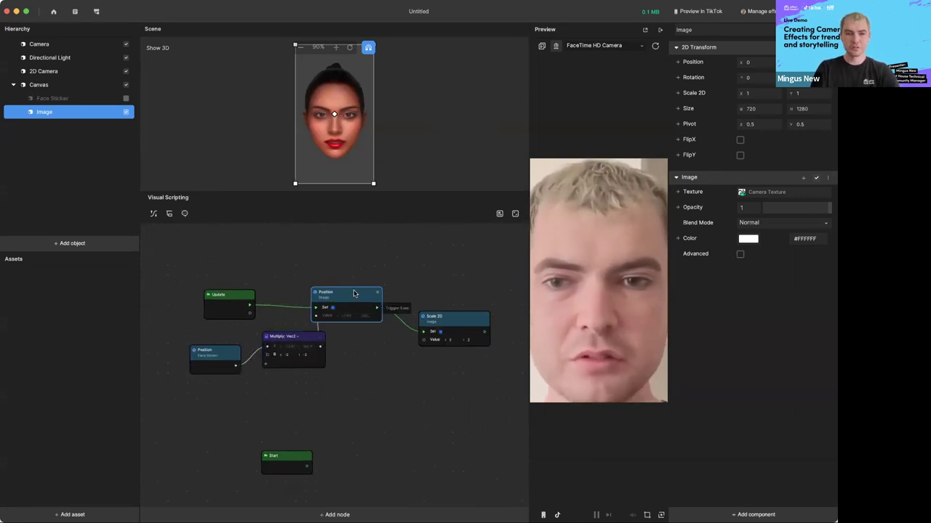
left_click_drag(243, 301, 242, 290)
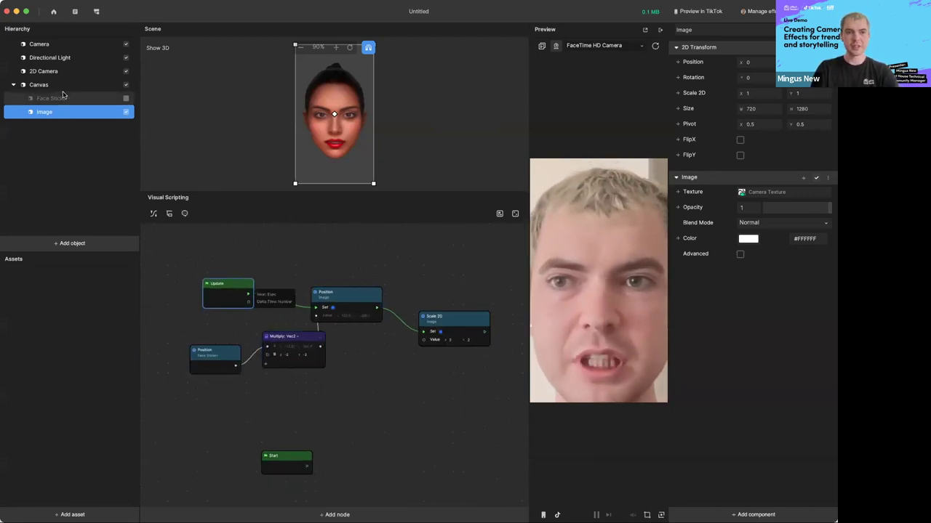
left_click_drag(449, 333, 448, 320)
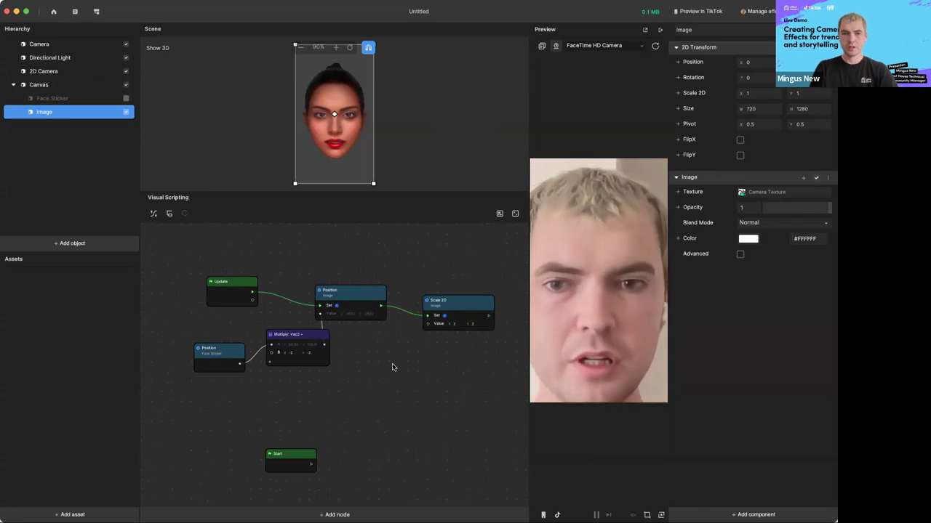
left_click_drag(353, 294, 367, 292)
left_click_drag(458, 302, 459, 290)
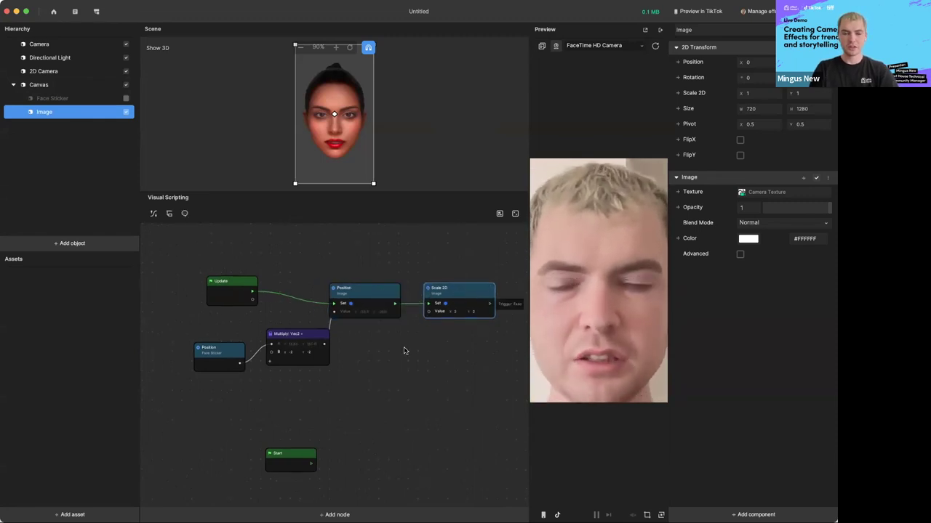
scroll(368, 350, "left", 1)
left_click_drag(215, 361, 209, 361)
left_click_drag(309, 336, 304, 337)
left_click(355, 367)
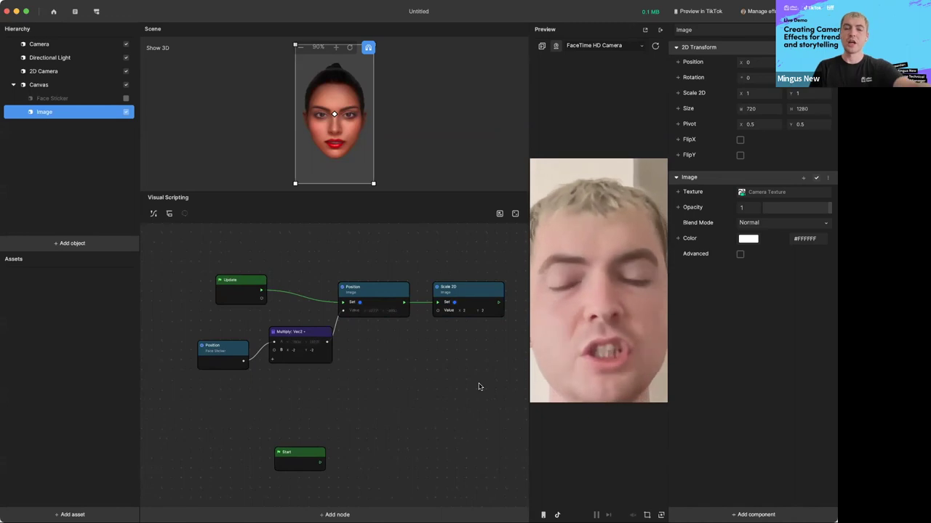
Step: Add a Face Detection node and place it above the Update node
scroll(376, 344, "up", 3)
scroll(376, 344, "left", 3)
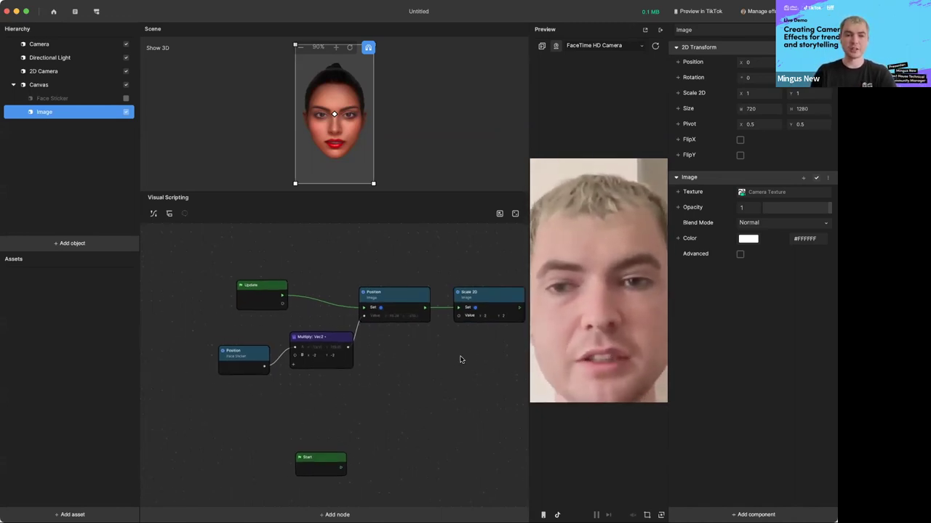
scroll(329, 296, "up", 1)
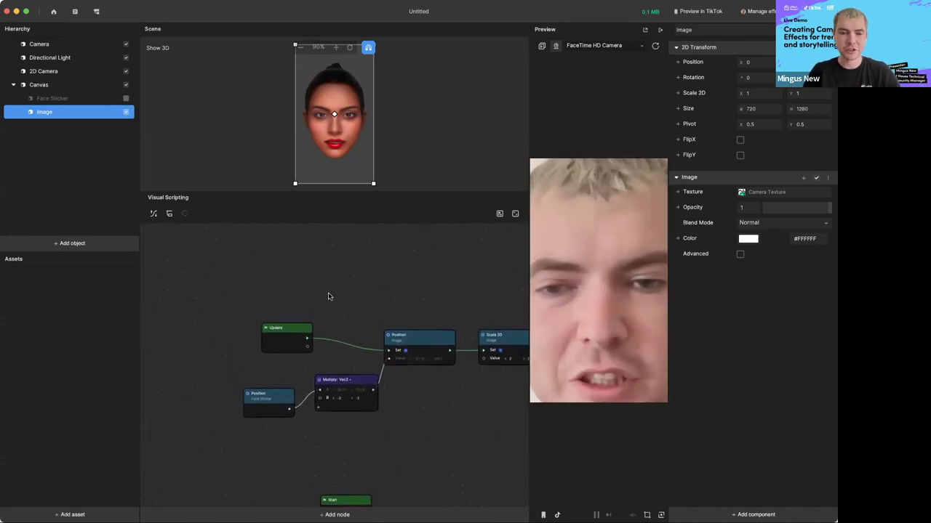
left_click(290, 331)
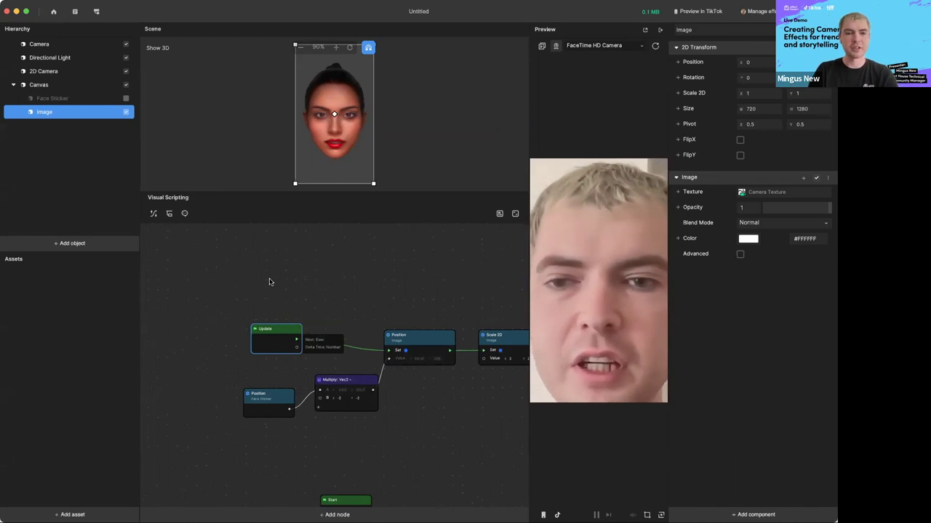
right_click(269, 282)
left_click(284, 288)
type("face")
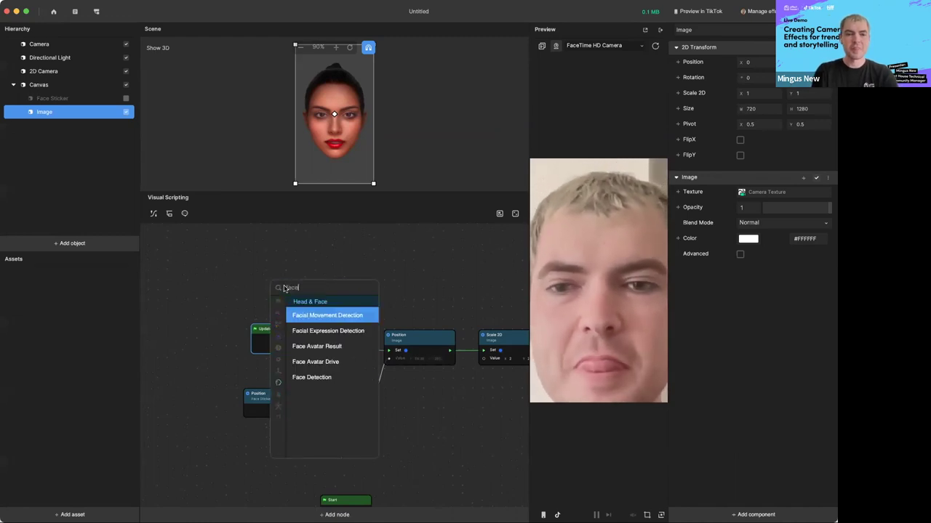
left_click(312, 377)
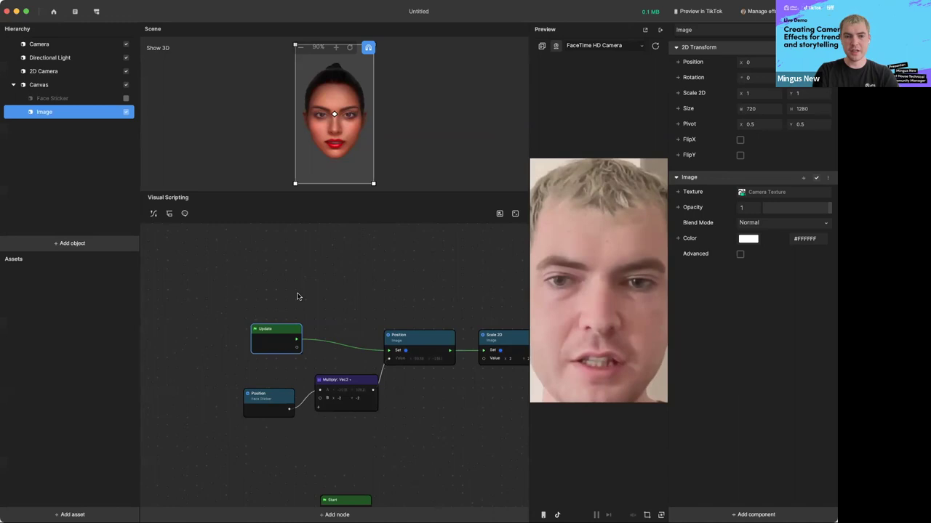
left_click_drag(305, 290, 271, 246)
scroll(281, 266, "up", 5)
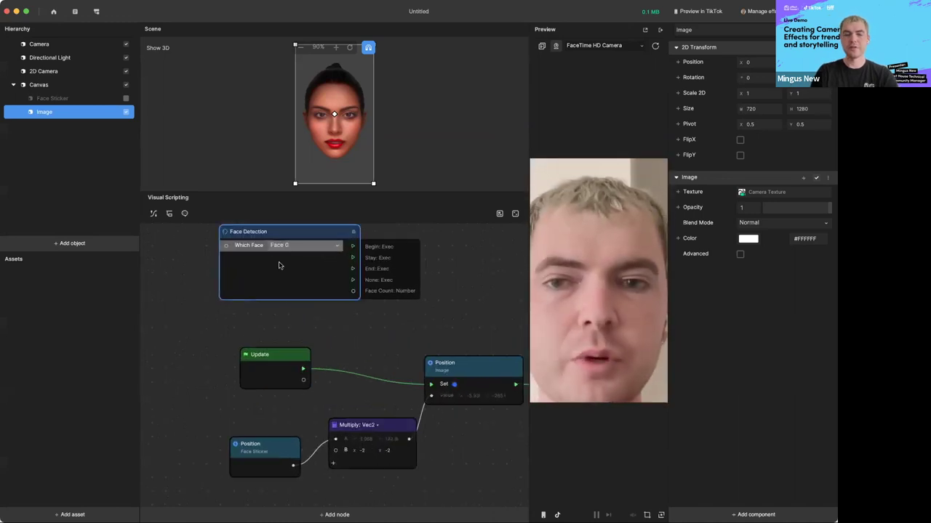
scroll(288, 281, "up", 1)
left_click_drag(300, 276, 300, 274)
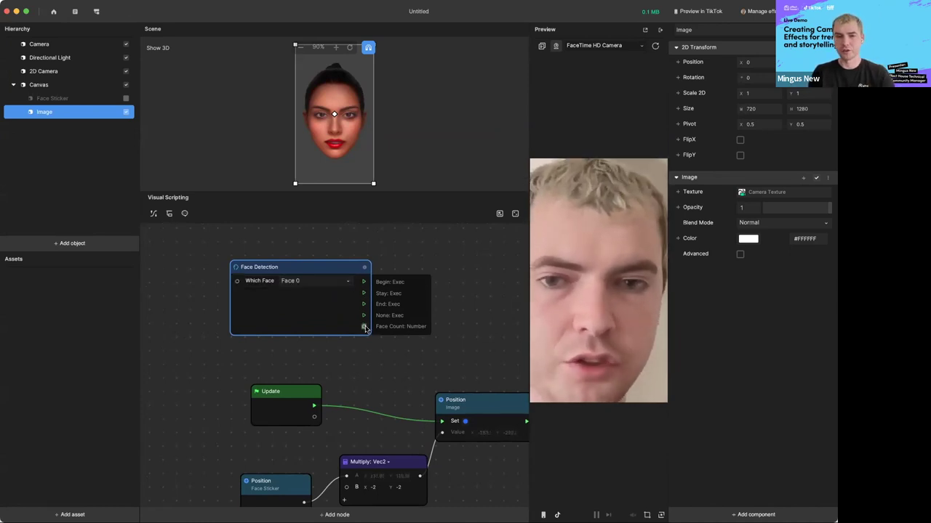
Step: Create an Equal node from Face Detection's Face Count output and place it beside the Face Detection node
left_click_drag(364, 329, 419, 354)
type("equ")
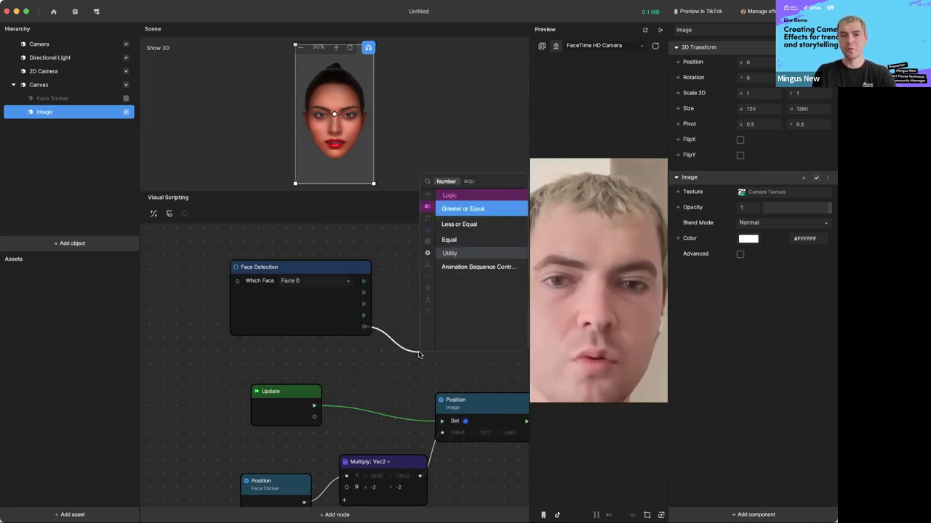
type("a")
key("Down")
key("Down")
key("Return")
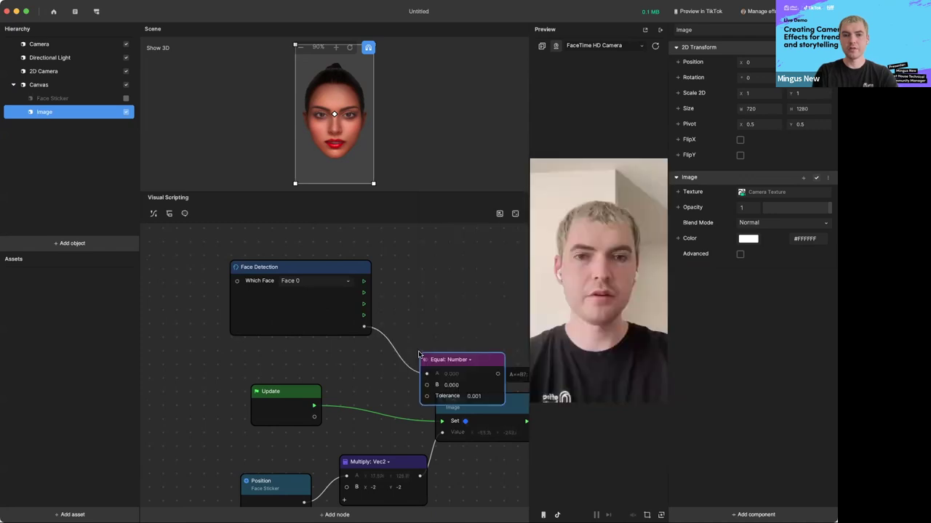
left_click_drag(440, 361, 426, 321)
Step: Set the Equal node's B value to 1 and its Tolerance to 0
scroll(426, 321, "right", 1)
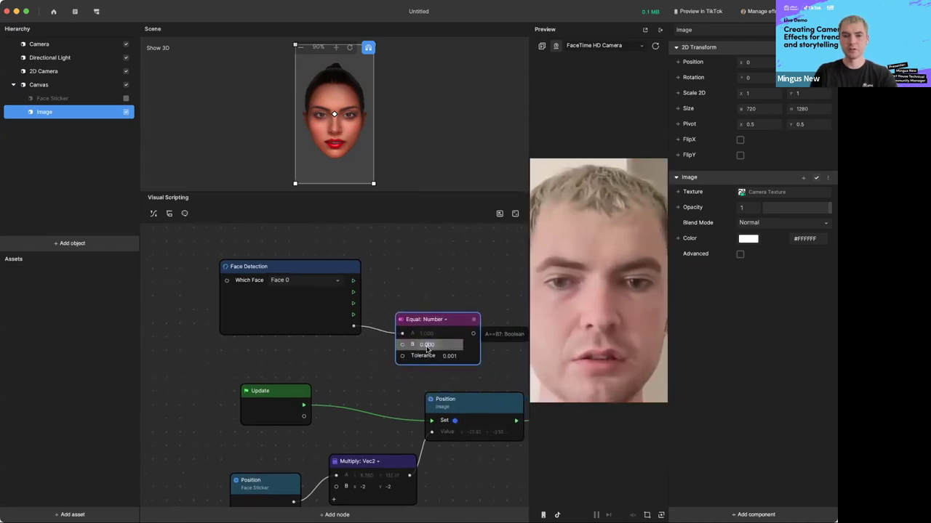
key("Return")
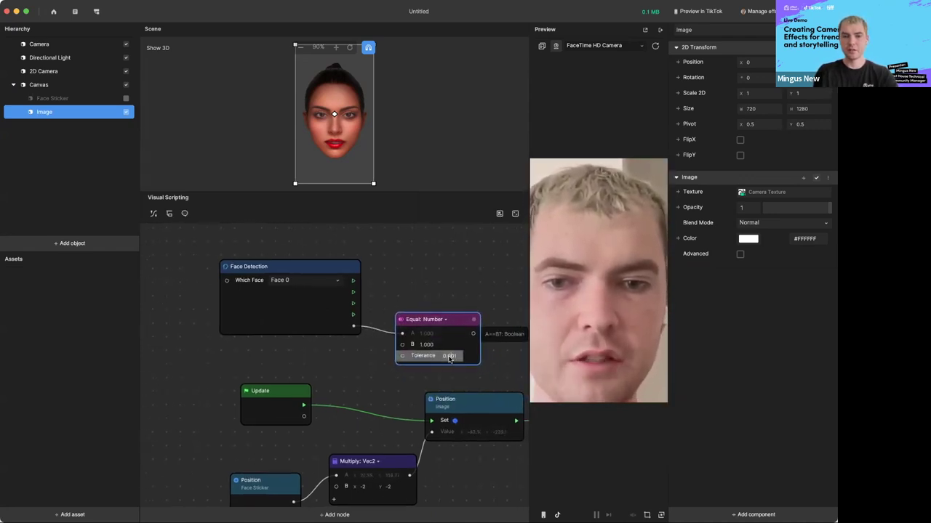
type("0")
key("Return")
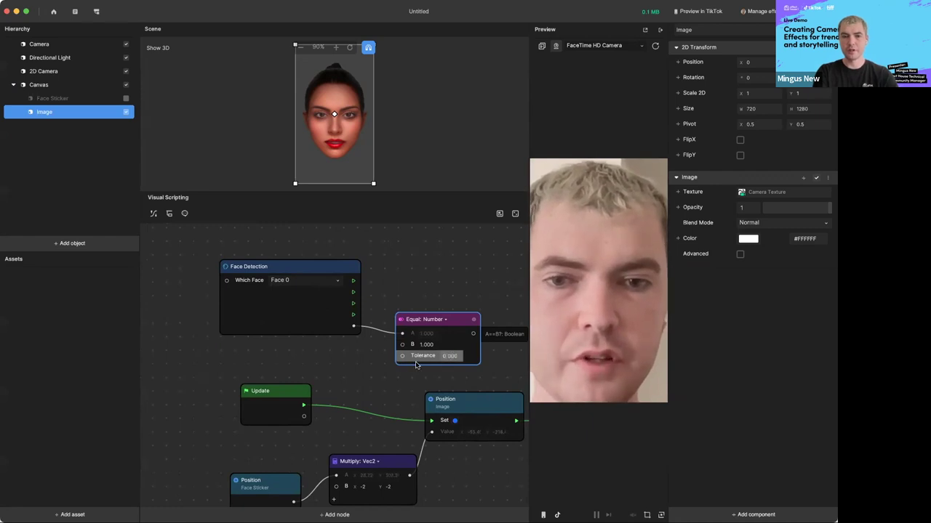
Step: Create an If node with the Equal node's result wired to its Condition and place it beside the Equal node
scroll(398, 381, "right", 1)
left_click_drag(403, 314, 317, 319)
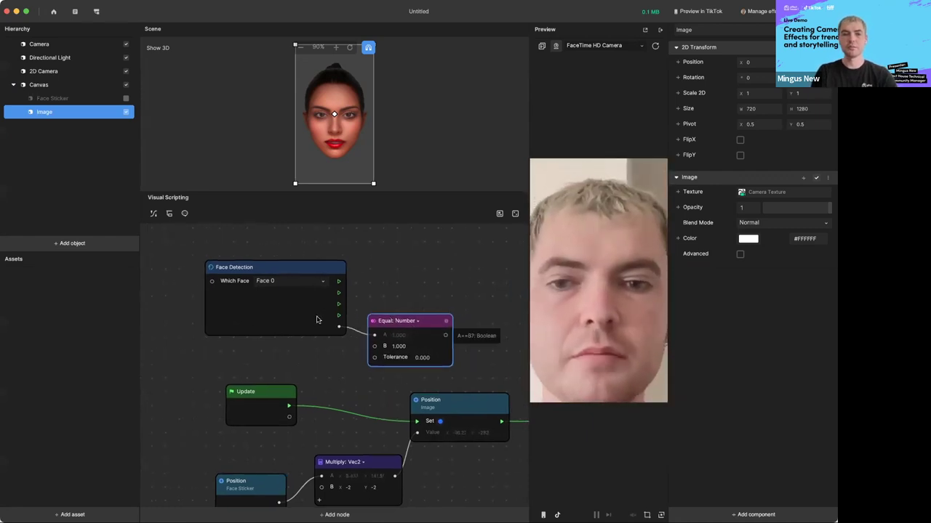
scroll(411, 331, "right", 1)
left_click_drag(434, 338, 454, 292)
left_click(492, 482)
scroll(468, 297, "right", 10)
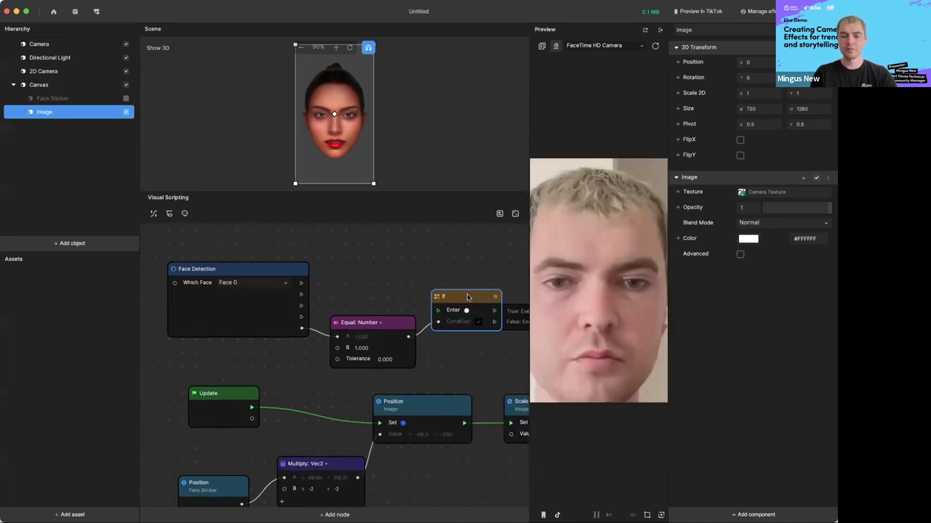
scroll(468, 297, "right", 4)
scroll(452, 318, "down", 1, "ctrl")
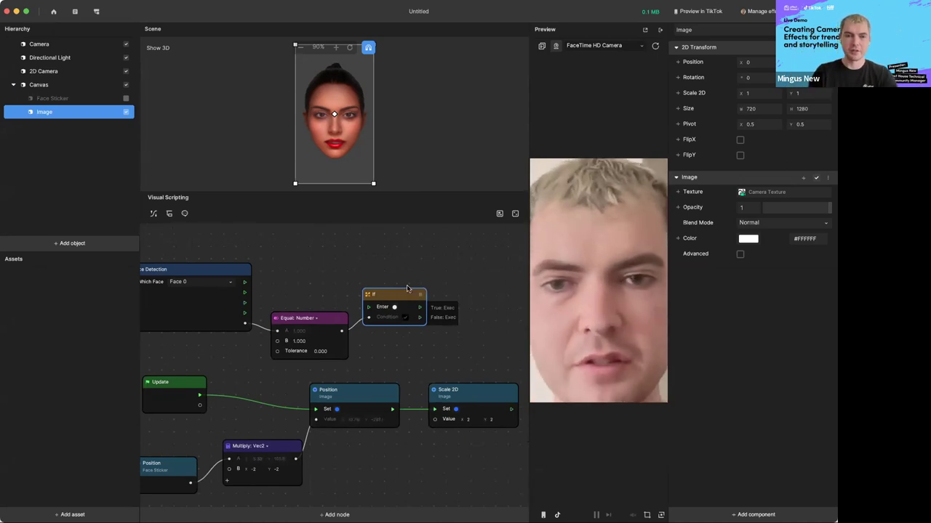
Step: Spread out the graph by moving the If node higher and the Face Detection node up and away from Equal
left_click_drag(407, 289, 408, 274)
scroll(259, 285, "left", 3)
left_click_drag(236, 271, 226, 260)
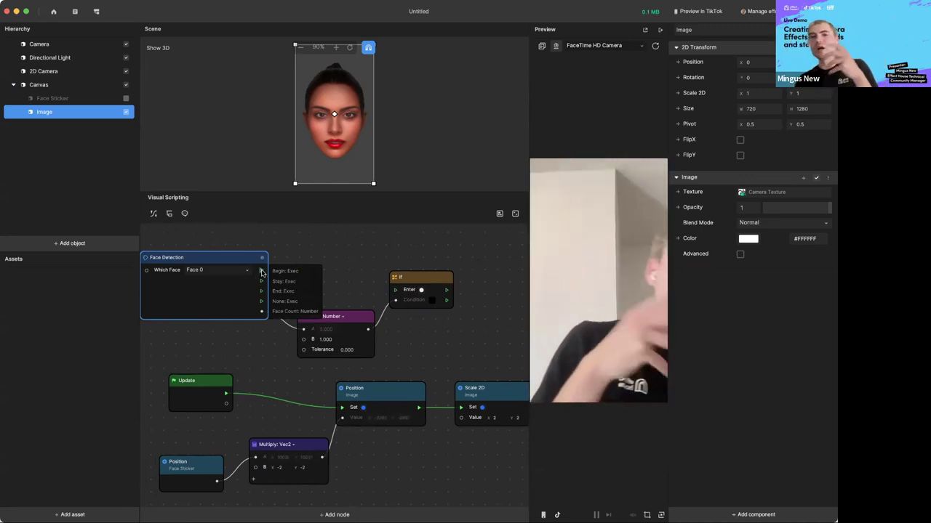
left_click_drag(250, 262, 239, 260)
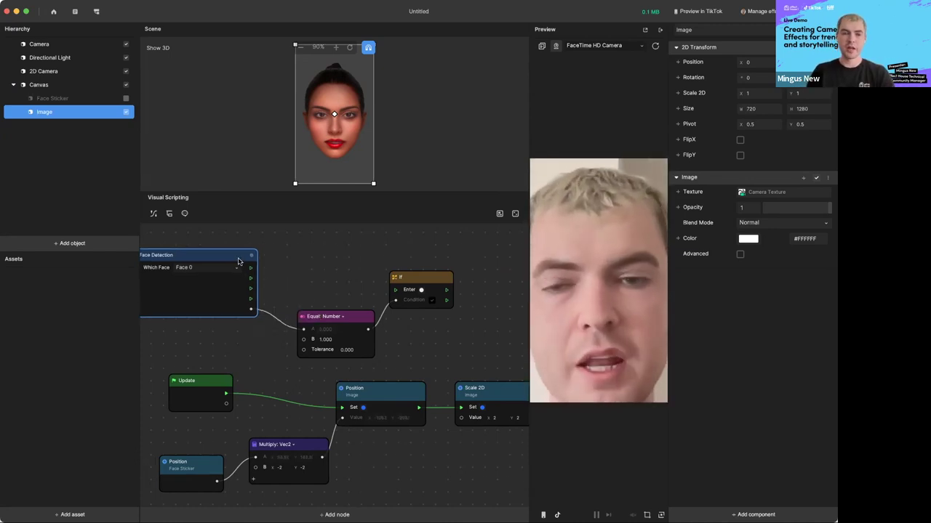
scroll(317, 273, "left", 1)
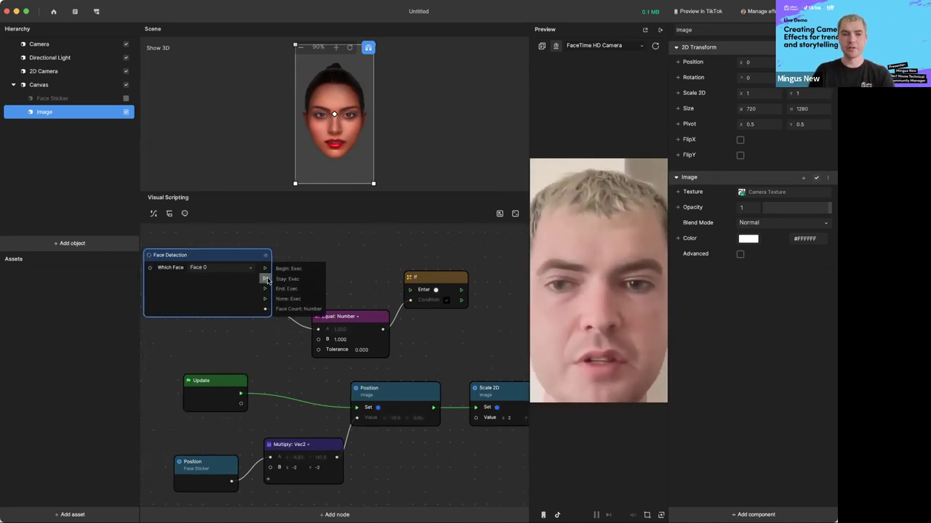
Step: Connect Face Detection's Stay output to the If node's Enter input through a Do Once node
left_click_drag(265, 279, 423, 274)
left_click(299, 276)
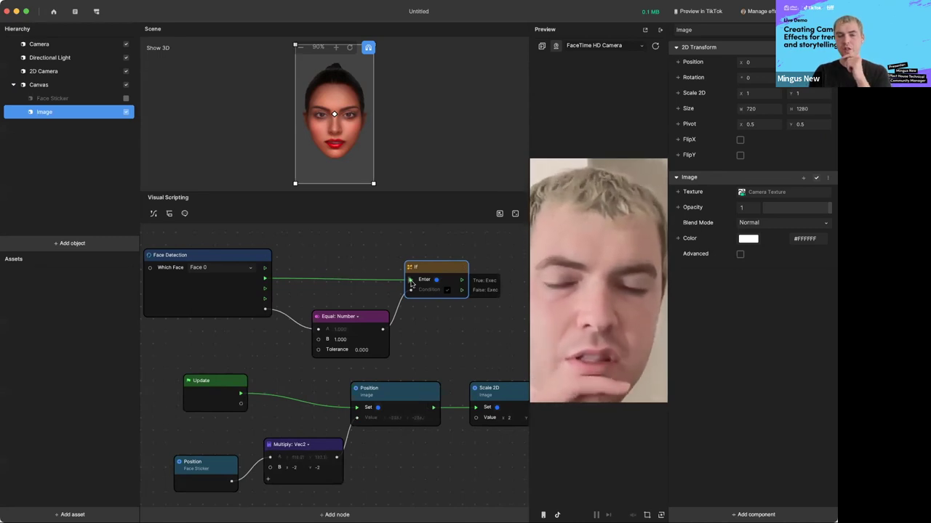
left_click_drag(264, 278, 407, 272)
type("do")
key("Return")
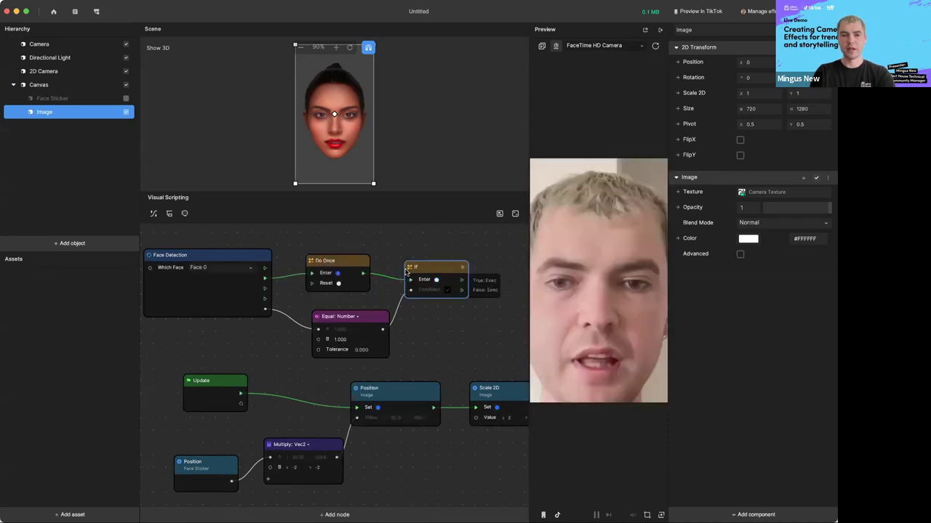
left_click(396, 253)
Step: Align the Do Once and If nodes in one row beside the Face Detection node
scroll(397, 254, "left", 2)
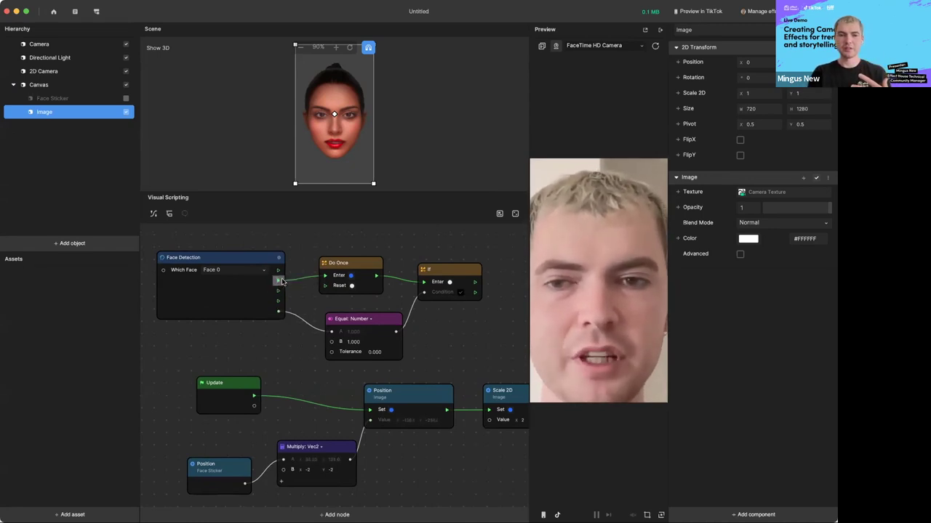
left_click_drag(277, 283, 339, 266)
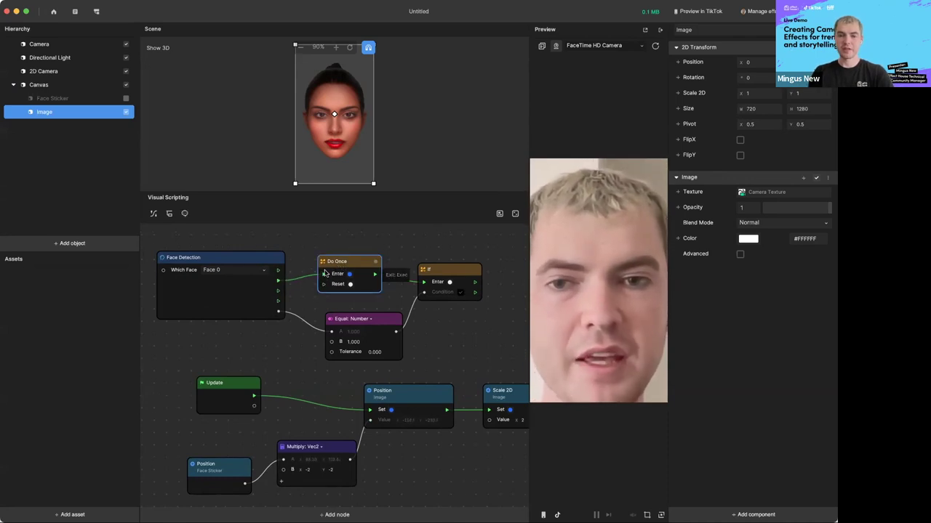
left_click_drag(412, 282, 449, 268)
scroll(422, 298, "down", 1)
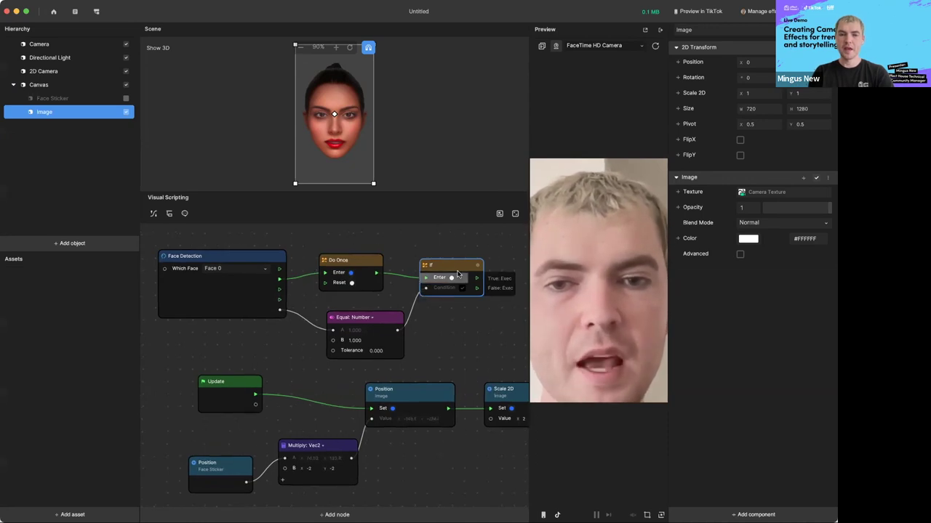
Step: Add a Transit by Time node and place it beside the If node
scroll(392, 319, "right", 3)
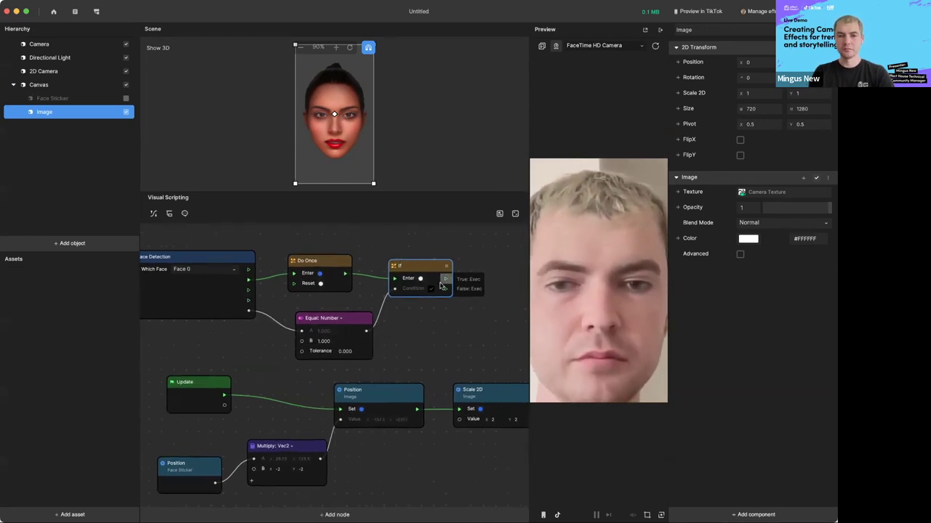
scroll(444, 284, "right", 5)
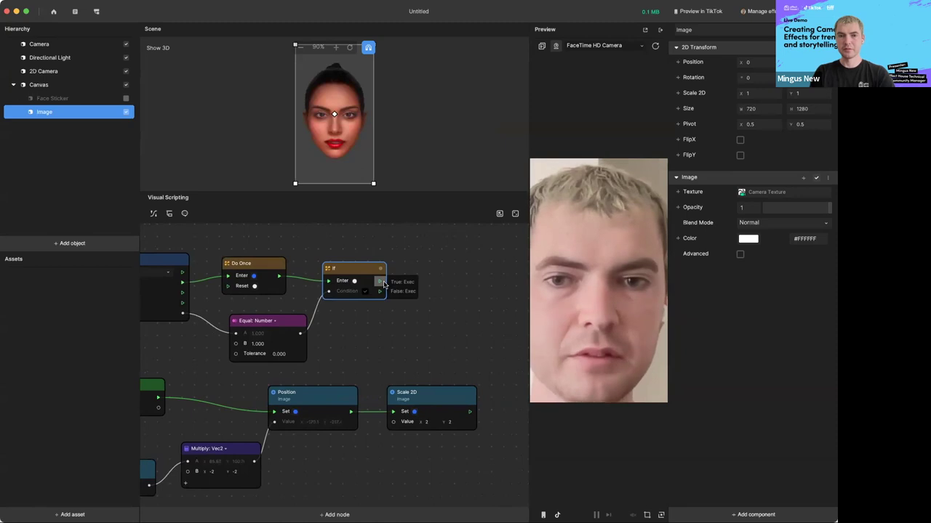
scroll(446, 275, "right", 2)
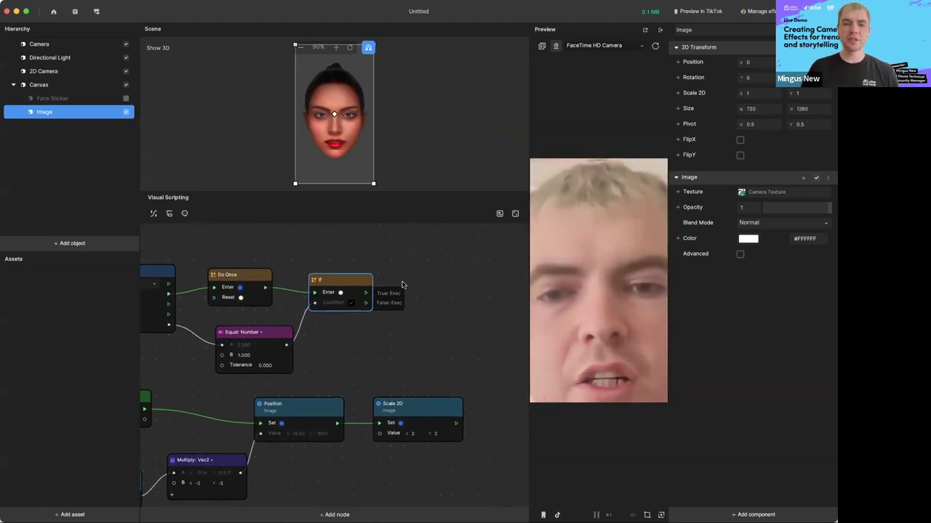
scroll(401, 280, "right", 1)
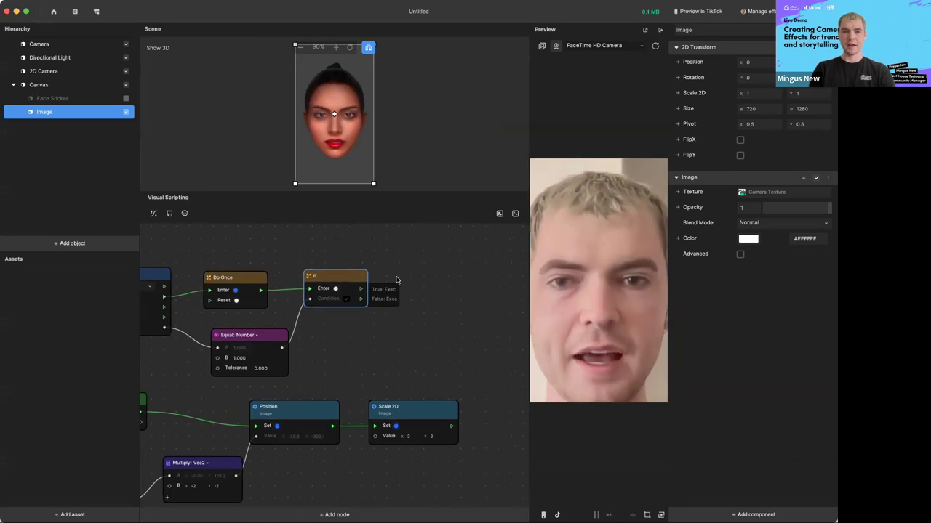
right_click(396, 280)
left_click(420, 277)
type("trans")
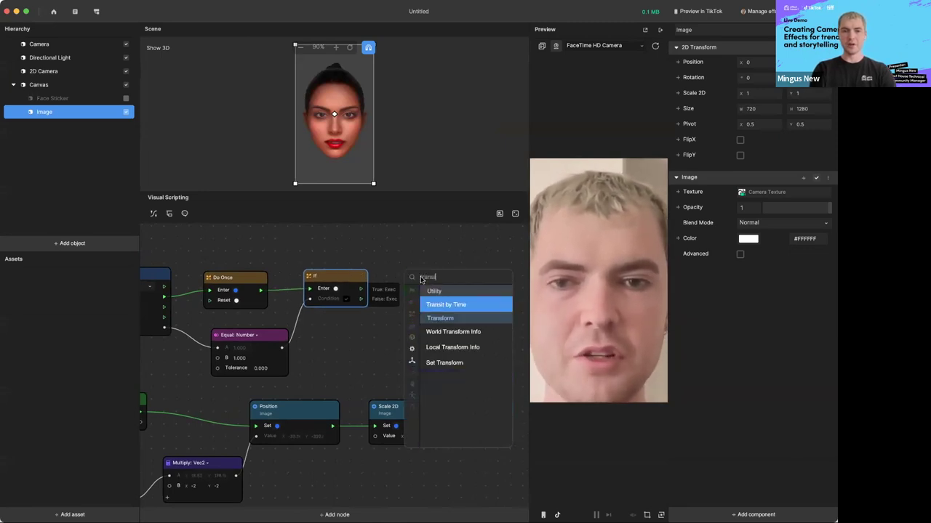
key("Return")
left_click_drag(421, 278, 407, 253)
scroll(375, 262, "right", 1)
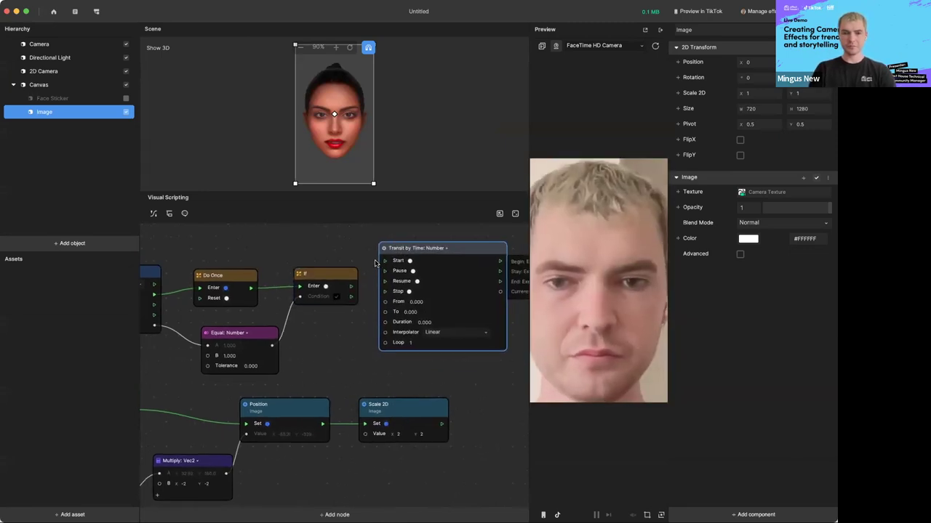
scroll(375, 263, "right", 2)
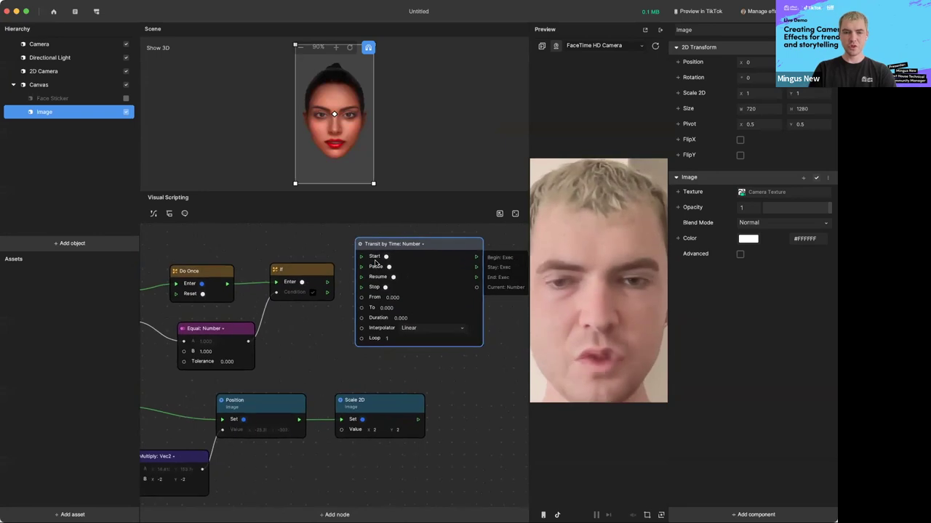
left_click(385, 307)
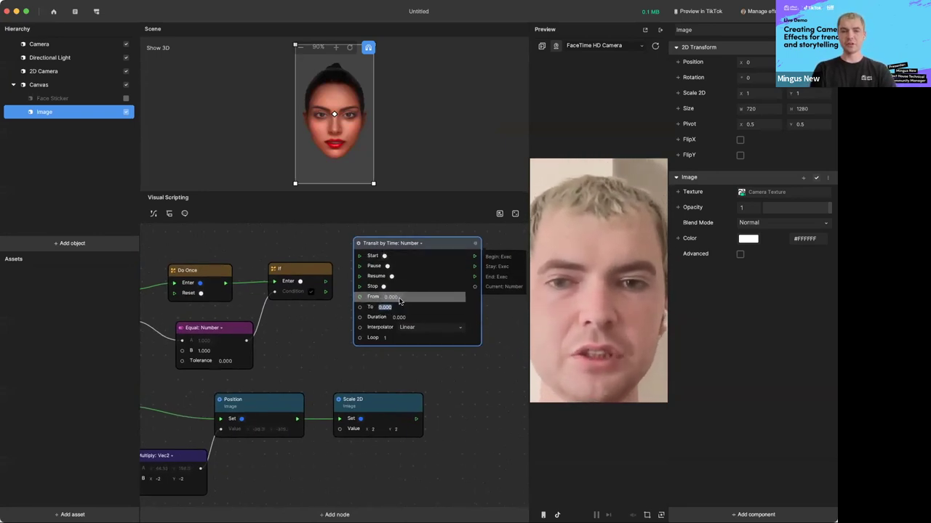
left_click(409, 242)
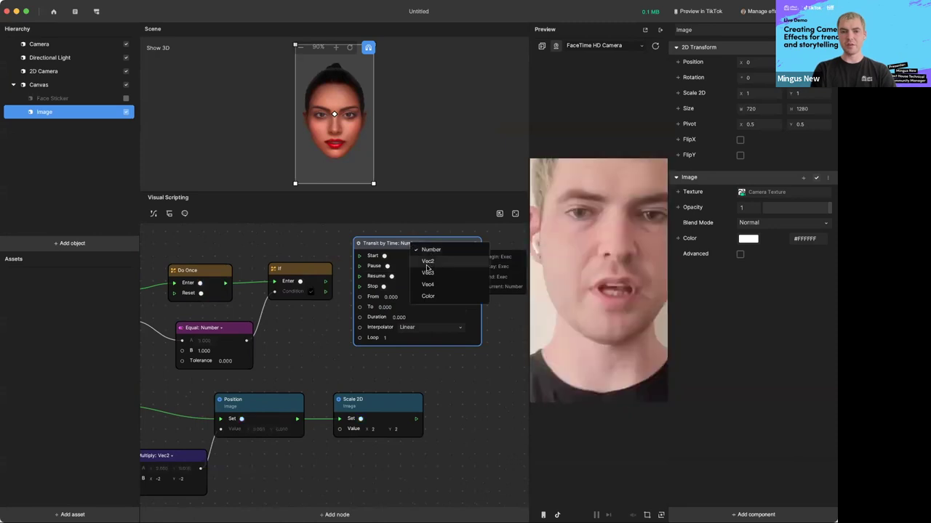
left_click(390, 239)
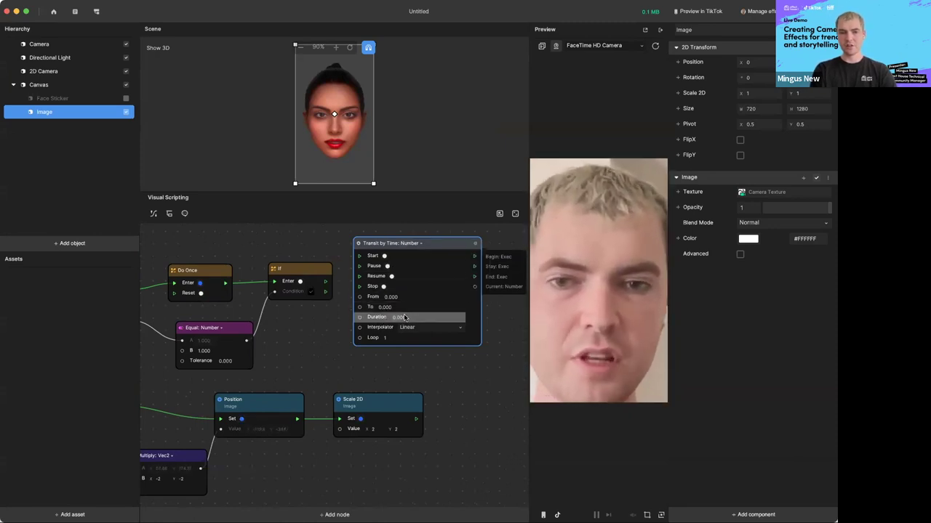
left_click(332, 249)
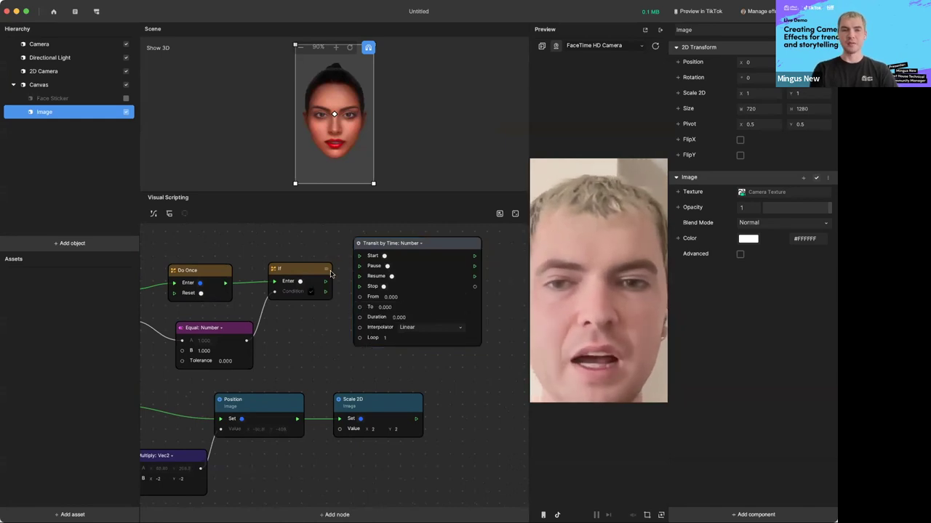
Step: Connect the If node's True output to Transit by Time's Start input and set its To and Duration values to 1
left_click_drag(325, 281, 358, 256)
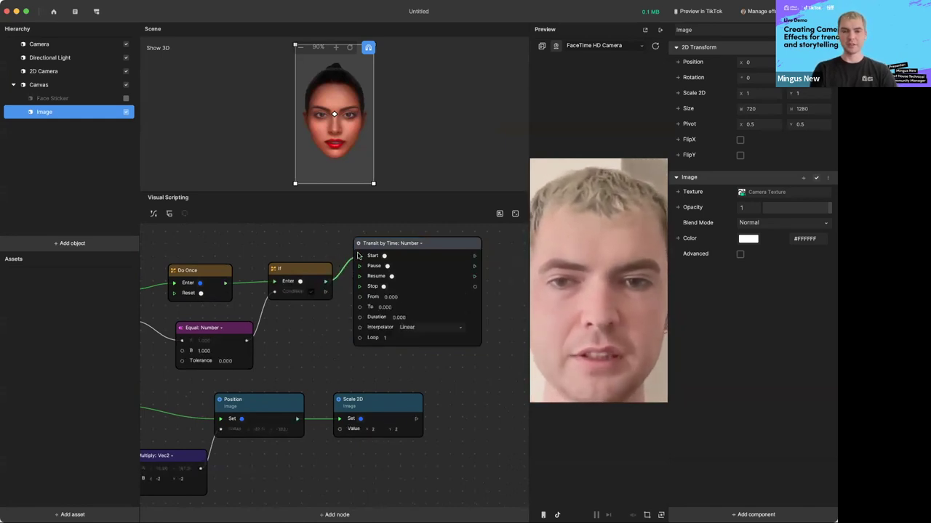
scroll(388, 296, "right", 1)
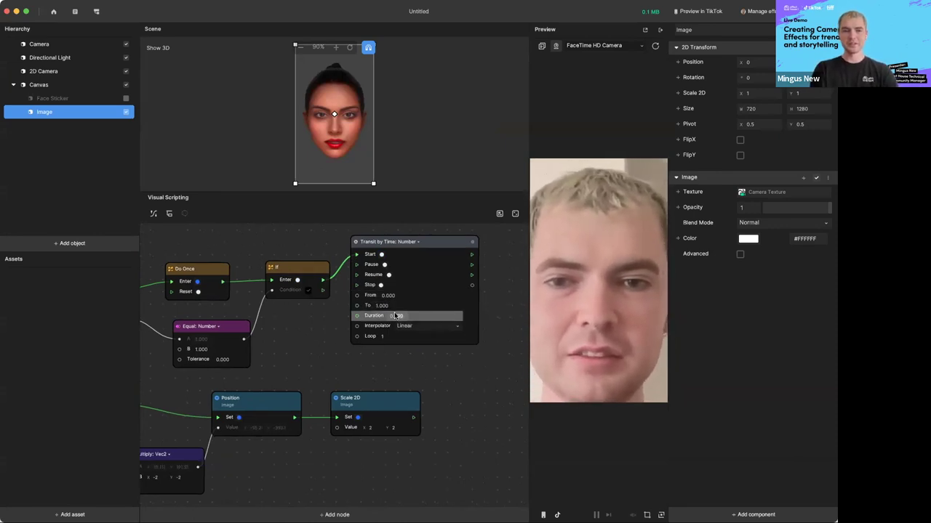
left_click(315, 336)
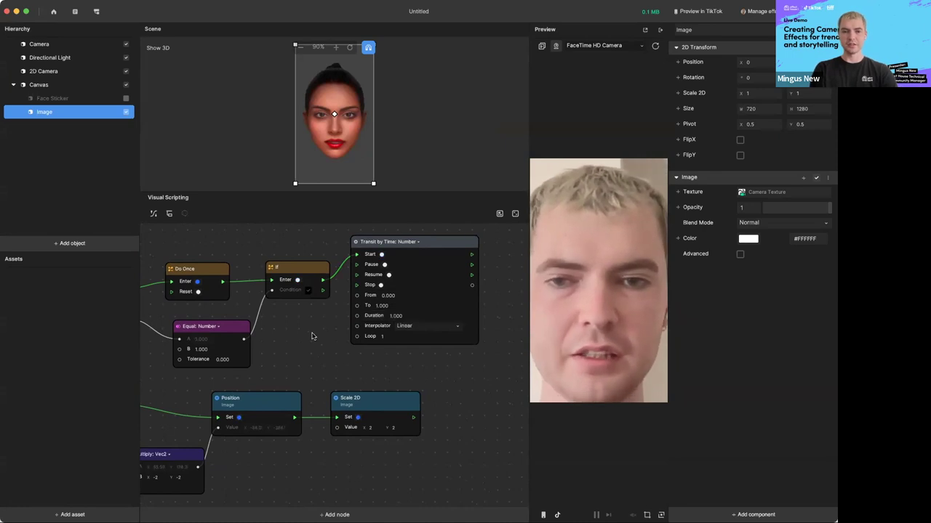
scroll(314, 336, "right", 5)
scroll(313, 336, "right", 3)
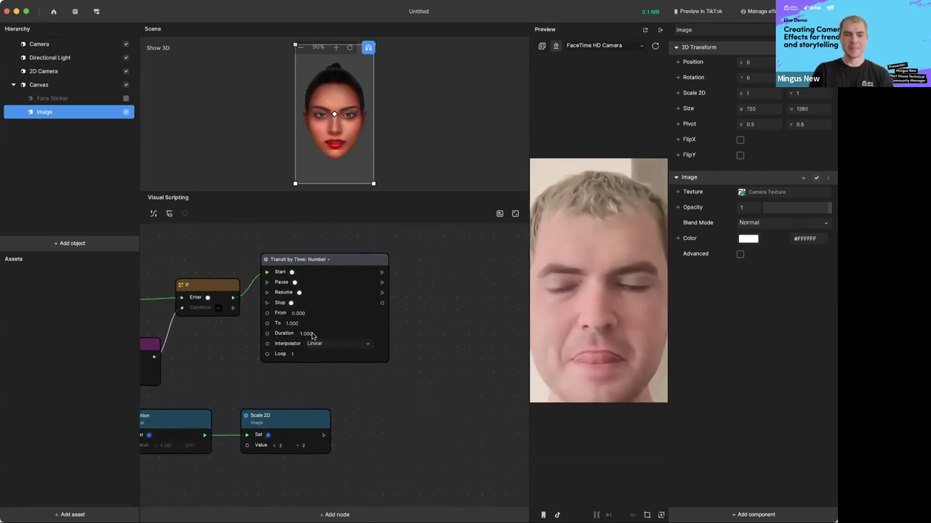
scroll(318, 351, "left", 5)
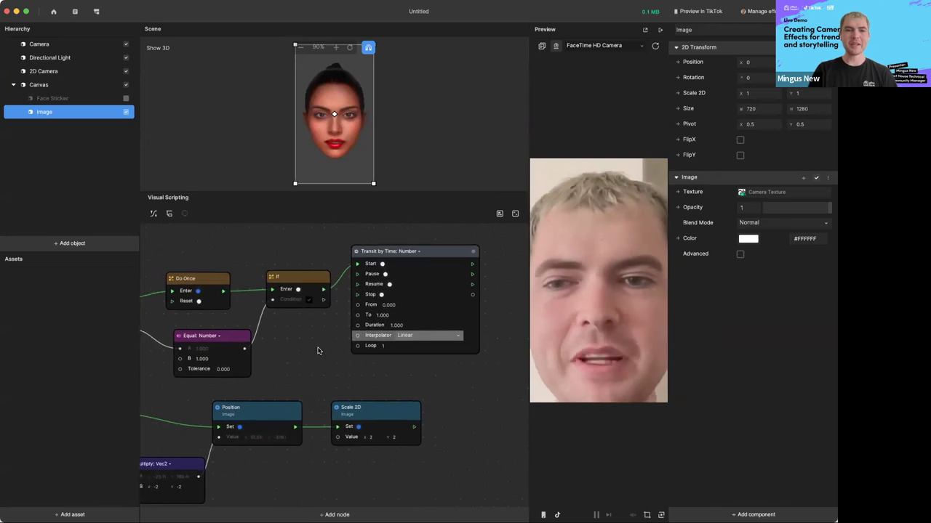
scroll(498, 277, "right", 2)
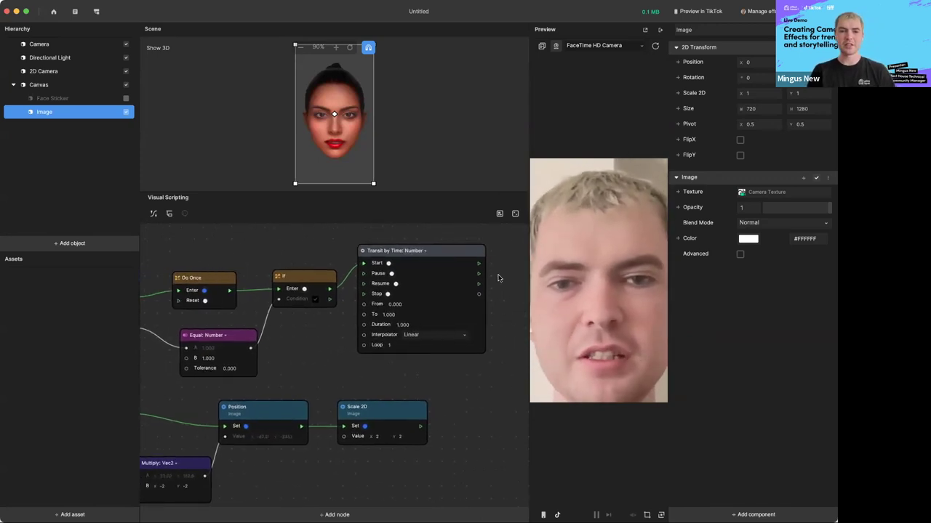
Step: Add a Lerp node and place it beside the Transit by Time node
scroll(476, 297, "right", 2)
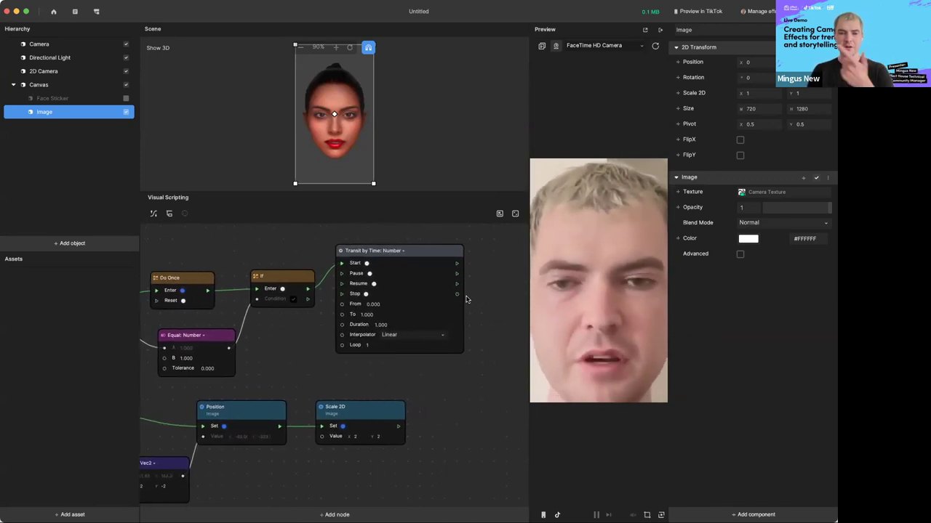
scroll(466, 299, "right", 1)
scroll(463, 305, "right", 4)
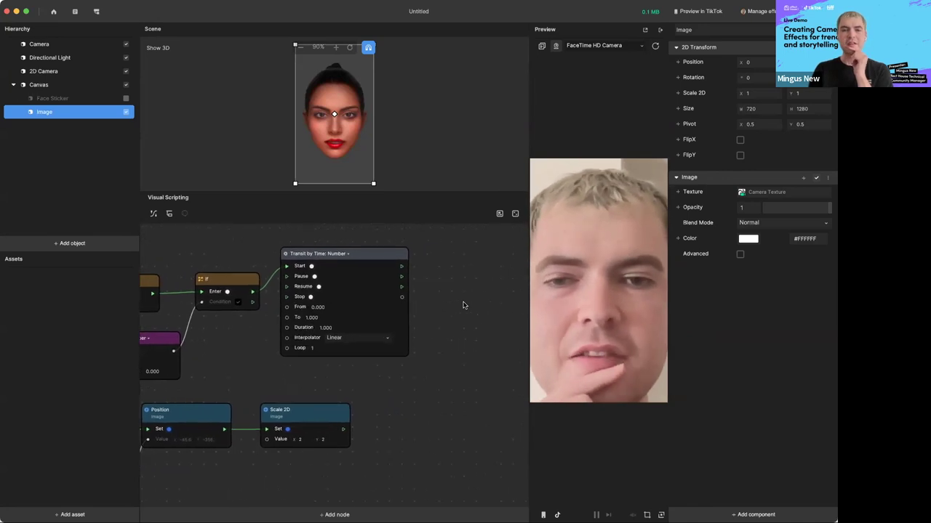
scroll(426, 304, "right", 3)
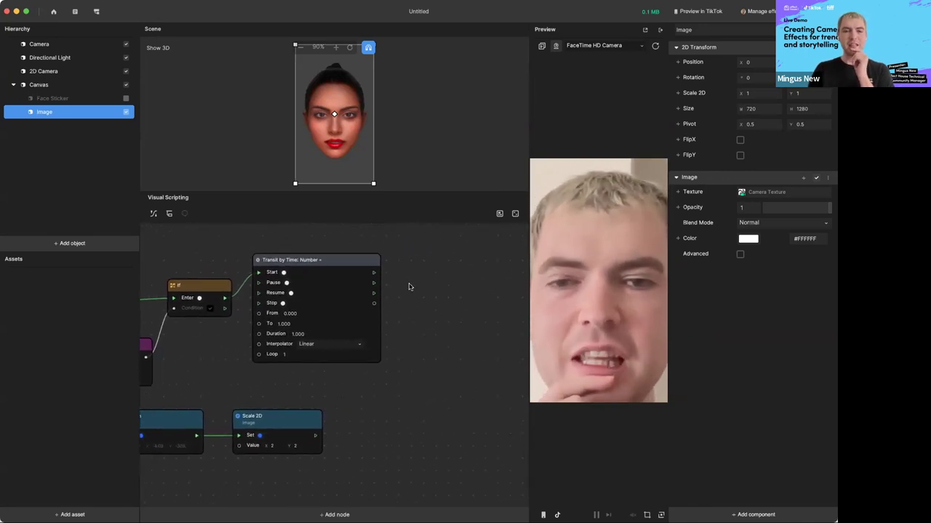
scroll(407, 289, "right", 2)
right_click(388, 295)
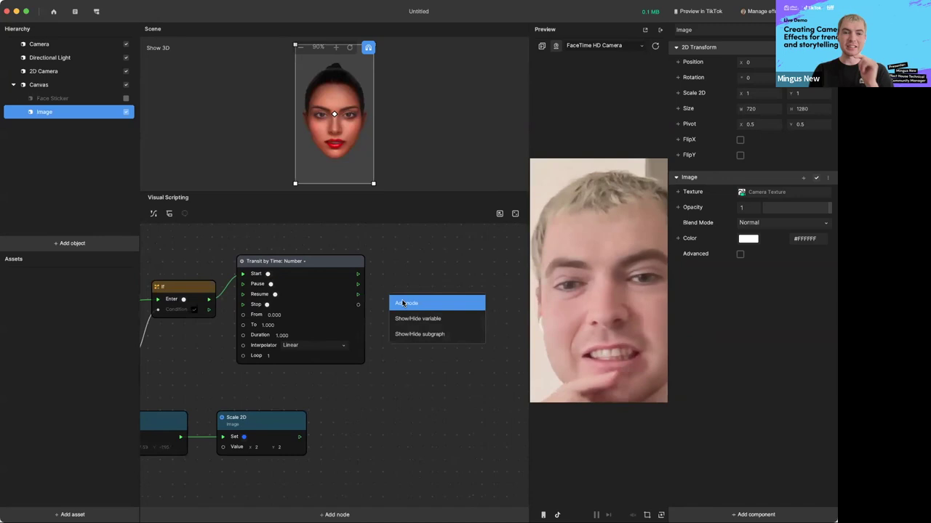
left_click(404, 304)
type("lerp")
key("Return")
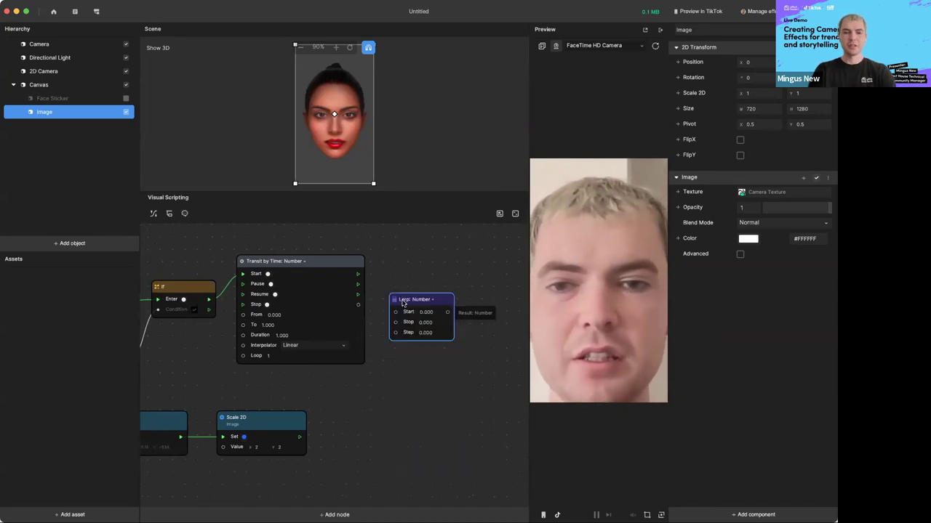
left_click_drag(402, 303, 423, 269)
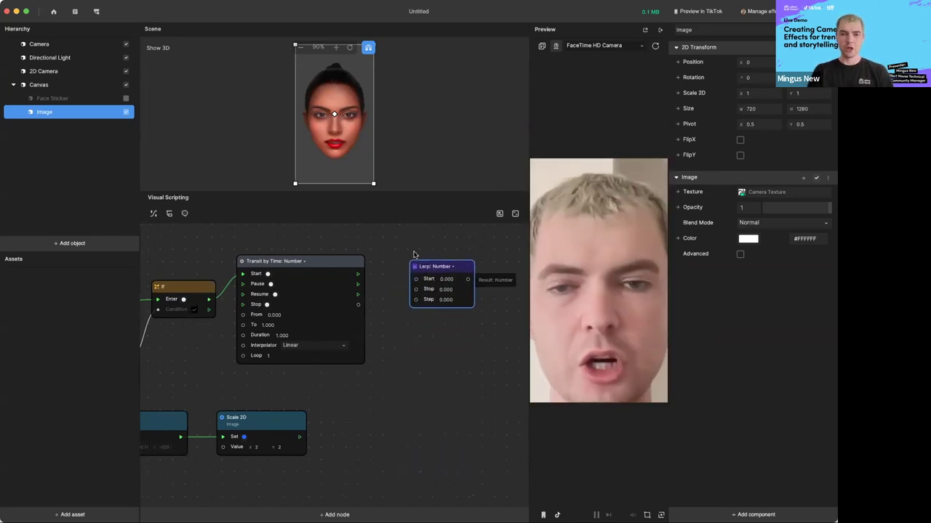
scroll(413, 254, "right", 1)
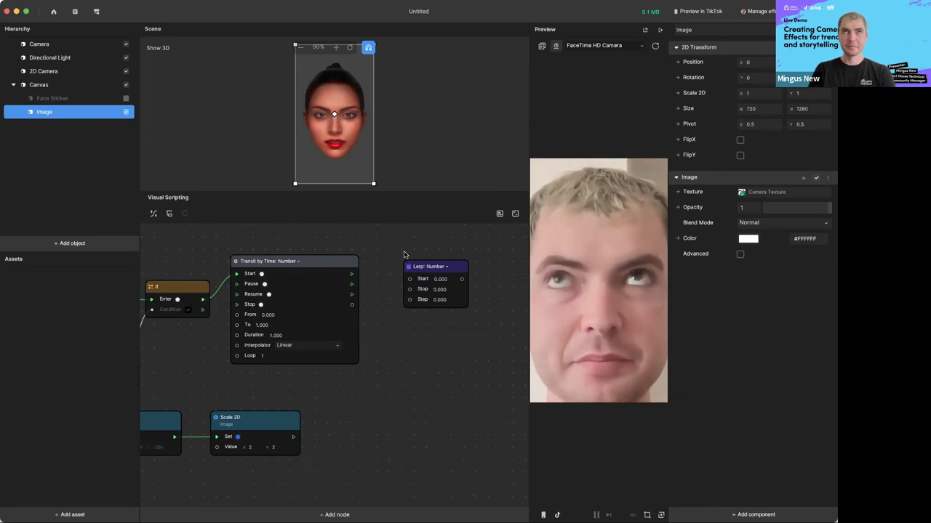
Step: Set the Lerp node's Stop to 1 and its Step to 0.5
scroll(405, 255, "right", 1)
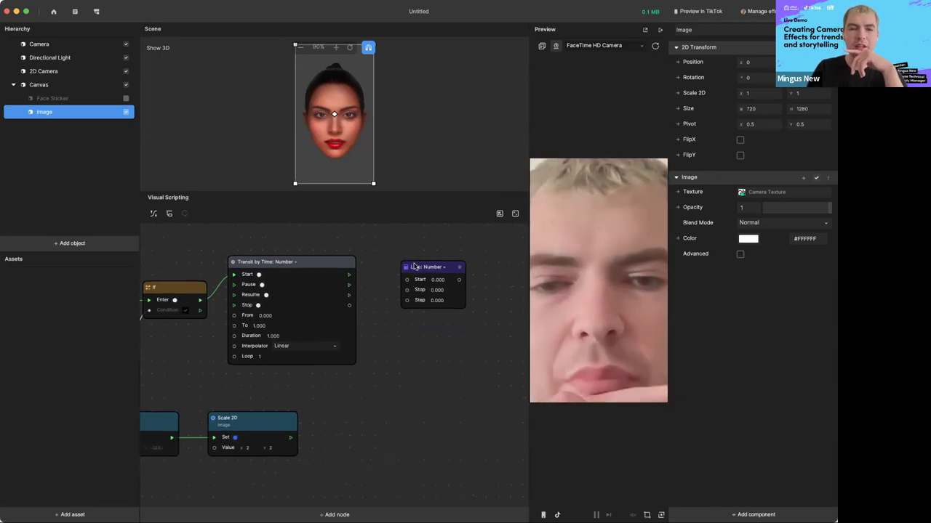
left_click_drag(413, 266, 408, 262)
scroll(418, 271, "up", 4)
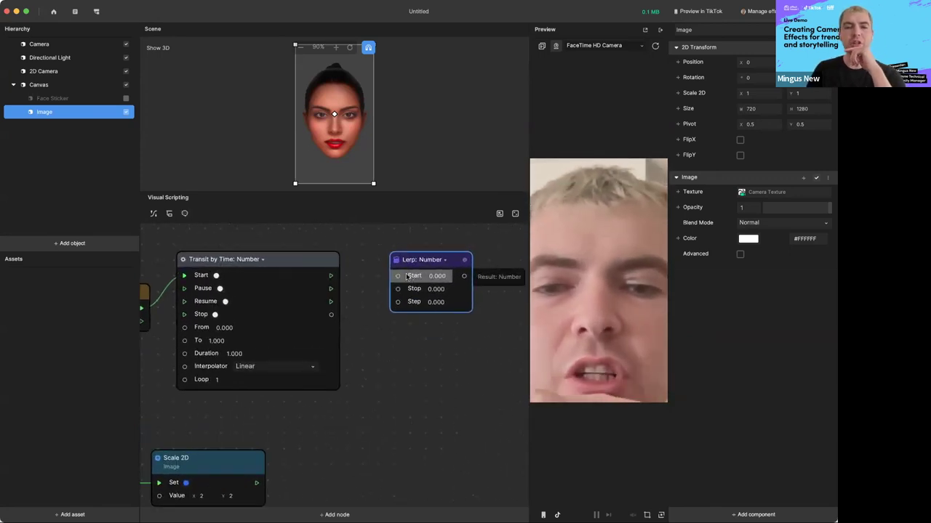
scroll(406, 273, "right", 2)
left_click(406, 273)
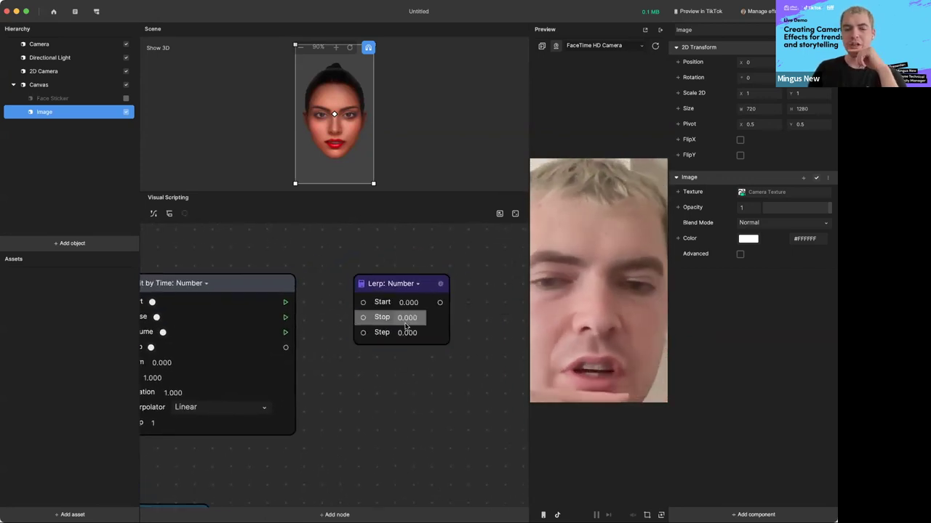
left_click(405, 320)
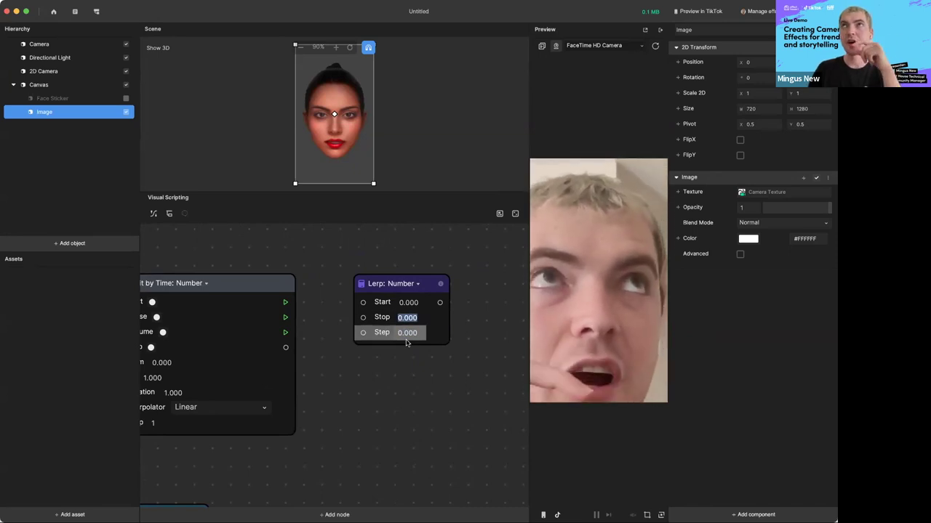
left_click(410, 303)
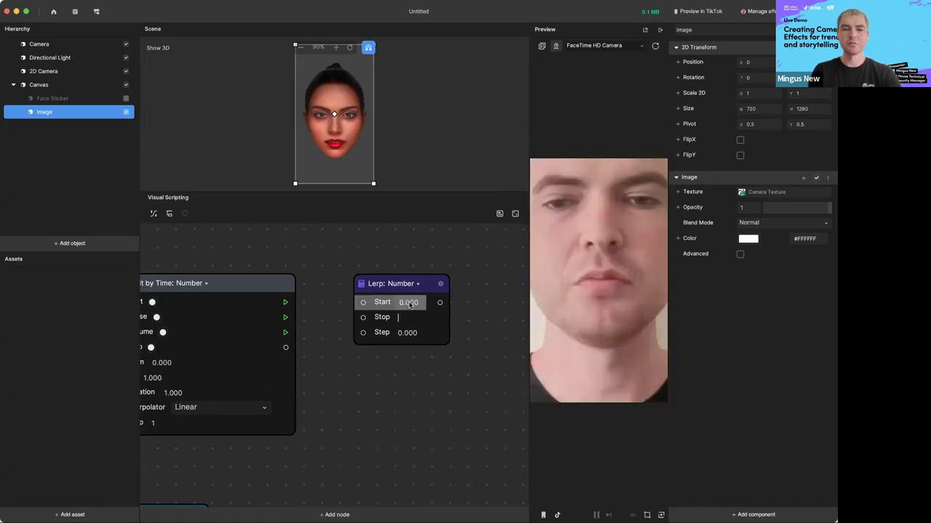
key("BackSpace")
key("BackSpace")
key("BackSpace")
key("BackSpace")
key("BackSpace")
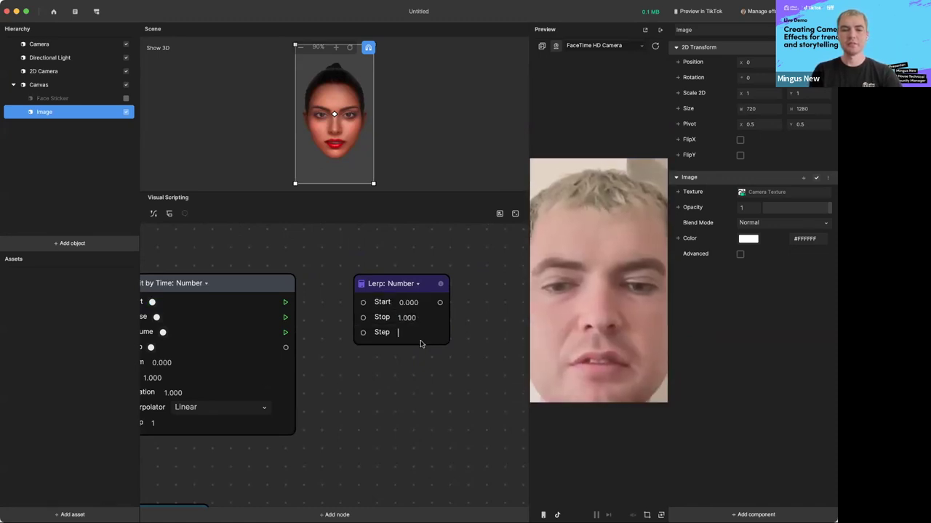
type("0.5")
Step: Attach a Peek node to the Lerp node's Result output and set the Lerp's Stop to 2
left_click_drag(440, 302, 469, 305)
type("peek")
key("Return")
scroll(469, 305, "right", 2)
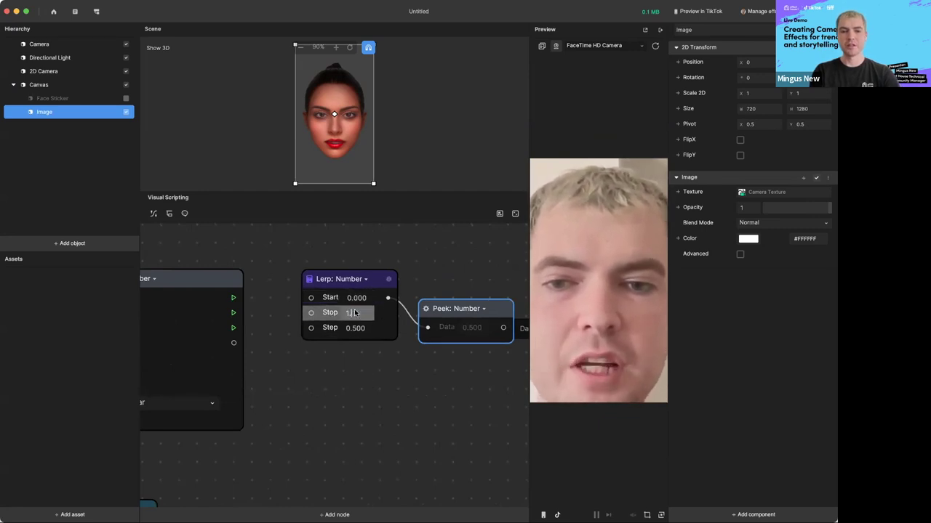
key("Return")
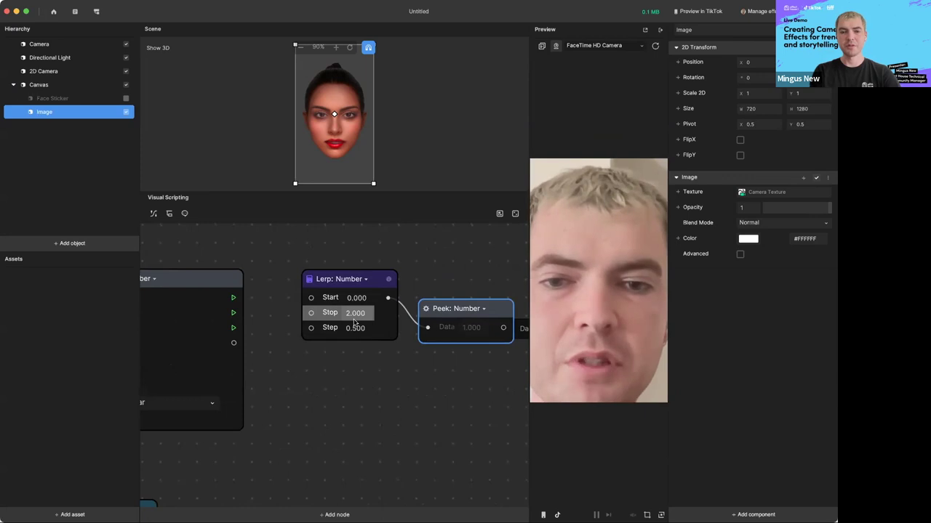
Step: Delete the Peek node attached to the Lerp node's output
left_click_drag(472, 311, 475, 291)
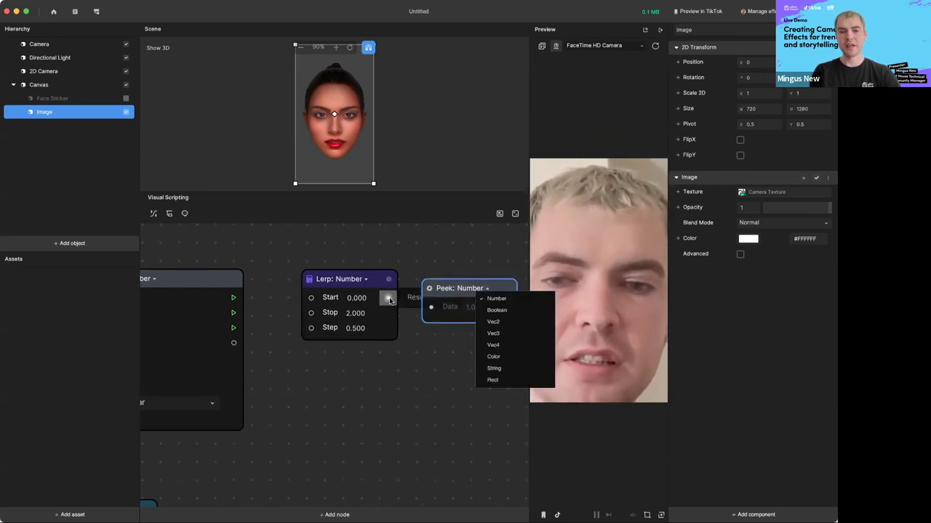
key("BackSpace")
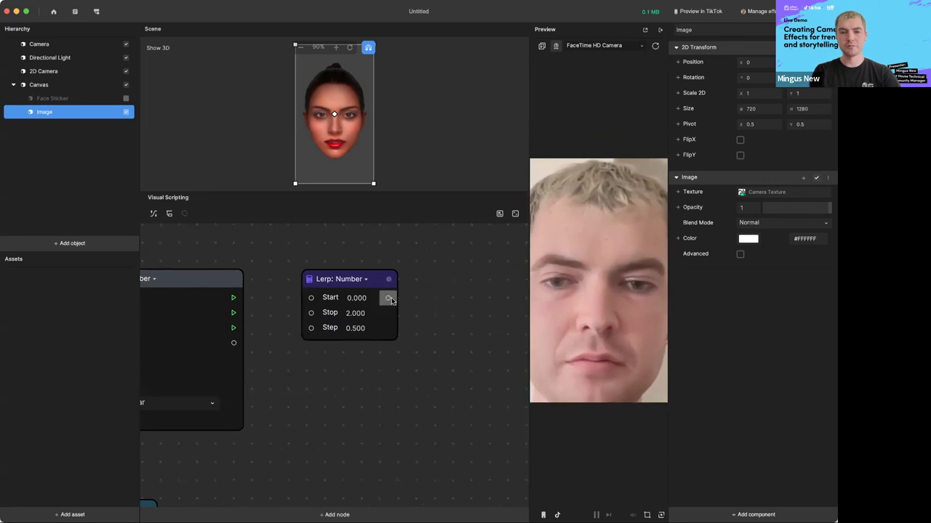
left_click_drag(389, 299, 430, 297)
left_click(431, 281)
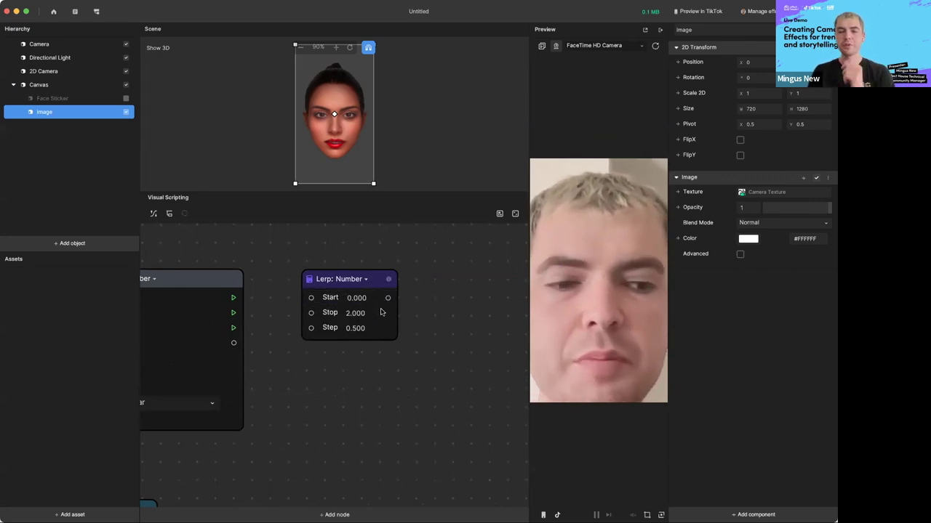
Step: Line up the Lerp node beside Transit by Time and connect Transit by Time's Current output to the Lerp's Step input
scroll(318, 341, "left", 2)
left_click_drag(235, 281, 234, 274)
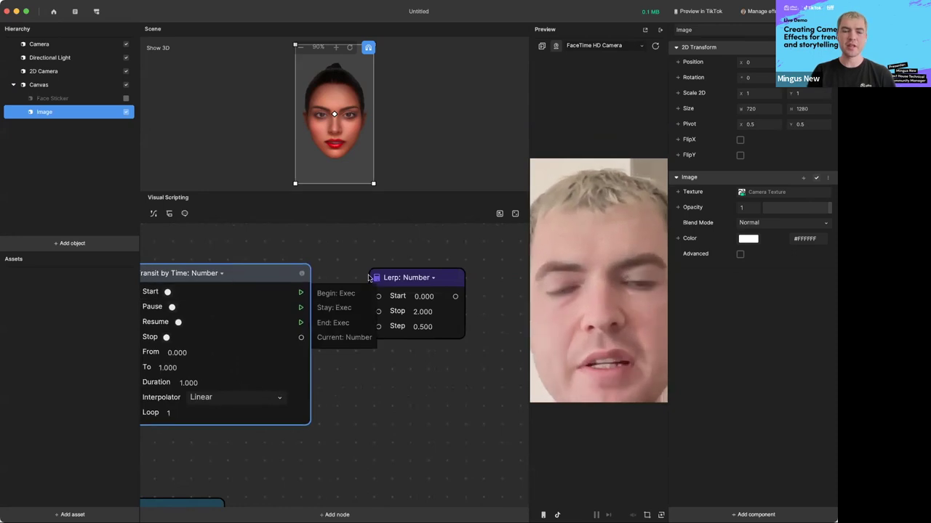
left_click_drag(431, 279, 427, 271)
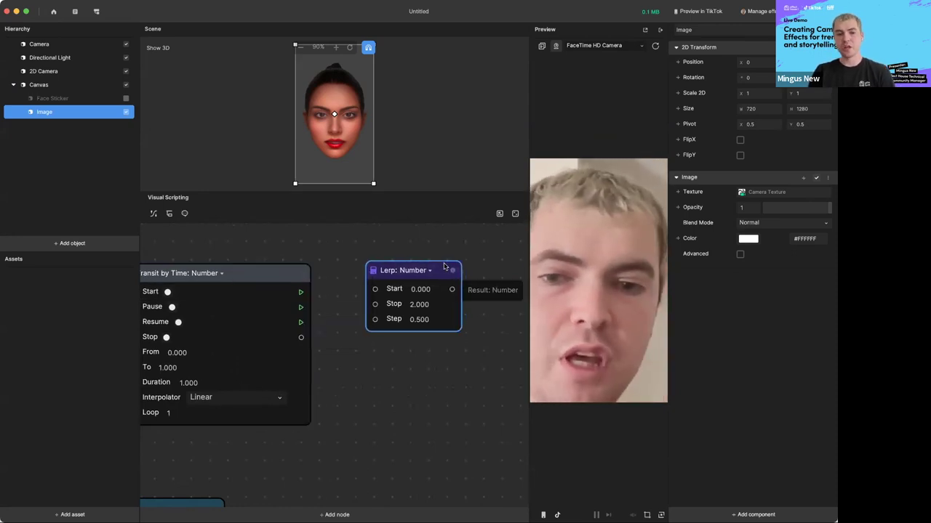
mouse_move(445, 269)
left_mouse_down()
mouse_move(436, 271)
mouse_move(446, 280)
left_mouse_up()
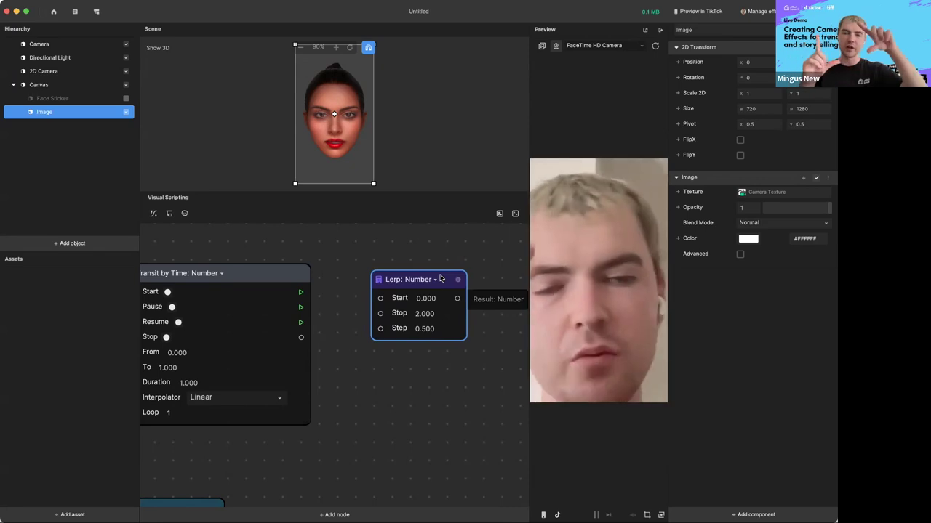
left_click_drag(440, 278, 432, 272)
left_click(340, 257)
scroll(339, 257, "down", 2)
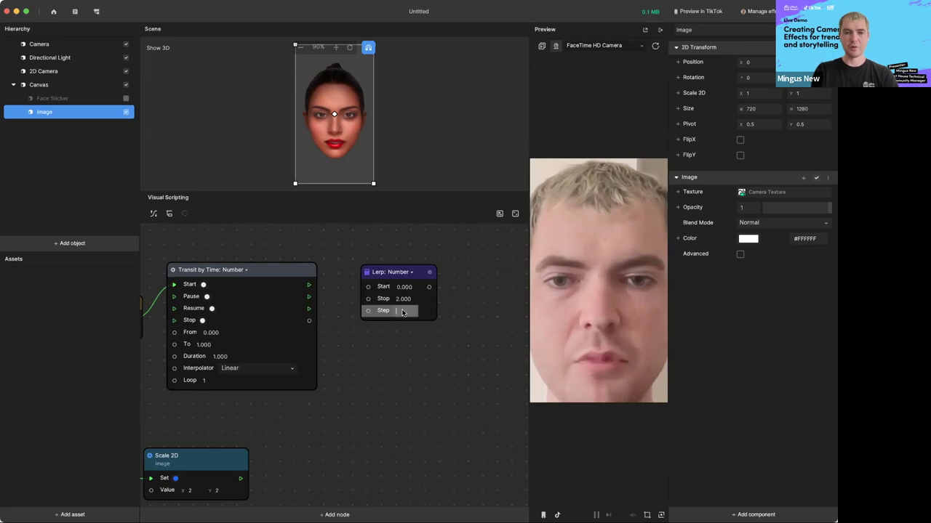
left_click_drag(310, 322, 369, 312)
Step: Change the Lerp node's data type from Number to Vec2
scroll(396, 327, "left", 5)
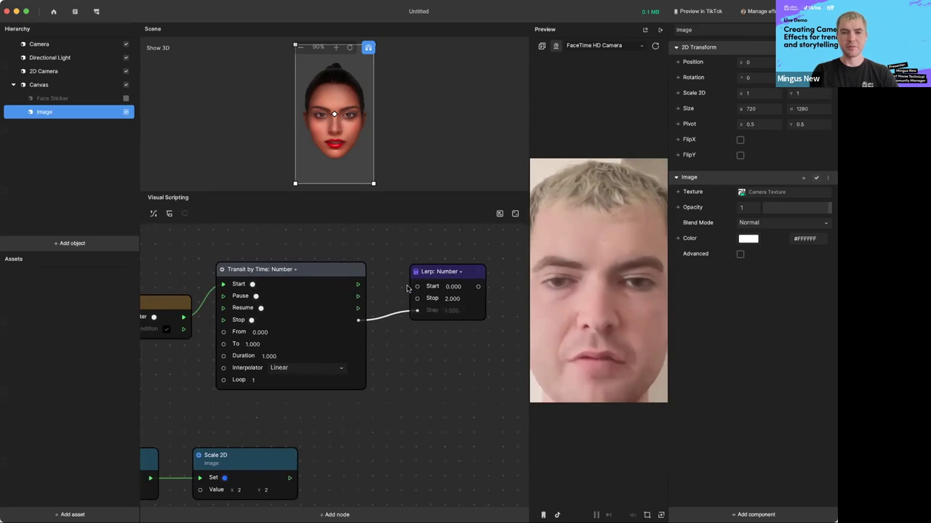
left_click(450, 274)
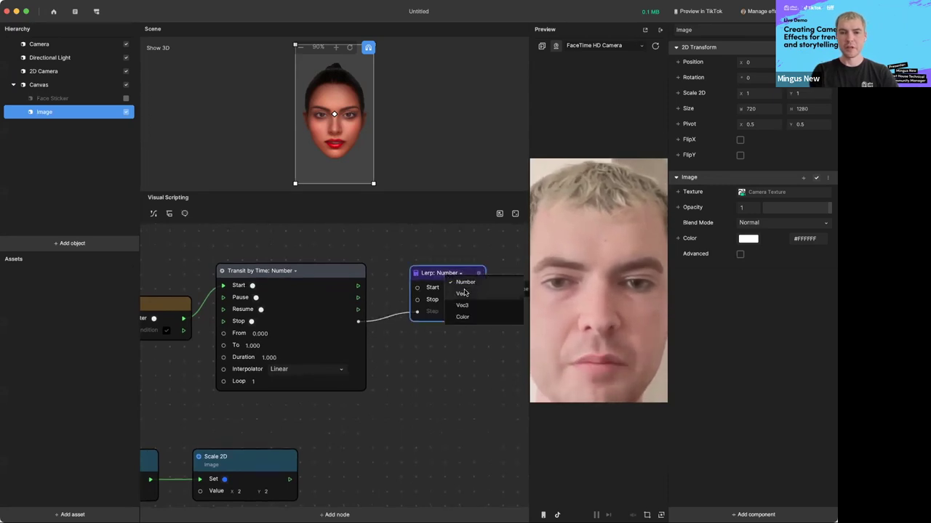
left_click(462, 293)
scroll(448, 273, "right", 4)
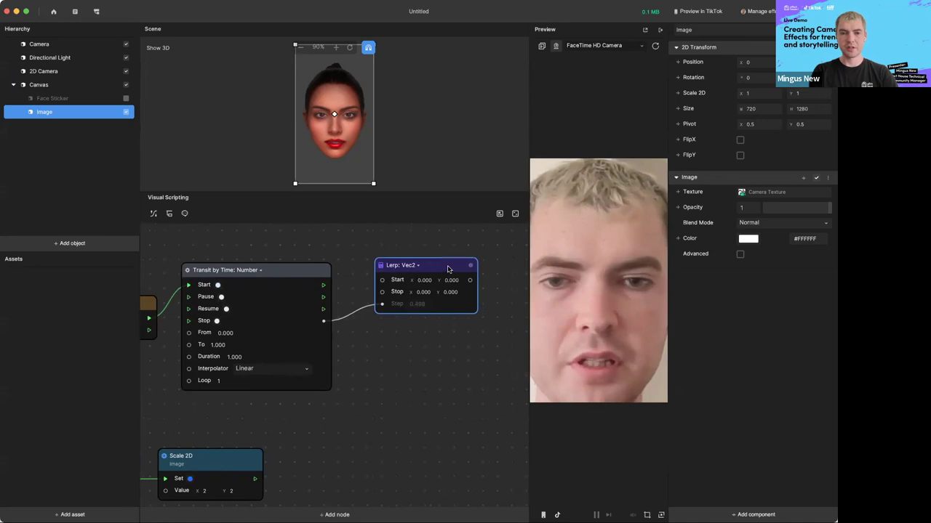
Step: Connect the output of the Multiply node, fed by the Face Sticker position, to the Vec2 Lerp node's Stop input
scroll(418, 333, "down", 2, "ctrl")
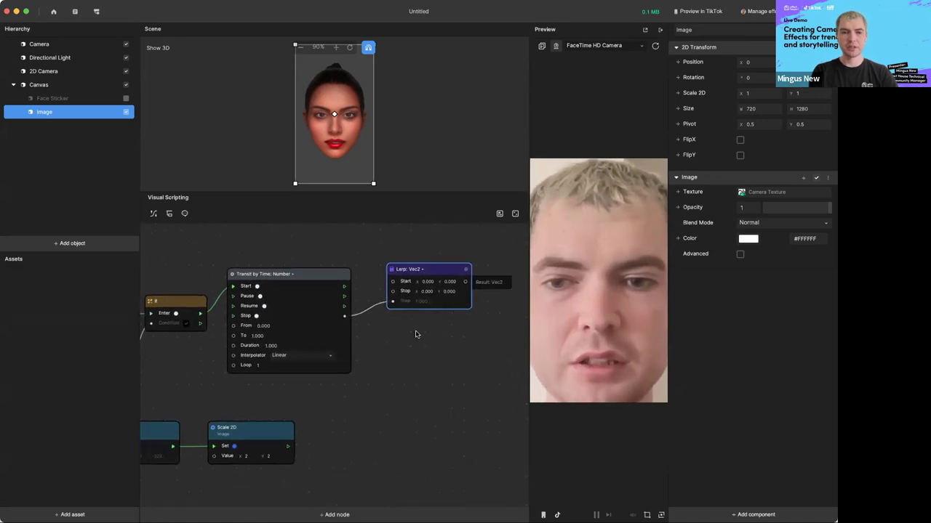
scroll(418, 333, "down", 2)
scroll(416, 334, "left", 3)
scroll(415, 334, "left", 2)
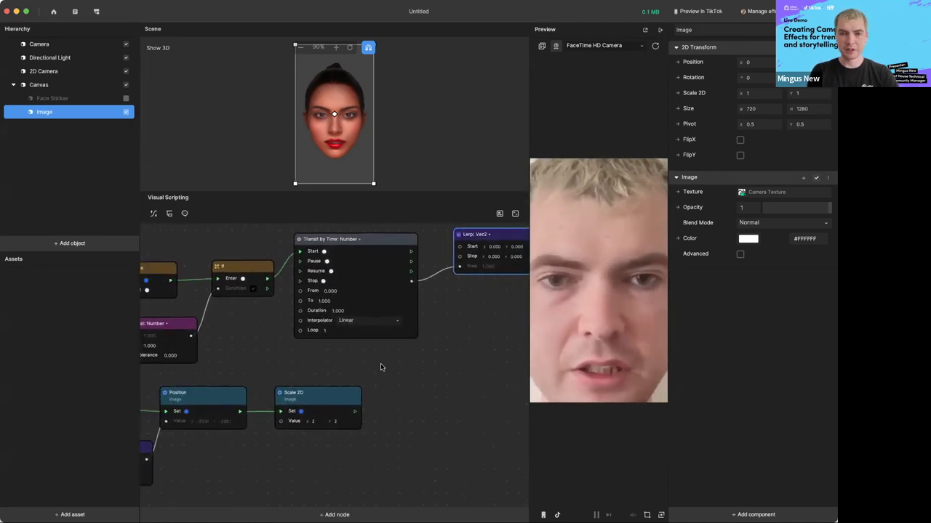
scroll(379, 367, "left", 5)
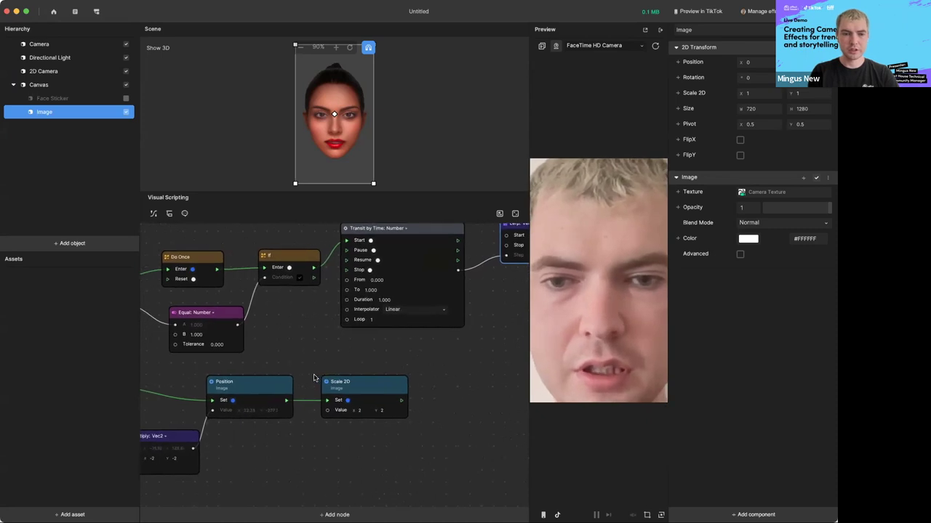
scroll(303, 378, "left", 4)
scroll(302, 378, "down", 2)
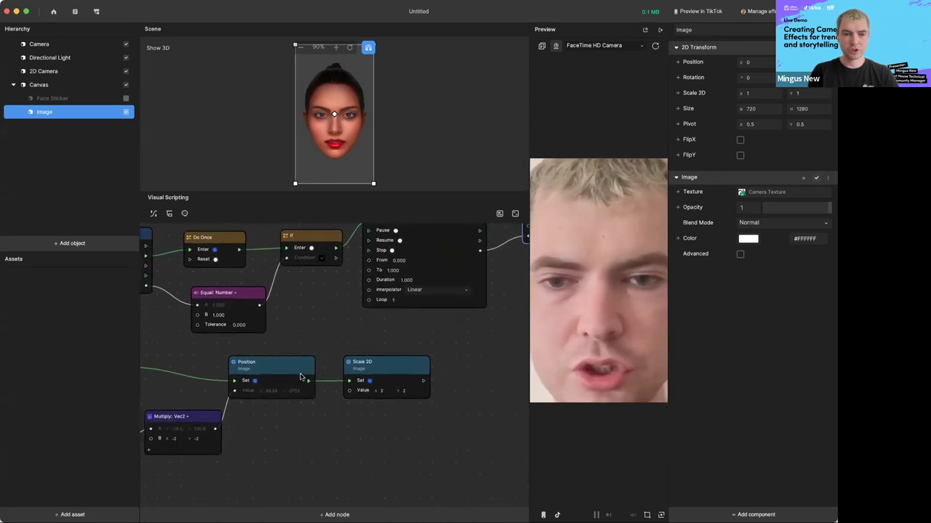
scroll(302, 378, "left", 8)
scroll(302, 377, "down", 4)
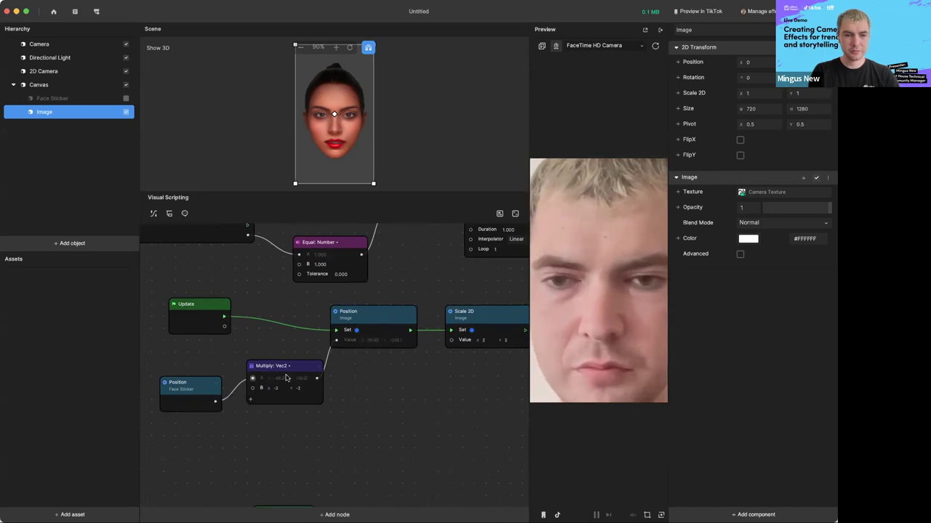
left_click_drag(318, 379, 518, 251)
Step: Move the image's Scale 2D and Position nodes across the graph, placing Position just below the Lerp node
scroll(382, 365, "right", 10)
scroll(382, 365, "up", 6)
scroll(458, 341, "right", 5)
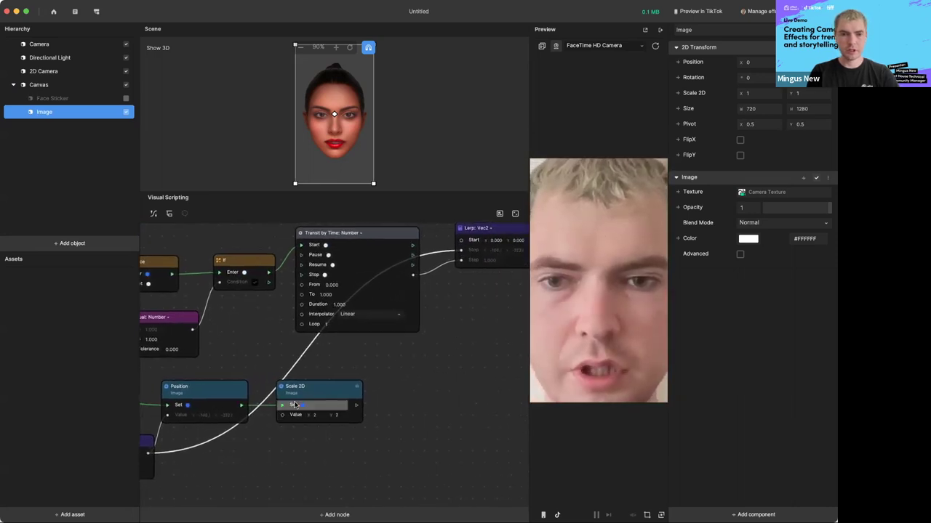
left_click_drag(301, 398, 387, 398)
left_click_drag(228, 393, 492, 322)
scroll(507, 327, "right", 8)
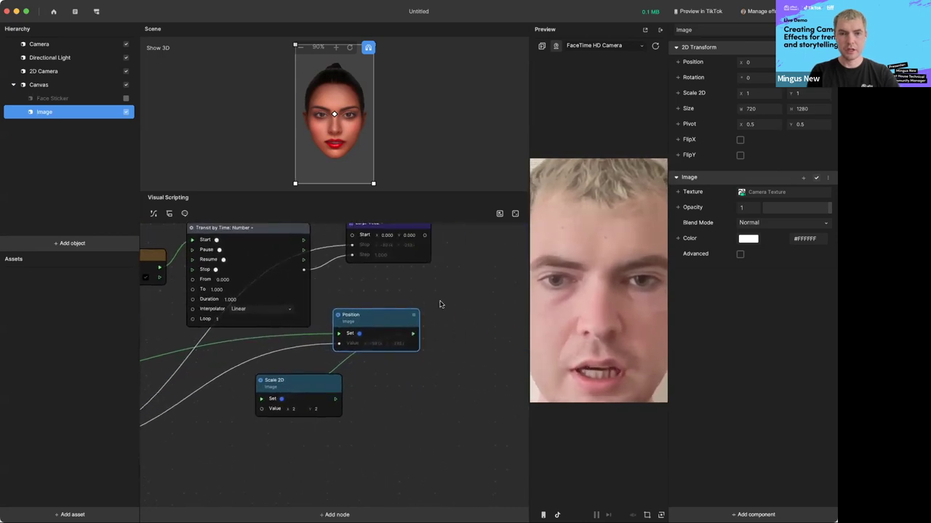
left_click_drag(386, 317, 466, 280)
Step: Connect the Lerp node's Result to the image Position node's Value input and move the Scale 2D node below Position
left_click_drag(425, 235, 420, 256)
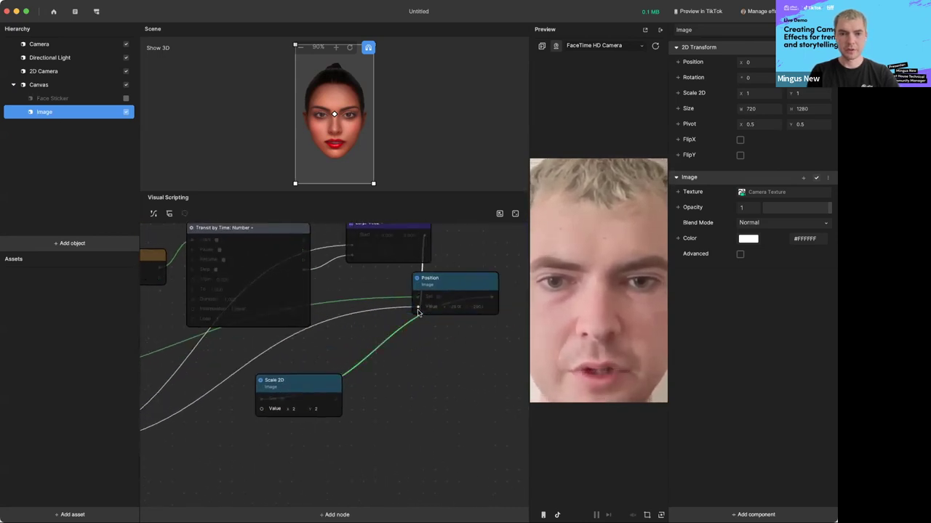
left_click_drag(417, 310, 418, 307)
left_click_drag(328, 384, 494, 361)
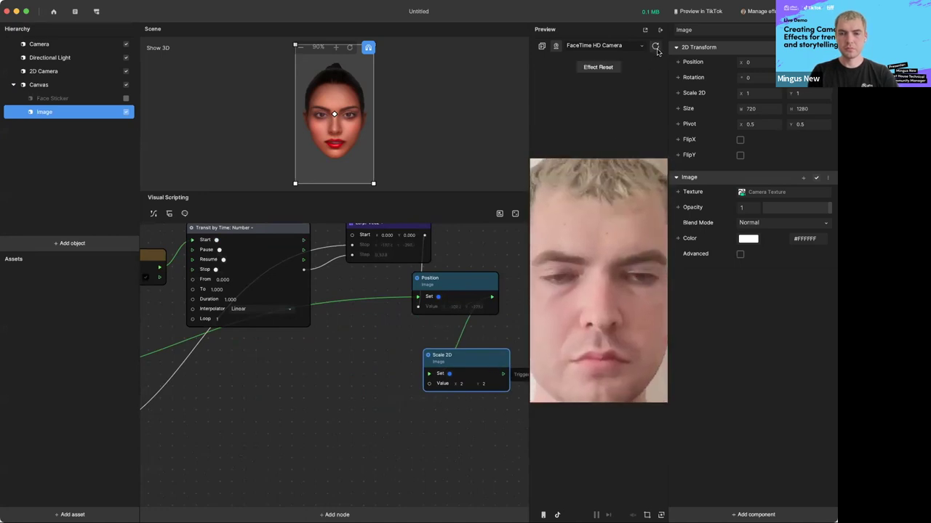
Step: Set the Scale 2D node's Value to 1 and the Multiply node's B values to -1 for X and Y
left_click_drag(455, 277, 482, 252)
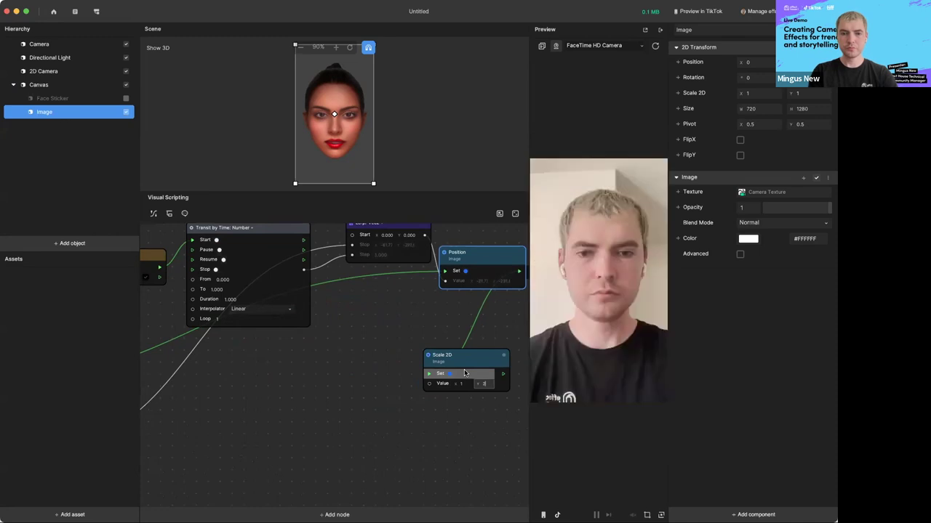
scroll(405, 323, "left", 5)
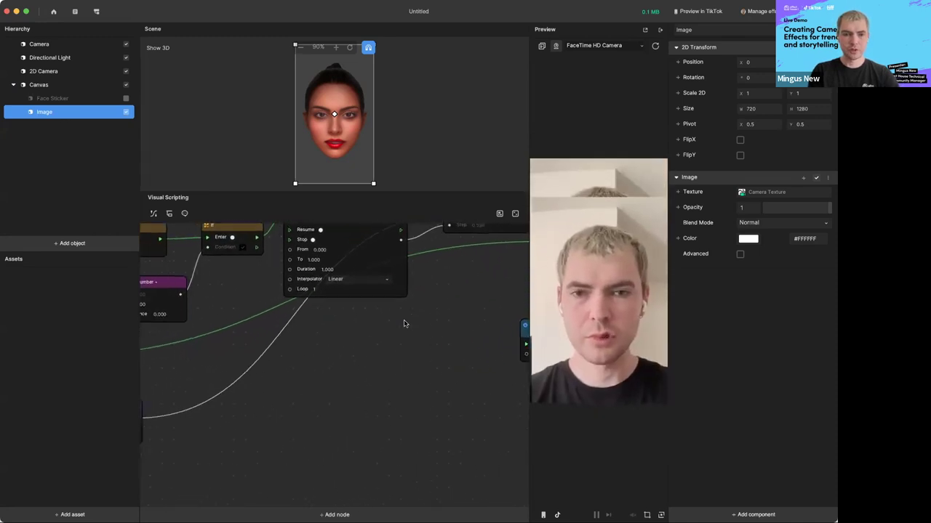
scroll(405, 323, "left", 5)
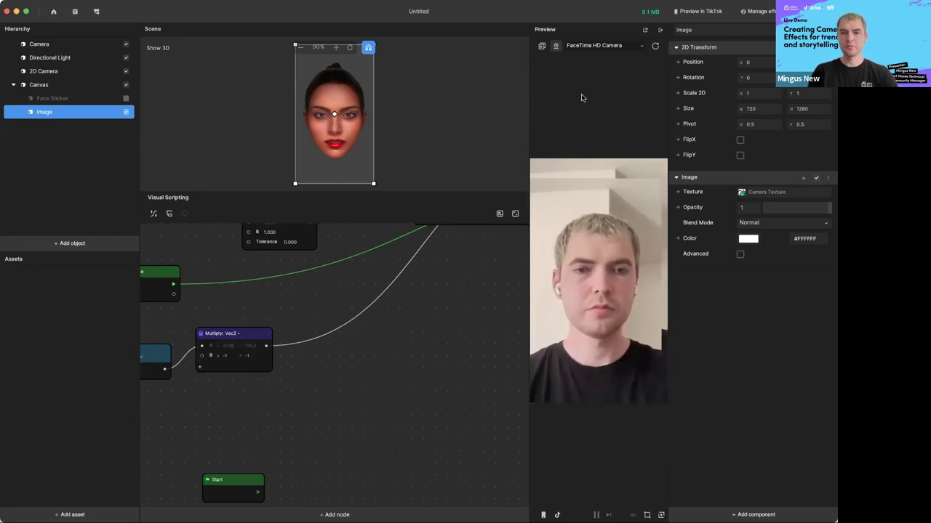
Step: Restart the preview several times to check how the camera image moves when the face is detected
left_click(654, 46)
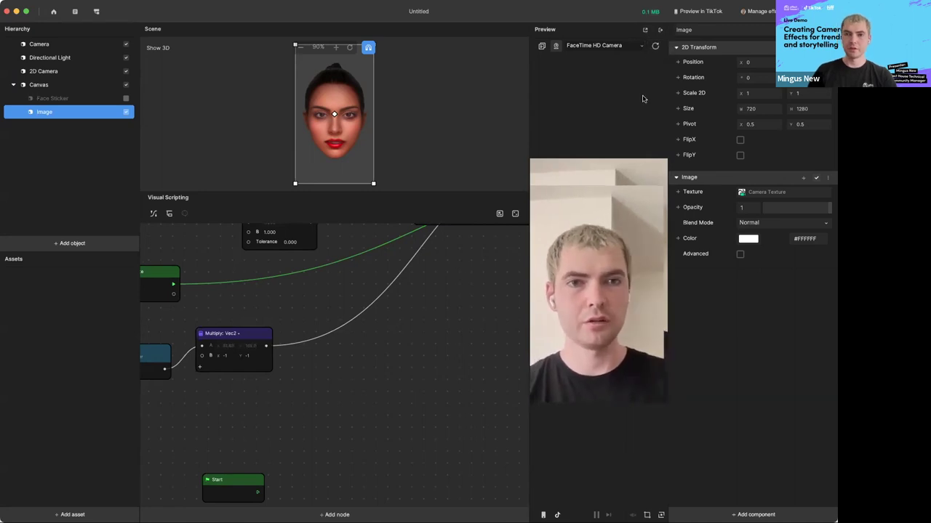
left_click(655, 48)
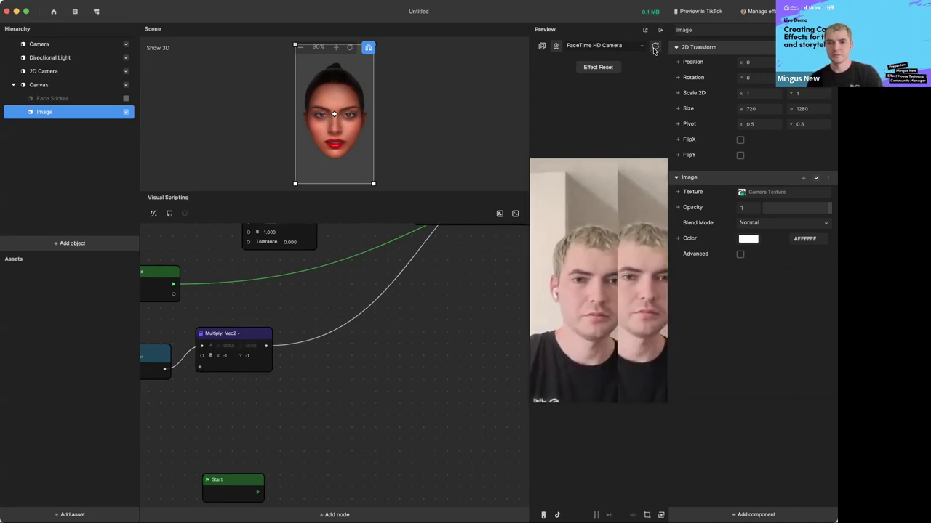
left_click(655, 48)
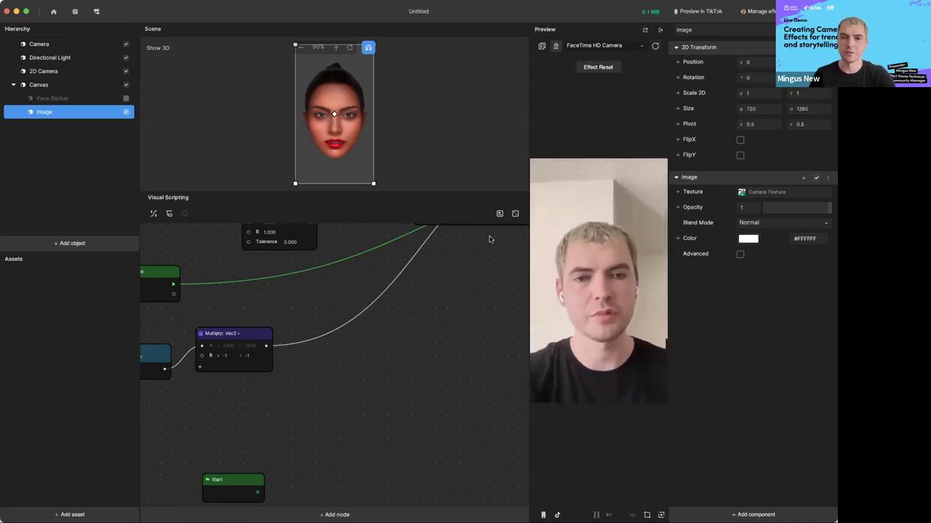
Step: Examine the node chain from Face Detection through Do Once and If to the Transit by Time node
scroll(451, 315, "up", 5)
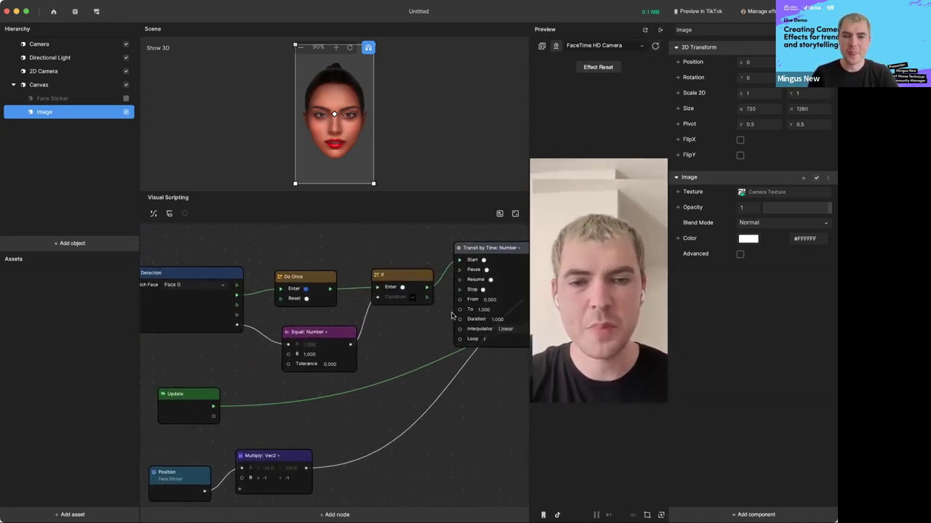
left_click_drag(217, 277, 224, 255)
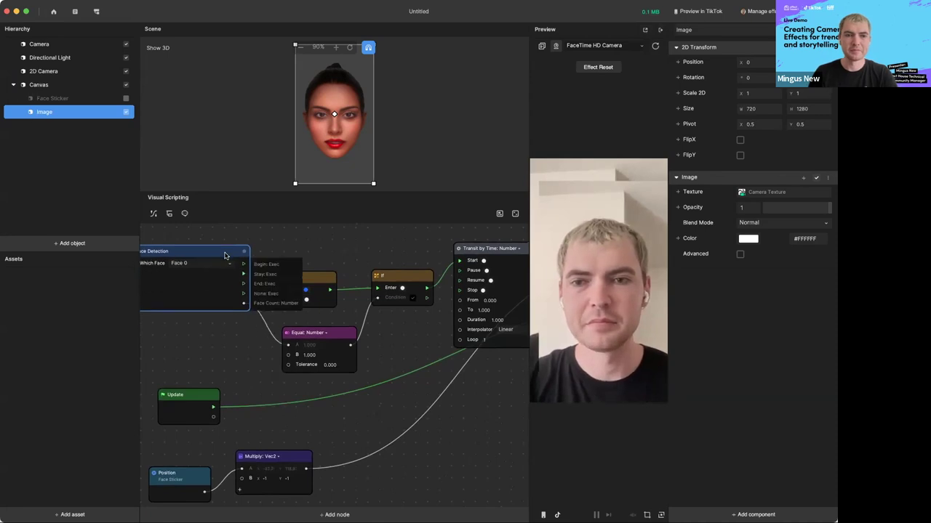
scroll(224, 255, "left", 1)
scroll(329, 347, "right", 10)
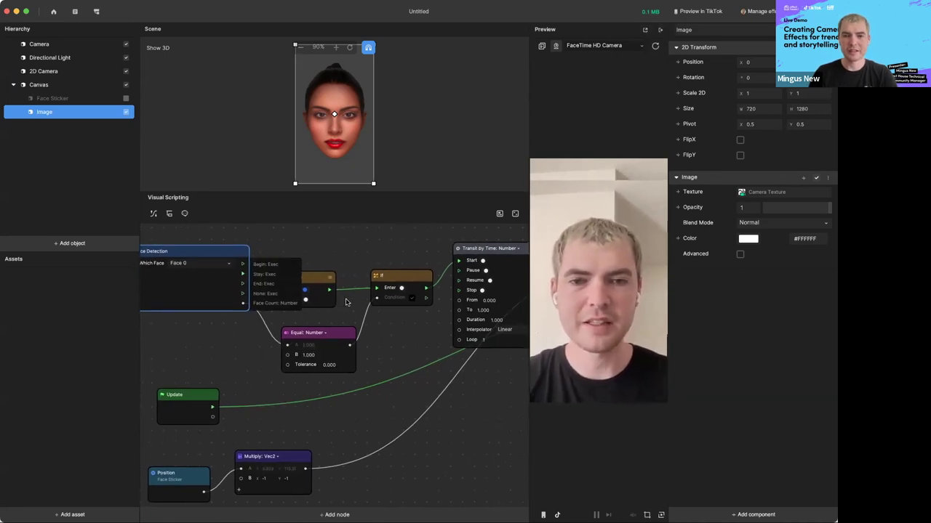
left_click_drag(412, 248, 398, 245)
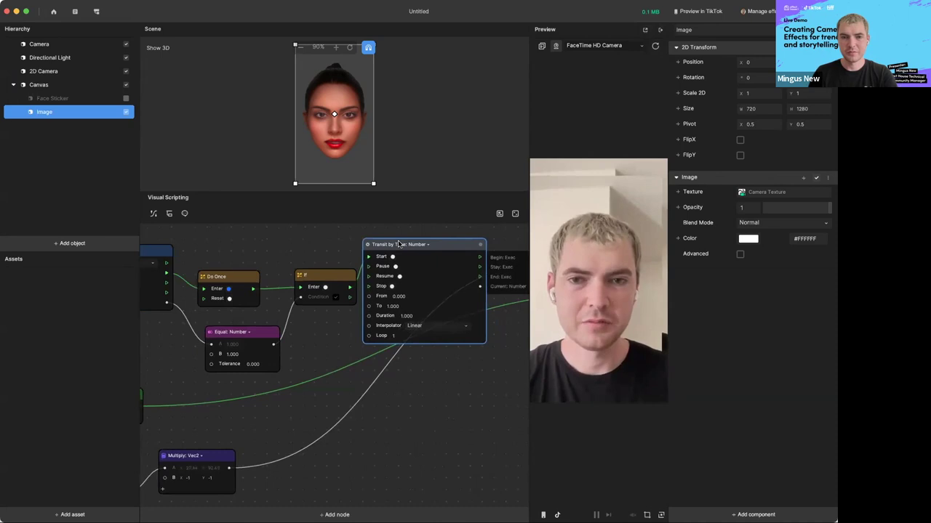
scroll(396, 277, "right", 4)
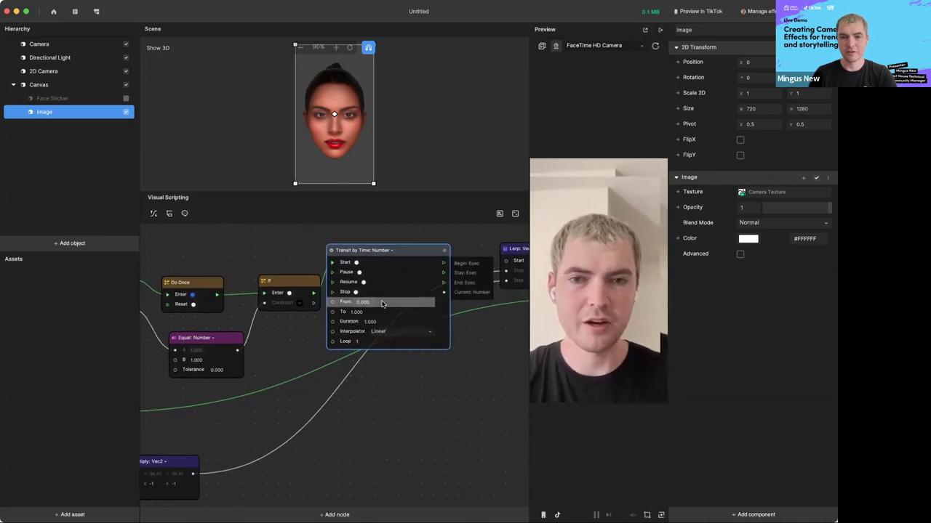
scroll(382, 304, "right", 3)
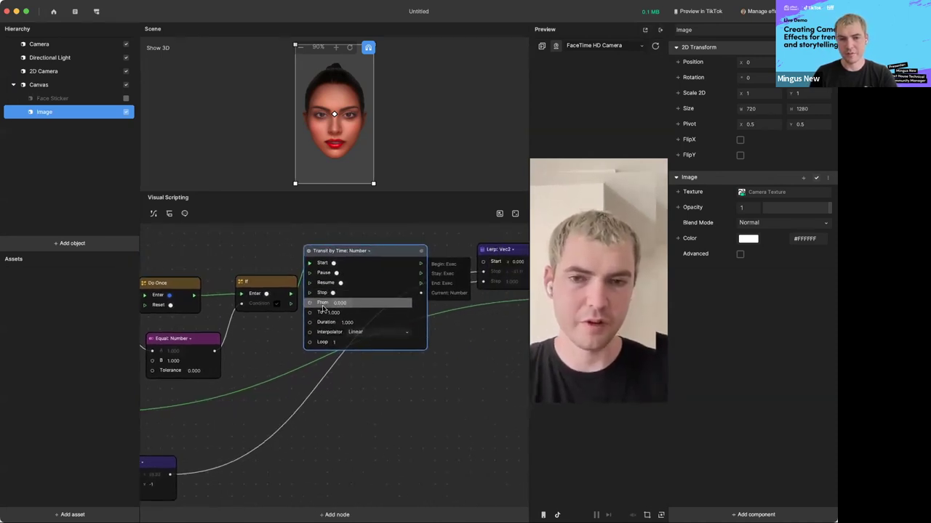
scroll(395, 287, "right", 10)
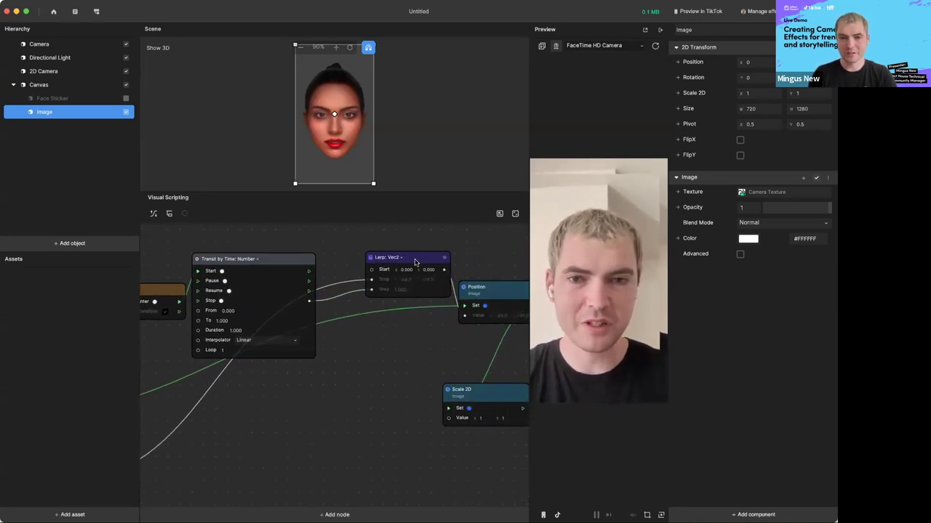
Step: Examine the Lerp node's Start, Stop and Step inputs and its link to the image Position node
left_click_drag(415, 262, 412, 253)
scroll(409, 253, "up", 3)
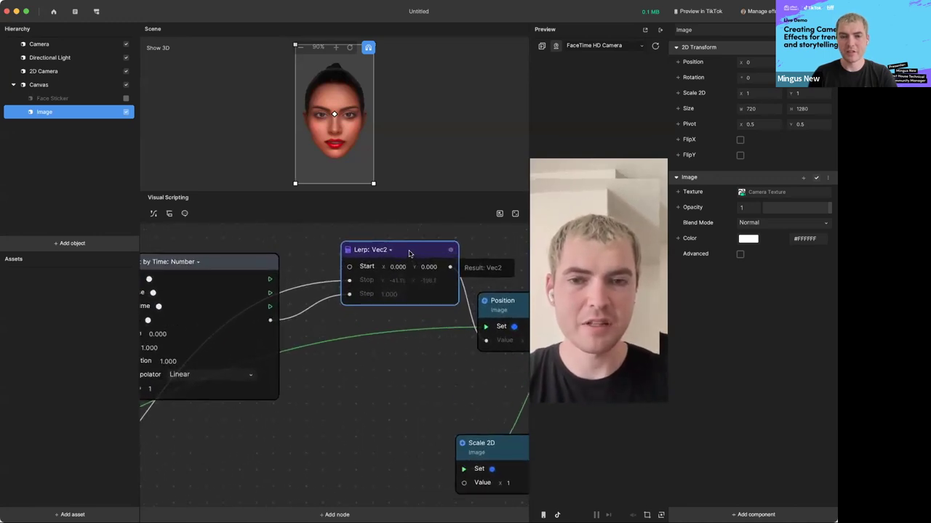
scroll(371, 266, "right", 2)
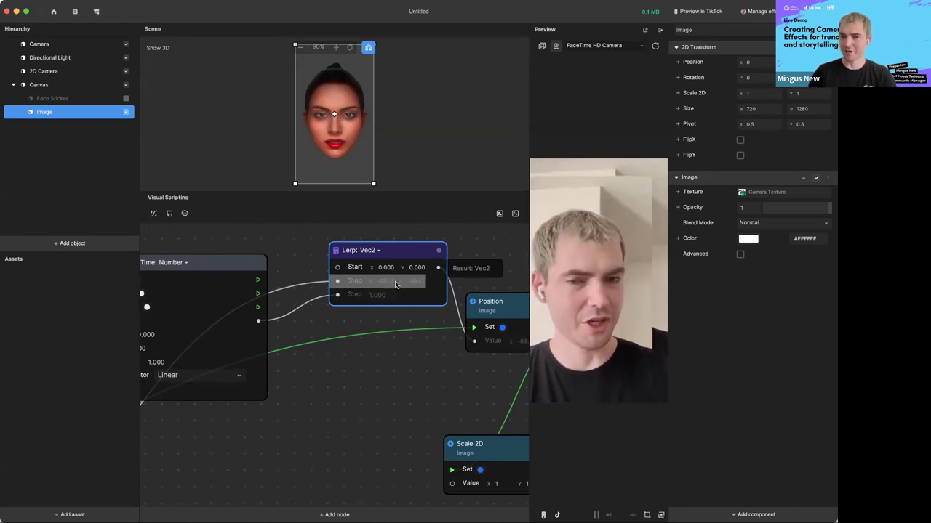
scroll(384, 342, "right", 1)
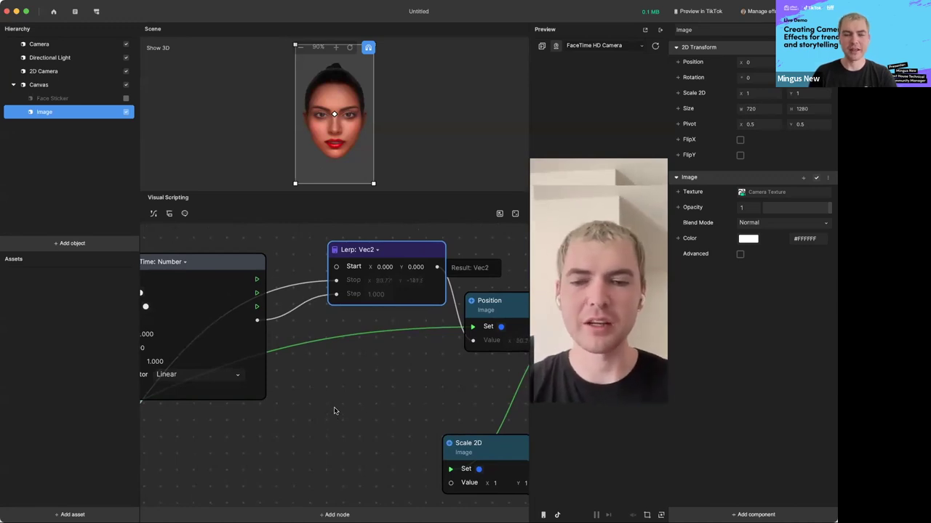
scroll(335, 411, "right", 3)
left_click_drag(355, 253, 340, 253)
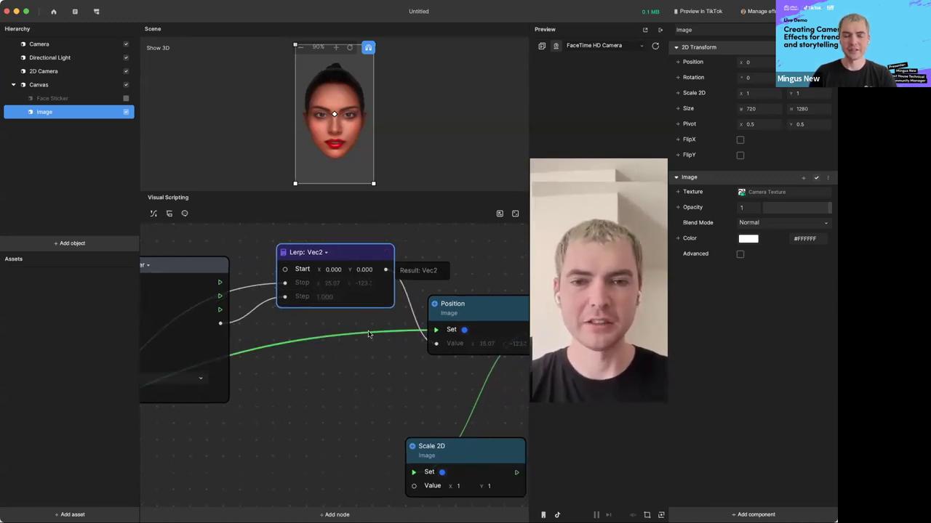
scroll(369, 333, "left", 2)
scroll(370, 329, "down", 3)
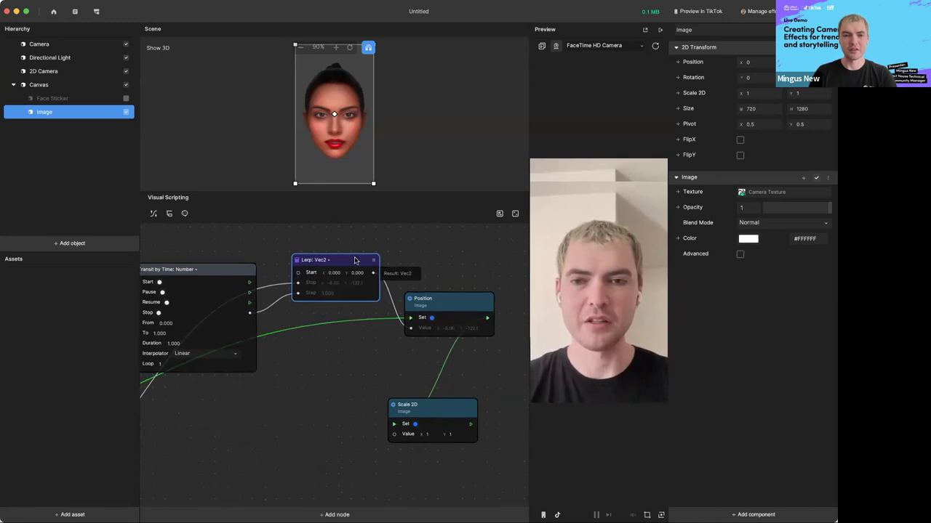
Step: Place the image Position node beside Lerp with Scale 2D beneath it, and set the Scale 2D Value to 2 for X and Y
left_click_drag(355, 261, 356, 273)
left_click_drag(451, 301, 451, 276)
scroll(302, 378, "down", 5)
scroll(302, 378, "left", 3)
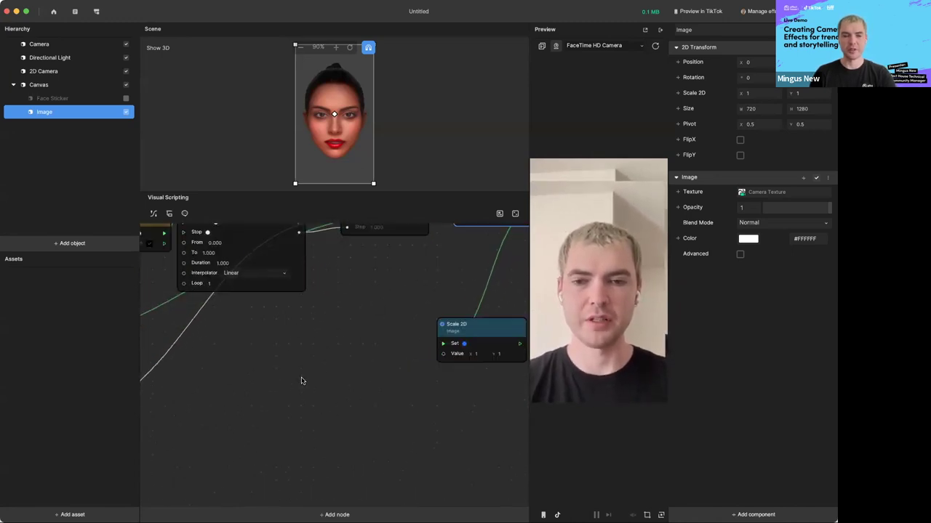
scroll(303, 380, "down", 1)
scroll(327, 389, "up", 5)
scroll(342, 392, "right", 4)
left_click_drag(418, 379, 427, 334)
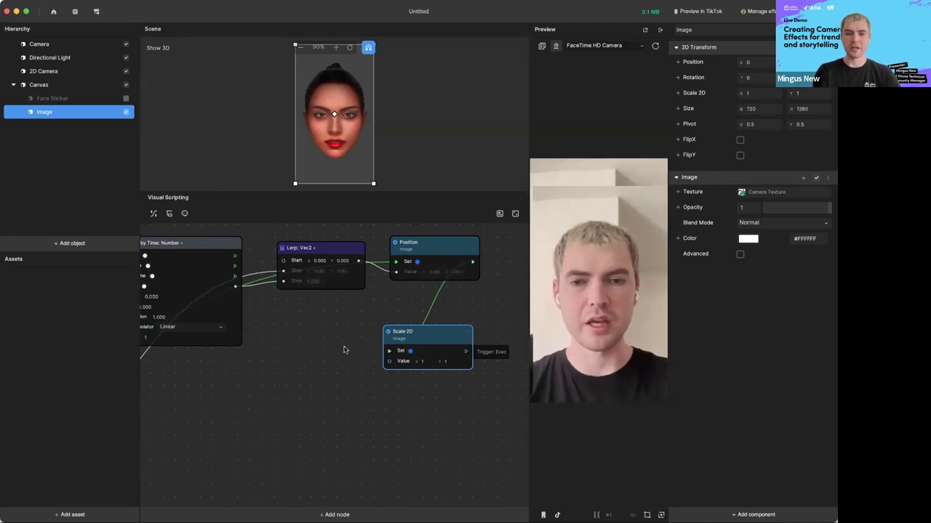
scroll(344, 350, "left", 1)
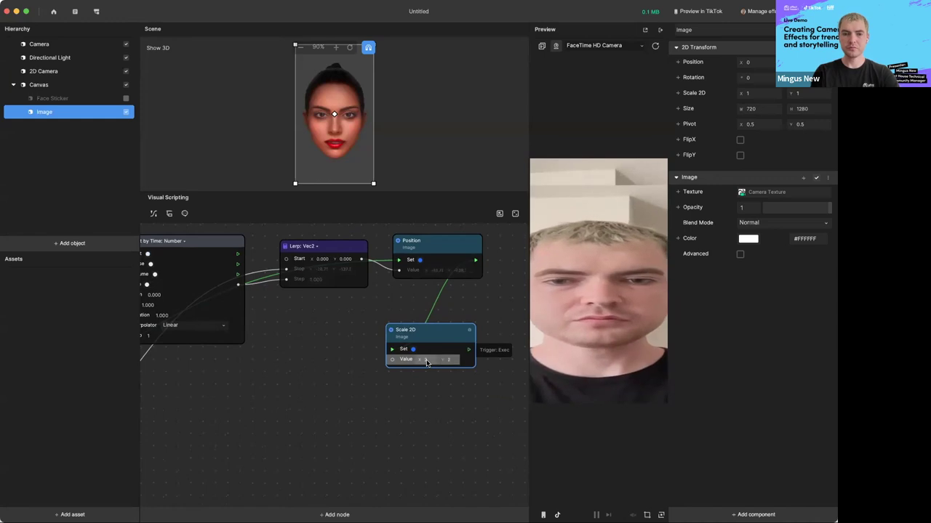
Step: Duplicate the Transit by Time node and place the copy below the original
scroll(375, 370, "left", 6)
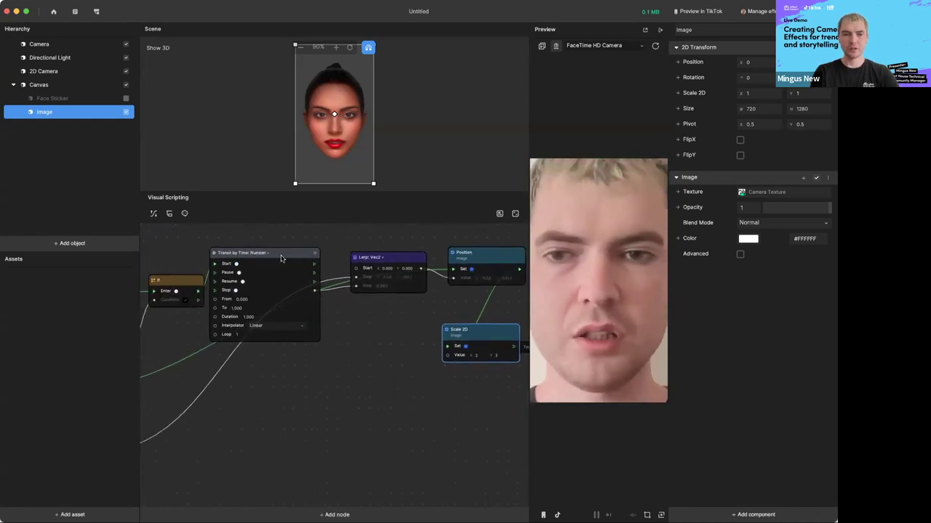
left_click_drag(276, 250, 280, 248)
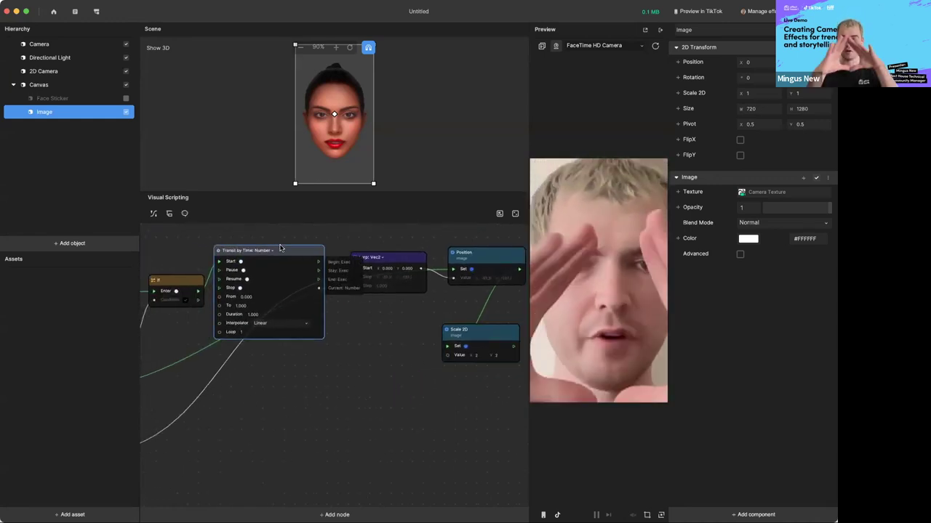
left_click_drag(280, 250, 285, 250)
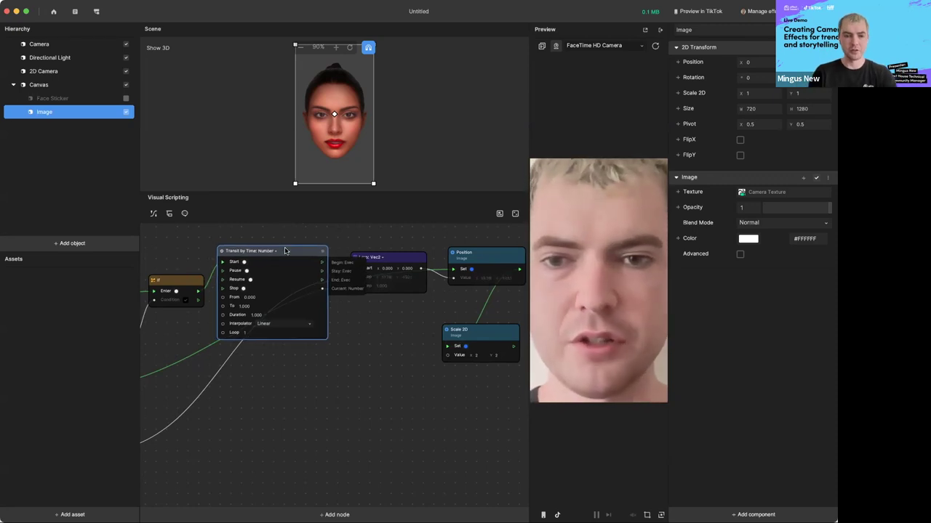
key("super+d")
left_click_drag(346, 256, 306, 369)
scroll(306, 369, "left", 5)
scroll(306, 369, "down", 2)
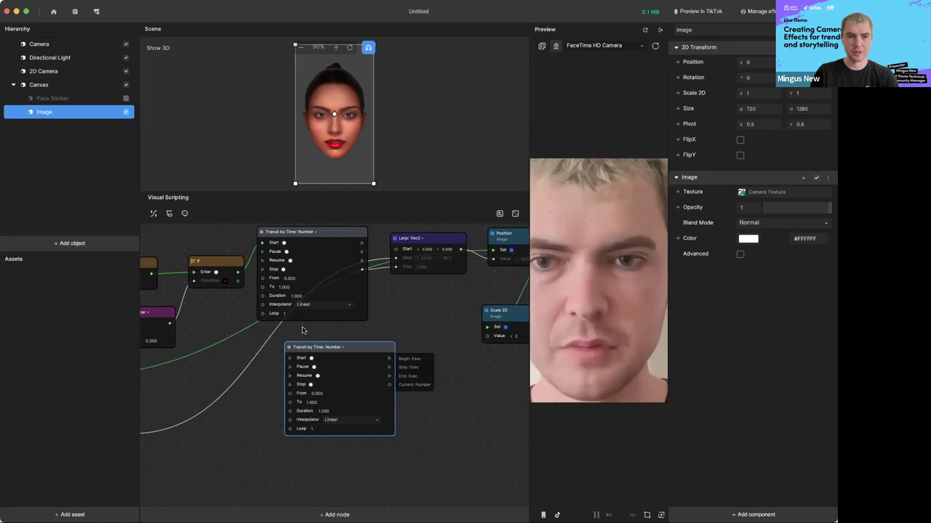
Step: Move the Face Detection, Do Once, Equal and If nodes together away from Transit by Time to free space after If
scroll(303, 330, "left", 15)
left_click(204, 242)
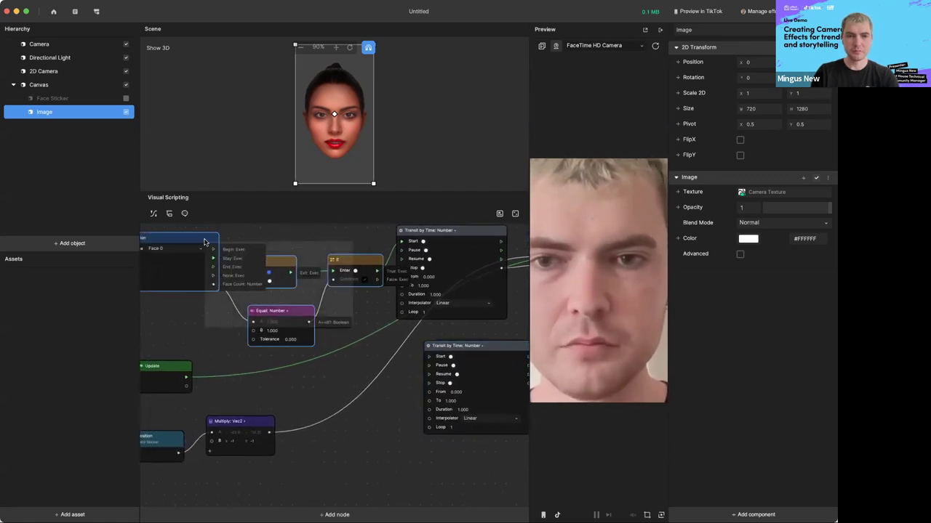
left_click_drag(347, 263, 249, 245)
left_click(276, 317)
scroll(275, 317, "left", 2)
scroll(276, 317, "up", 1)
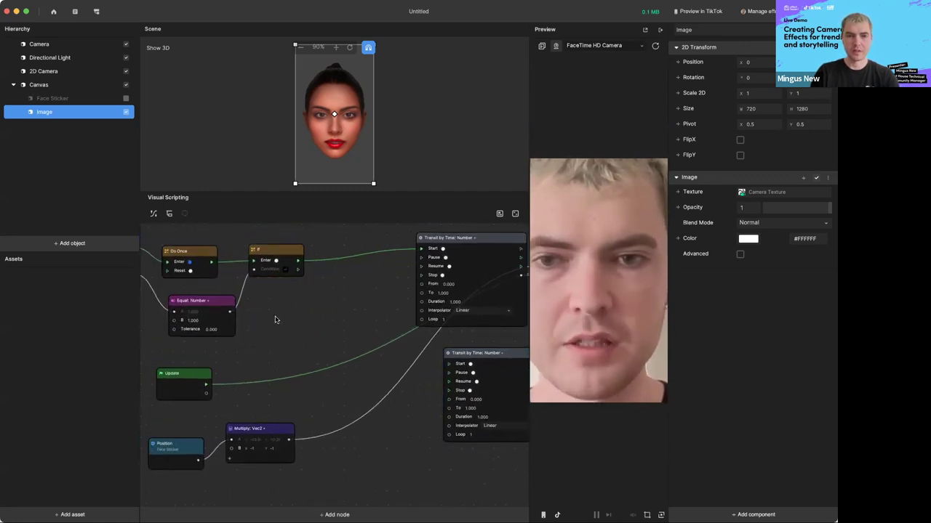
Step: Insert a Sequence node between the If node's True output and the original Transit by Time node's Start input
scroll(275, 320, "left", 2)
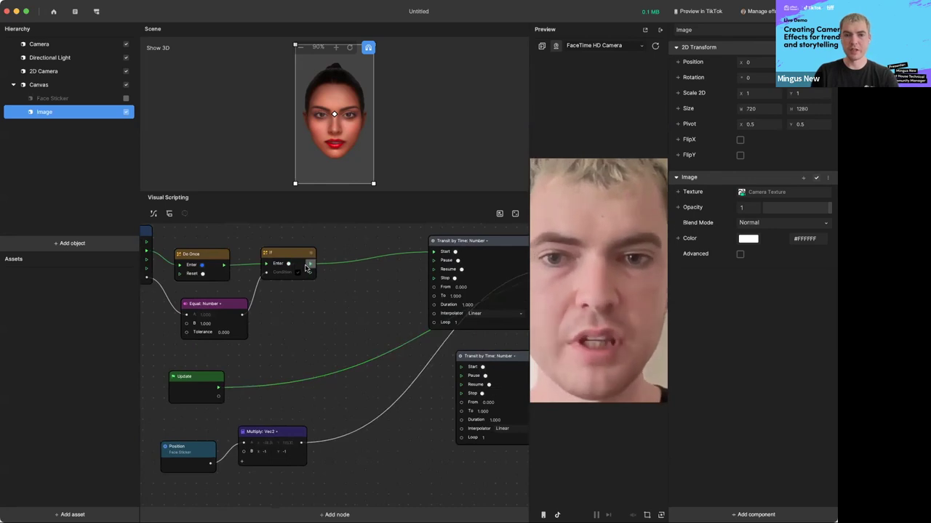
right_click(352, 261)
type("d")
key("BackSpace")
type("sequ")
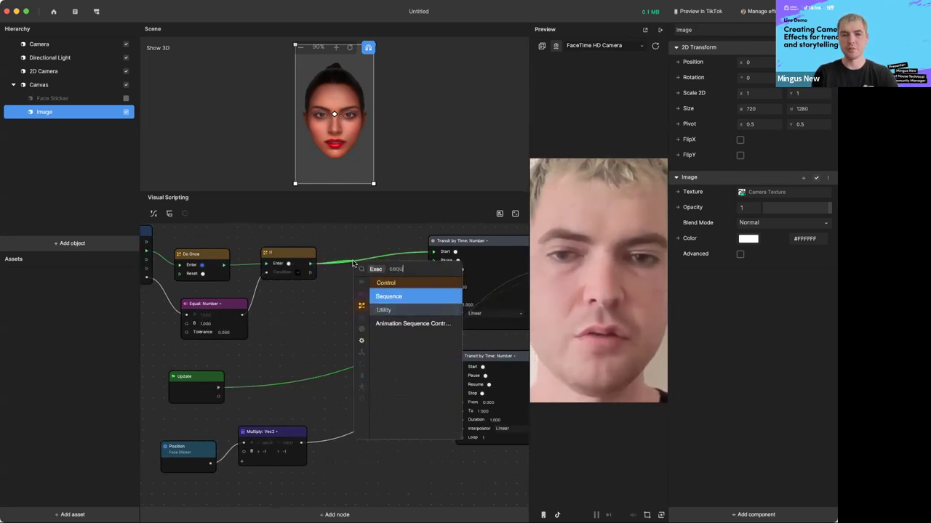
key("Return")
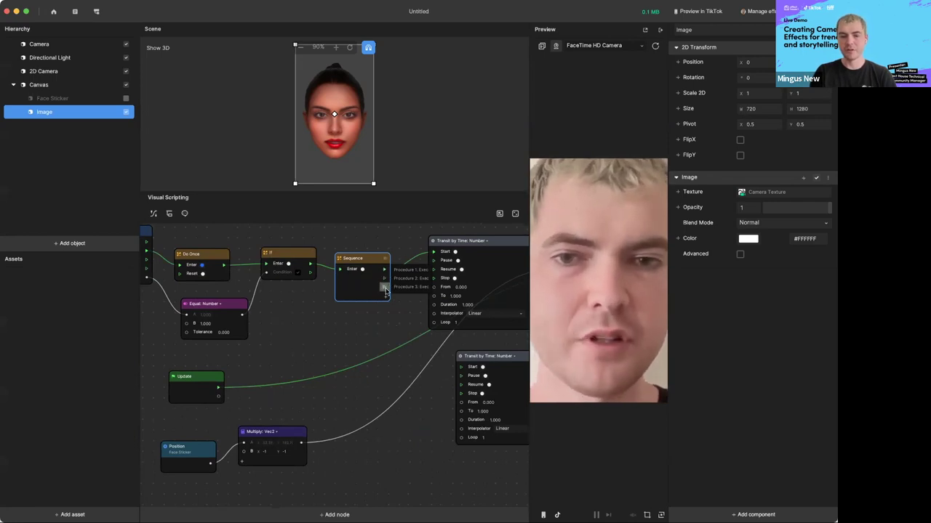
Step: Connect the Sequence node's Procedure 2 output to the duplicated Transit by Time node's Start and align that node under the original
scroll(385, 292, "right", 5)
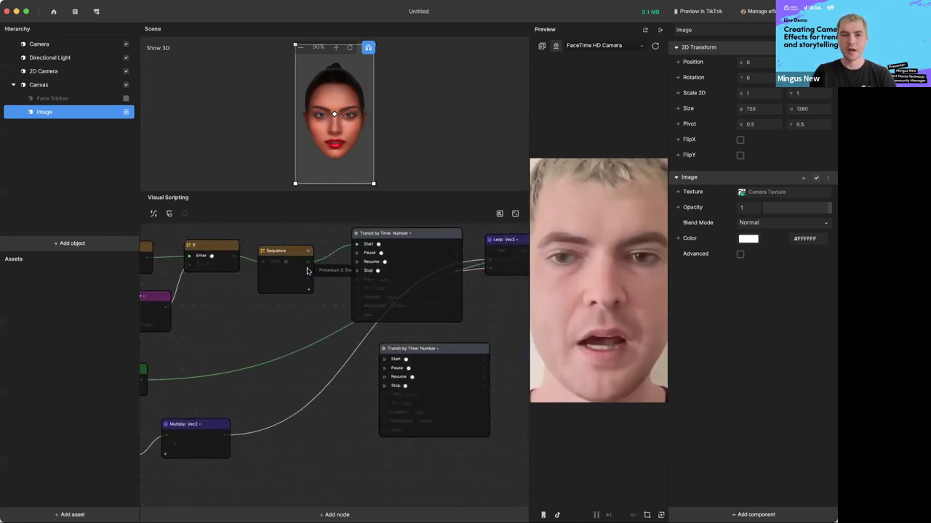
left_click_drag(406, 358, 366, 350)
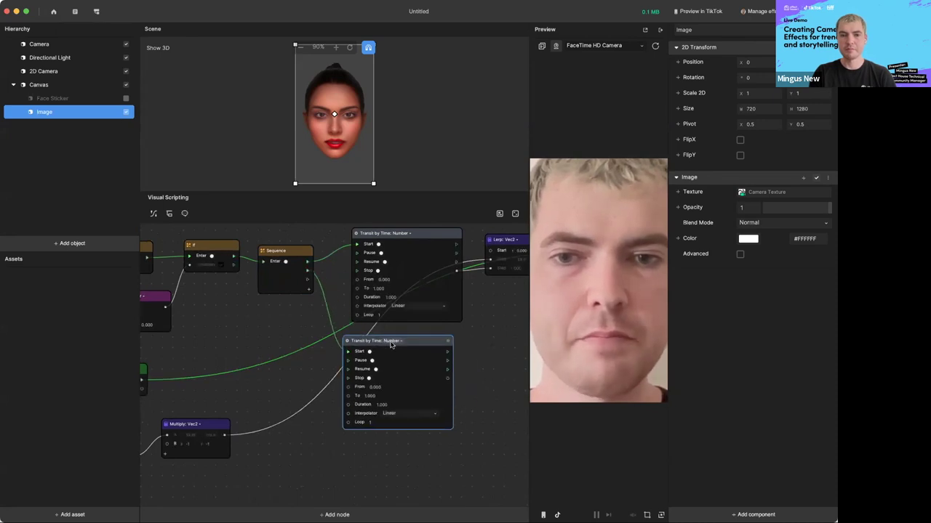
left_click(396, 340)
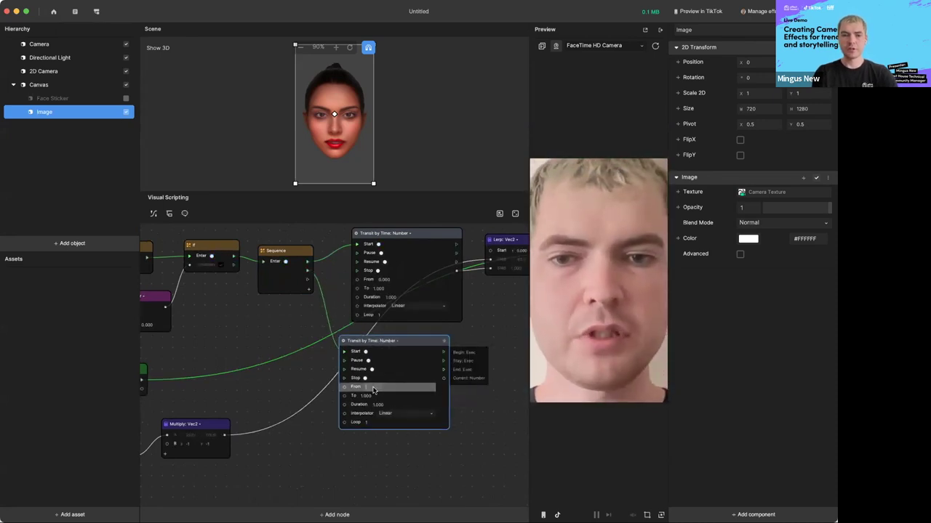
Step: Switch the duplicated Transit by Time node to Vec2 and set From to 1, 1 and To to 3, 3
left_click(388, 341)
left_click(406, 360)
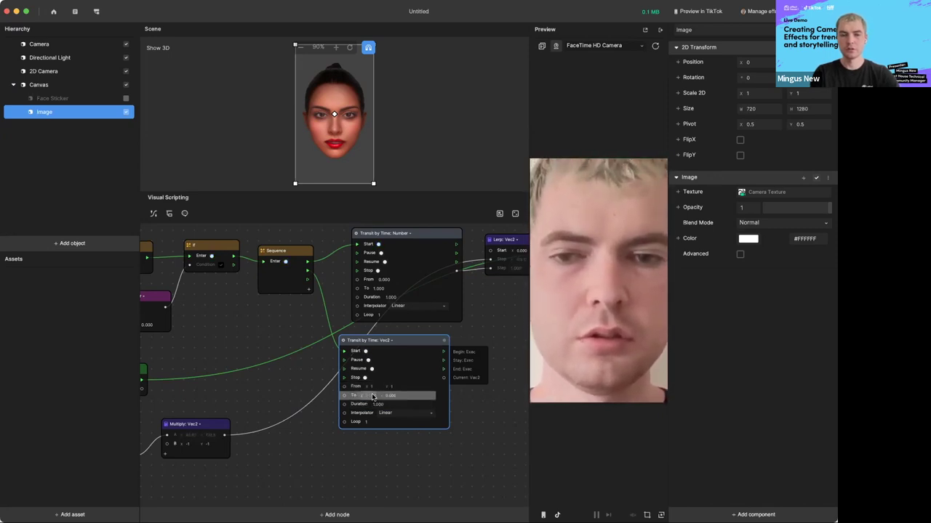
left_click(388, 395)
type("3")
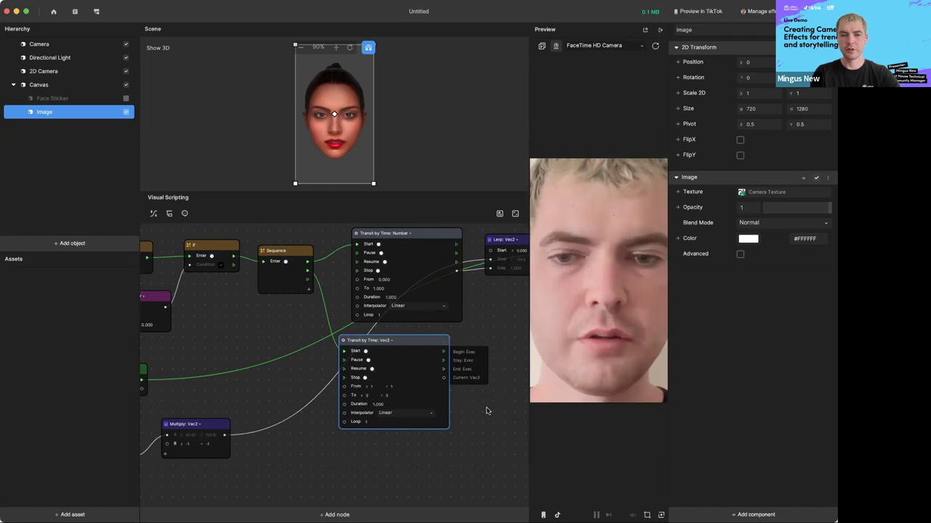
Step: Connect the Vec2 Transit by Time node's Current output to the image Scale 2D node's Value input
scroll(488, 411, "right", 2)
scroll(487, 410, "right", 3)
left_click(488, 317)
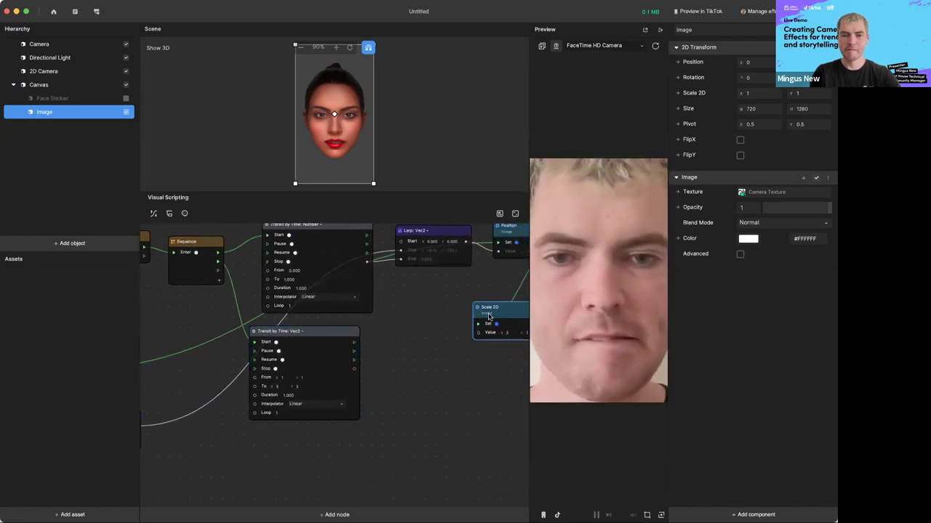
left_click_drag(354, 366, 478, 340)
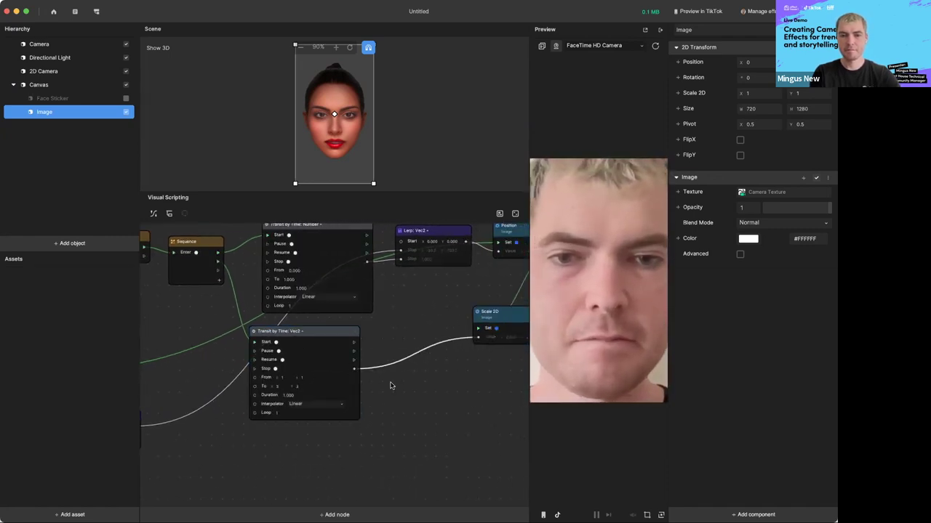
Step: Set the Multiply node's B values to -3 for X and Y and restart the preview to check the zoom
scroll(391, 386, "left", 10)
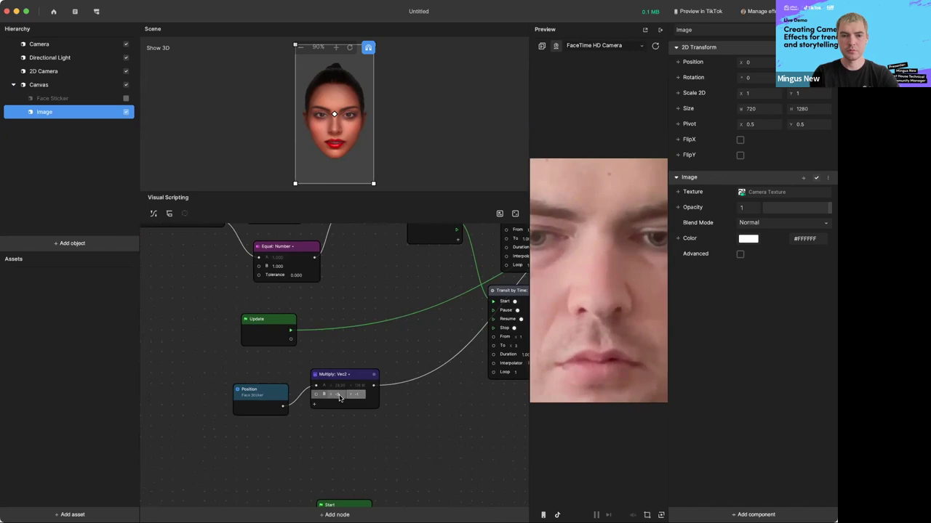
scroll(435, 395, "right", 5)
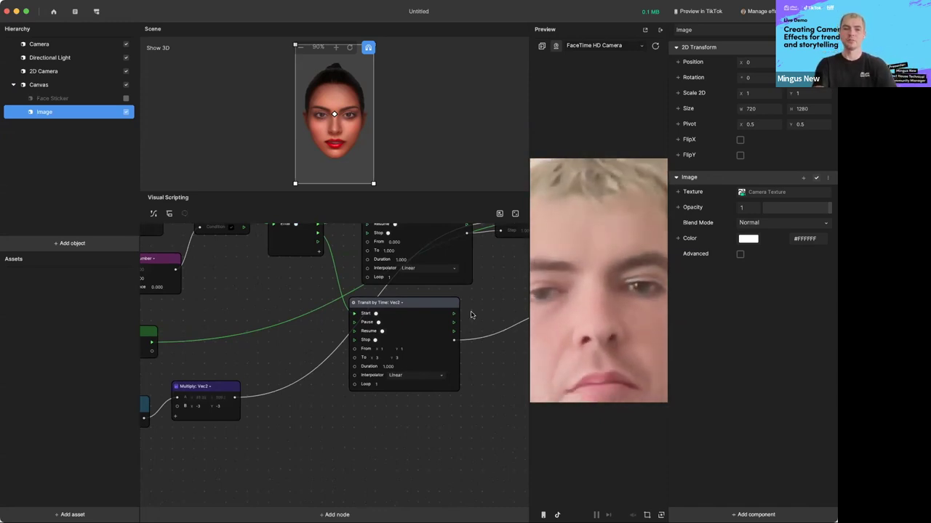
scroll(388, 293, "up", 1)
scroll(388, 293, "up", 5)
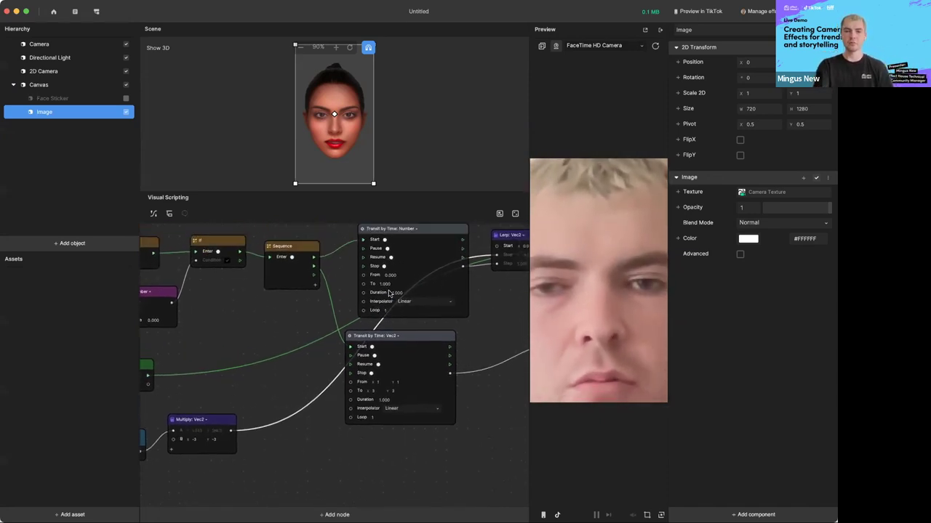
left_click(656, 48)
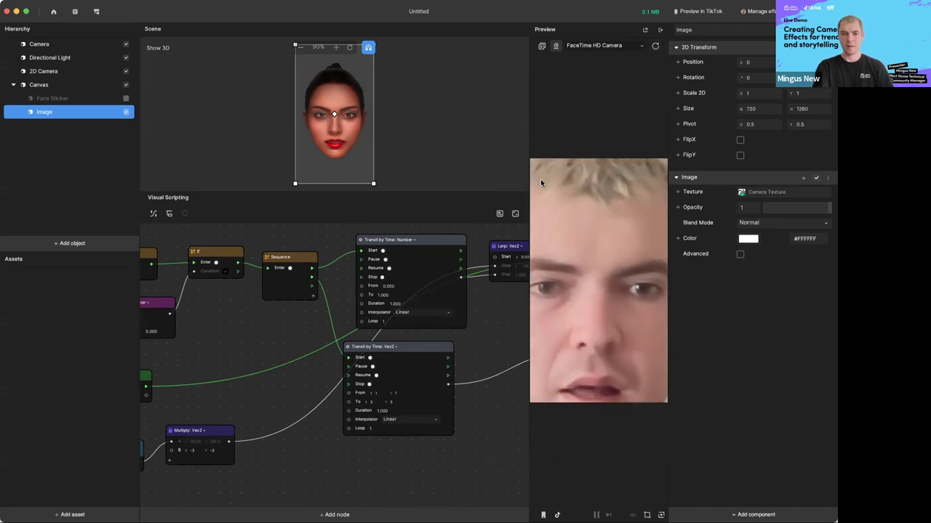
Step: Reposition the image's Scale 2D, Vec2 Lerp and image Position nodes to free space between the Lerp and Position nodes
scroll(485, 334, "right", 3)
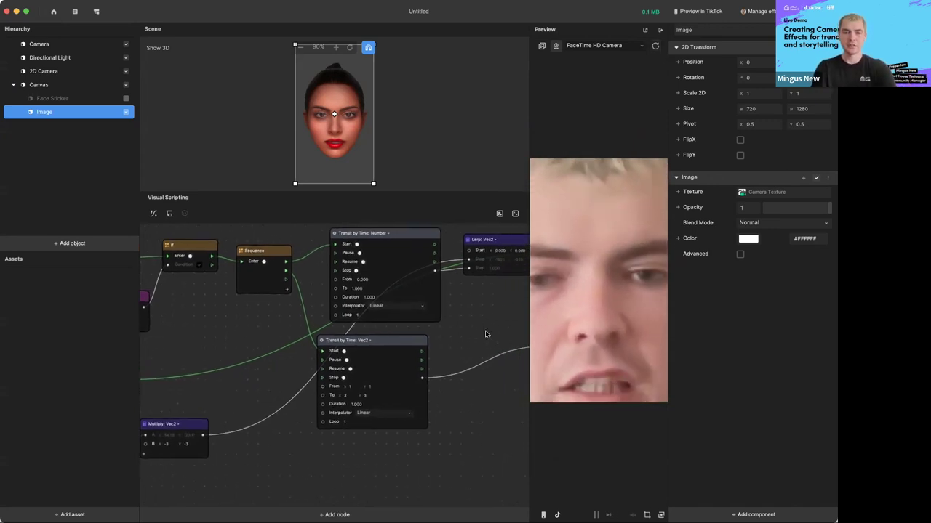
scroll(486, 333, "right", 5)
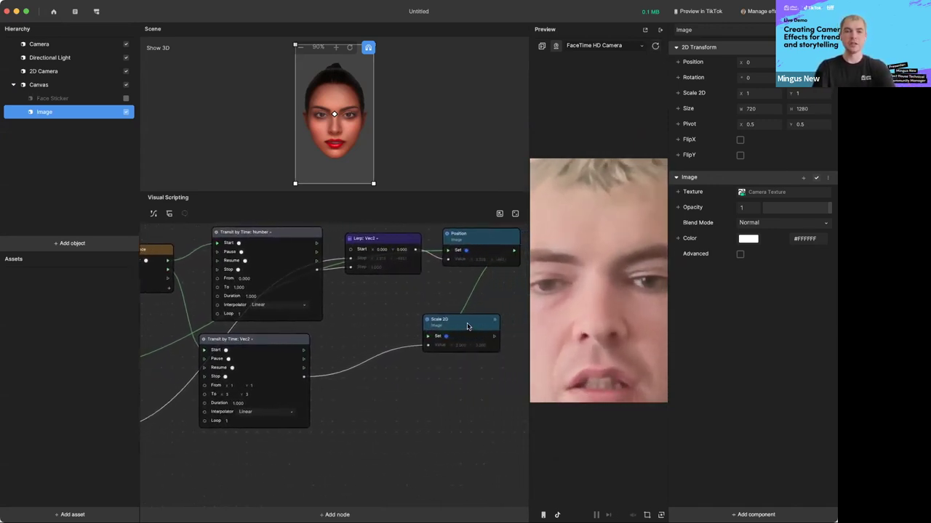
left_click_drag(467, 327, 503, 326)
scroll(393, 333, "up", 2)
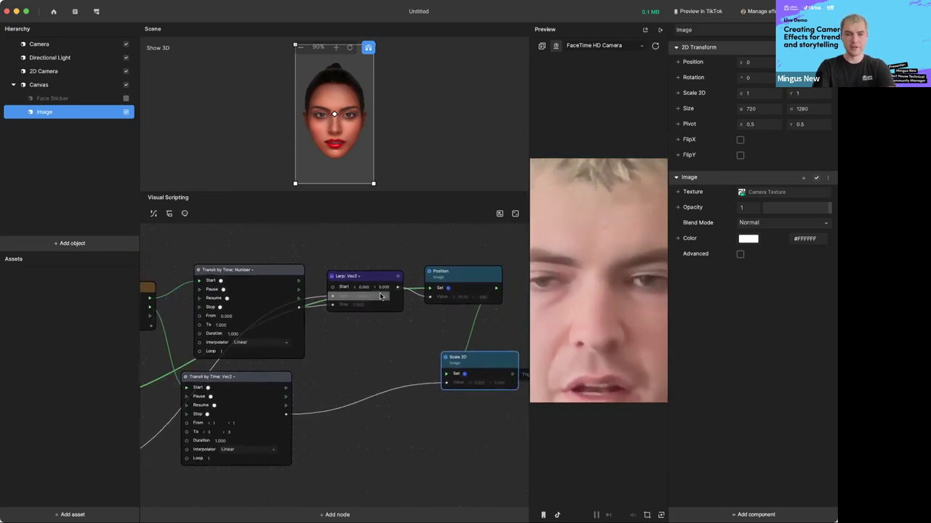
left_click_drag(374, 279, 372, 261)
left_click_drag(456, 280, 499, 255)
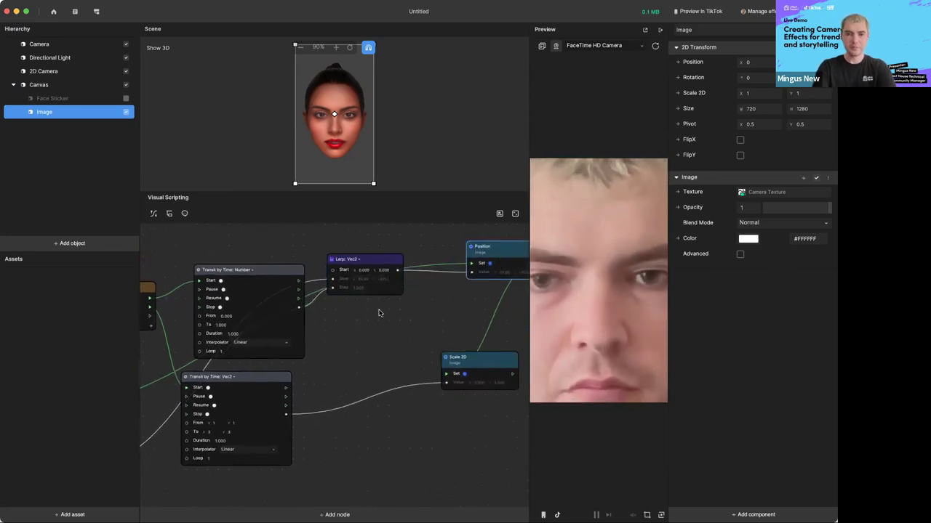
scroll(381, 313, "up", 1)
left_click_drag(370, 272, 370, 268)
scroll(395, 284, "right", 1)
left_click_drag(476, 286, 529, 289)
Step: Add a second Lerp node between the existing Vec2 Lerp node and the image Position node
right_click(414, 282)
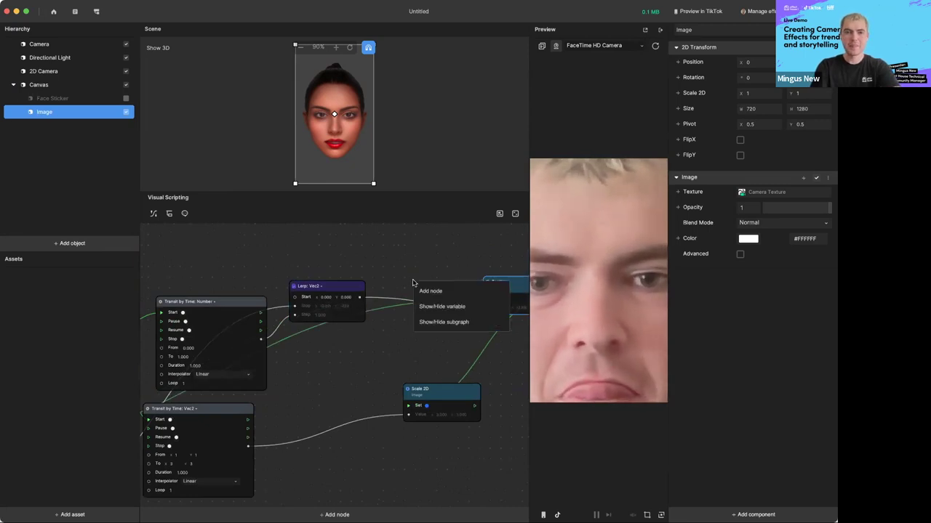
left_click(426, 290)
type("lerp")
key("Return")
left_click_drag(432, 290, 412, 279)
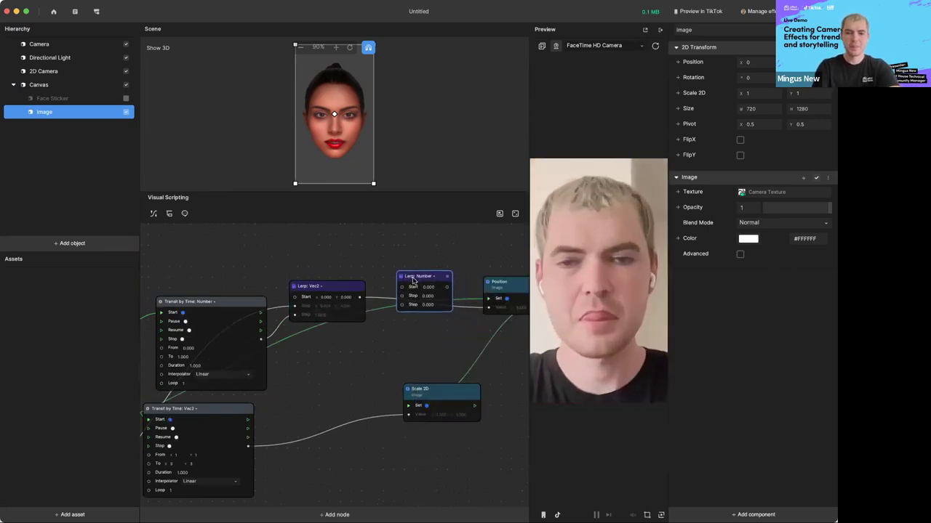
left_click(412, 278)
left_click(395, 358)
scroll(397, 359, "up", 5)
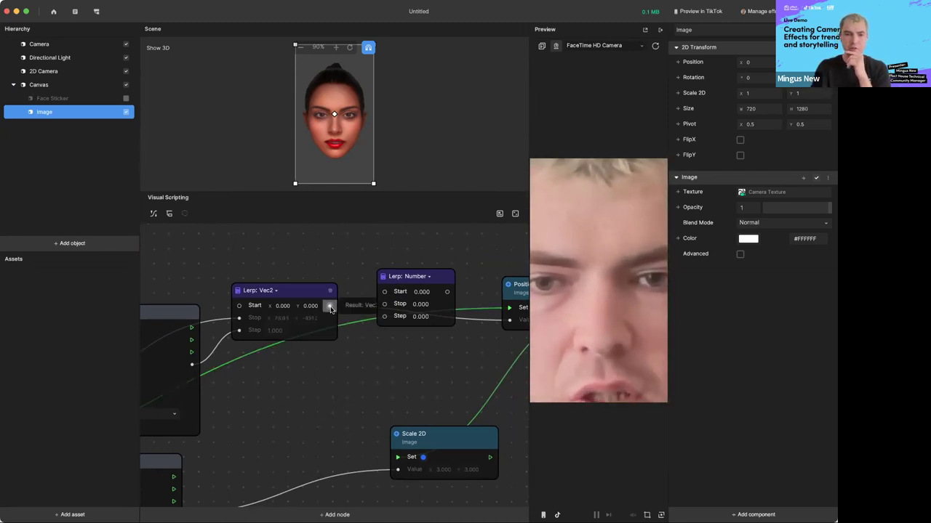
Step: Connect the first Lerp's Result to the new Lerp's Stop and the new Lerp's Result to the image Position node's Value
left_click_drag(311, 293, 351, 303)
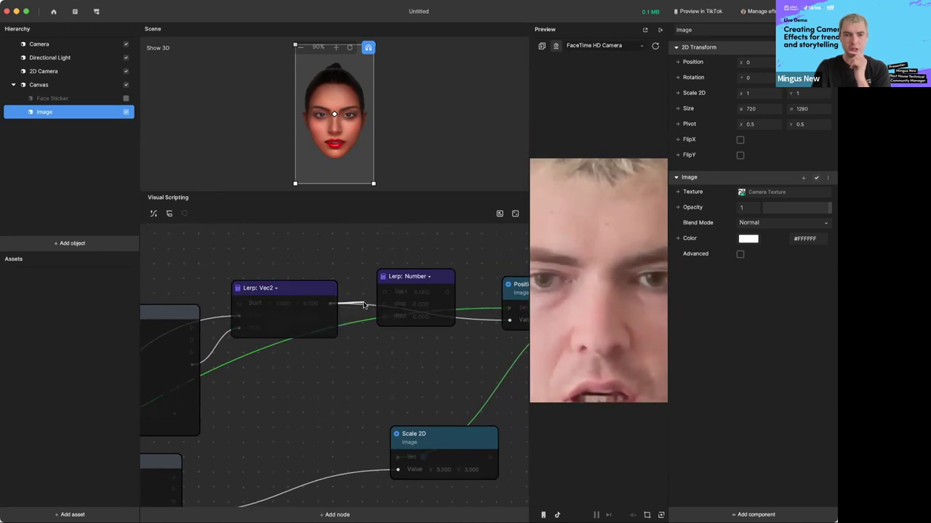
left_click_drag(381, 304, 411, 279)
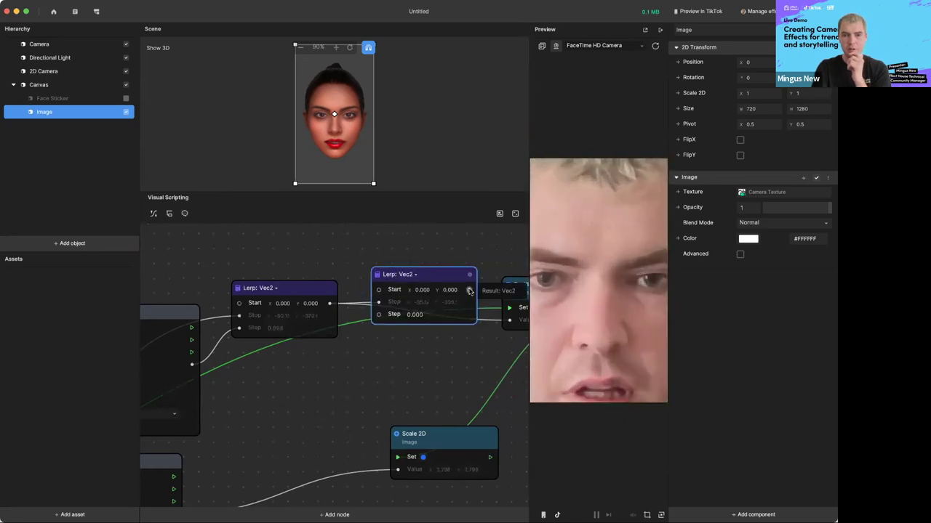
left_click_drag(469, 290, 509, 320)
scroll(509, 320, "right", 1)
left_click(498, 311)
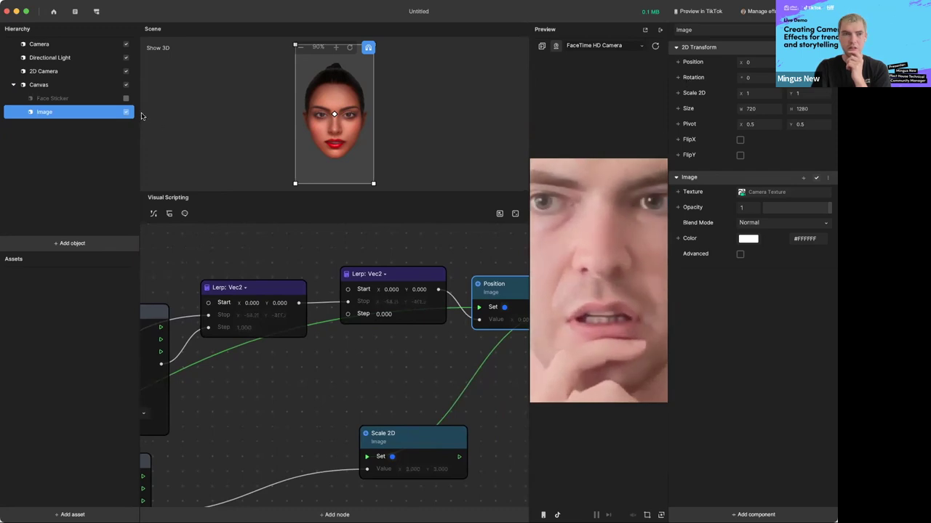
Step: Add a node that reads the image's Position, connect its Value to the second Lerp's Start, and set that Lerp's Step to 0.1
left_click_drag(684, 62, 299, 225)
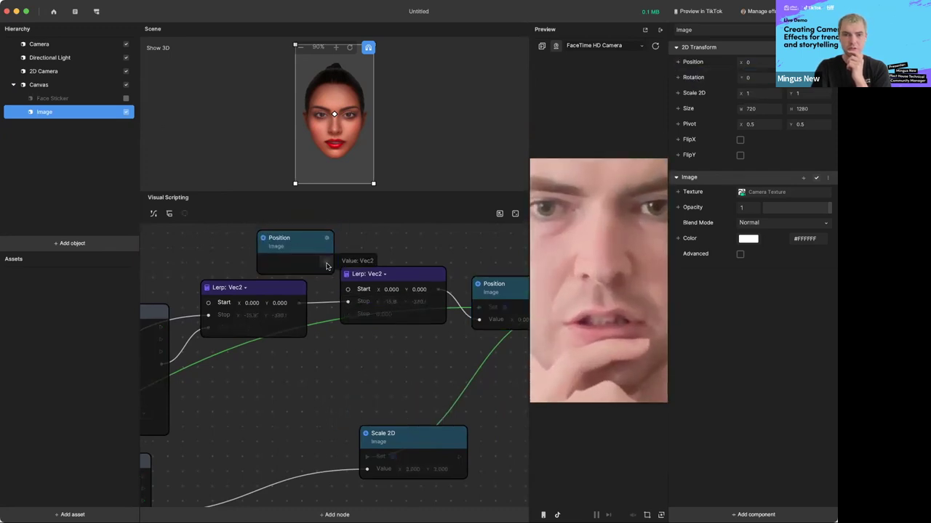
left_click_drag(346, 292, 347, 290)
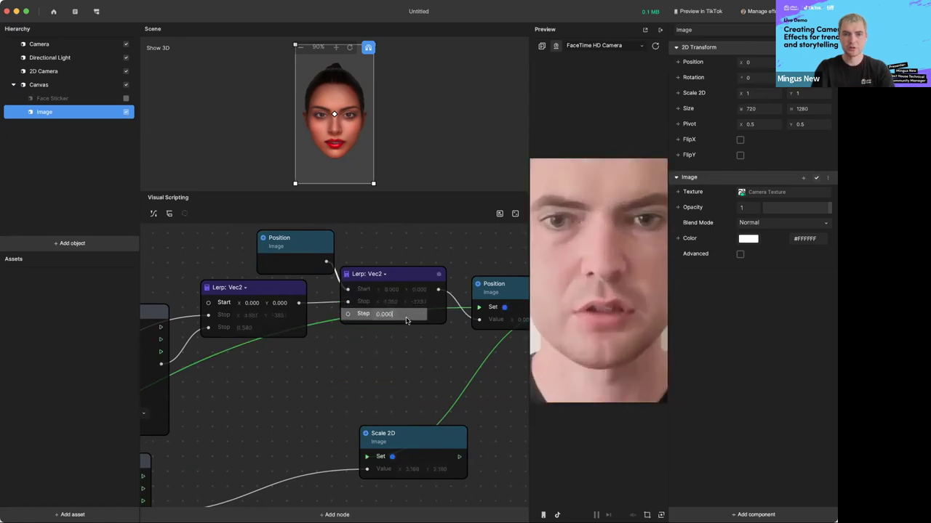
type("1")
key("Return")
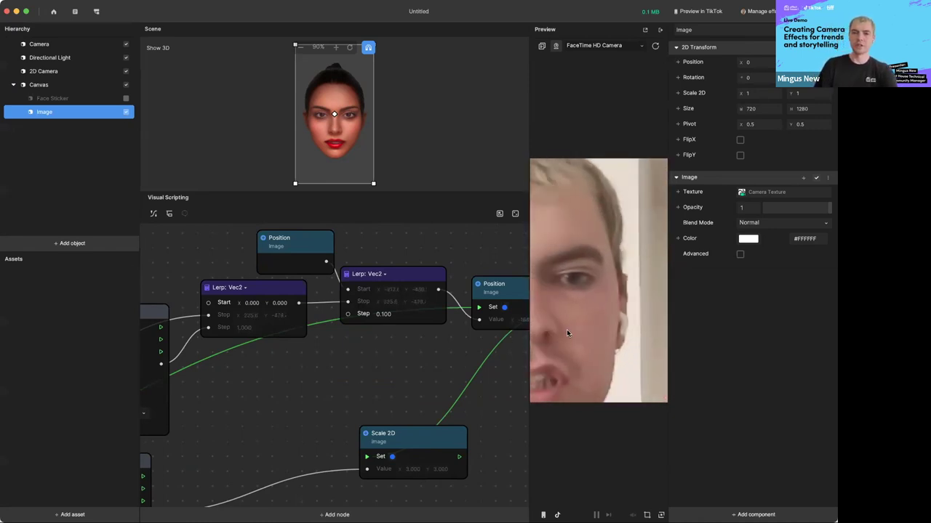
Step: Set the second Lerp node's Step to 0.5
left_click(395, 317)
key("BackSpace")
key("BackSpace")
key("BackSpace")
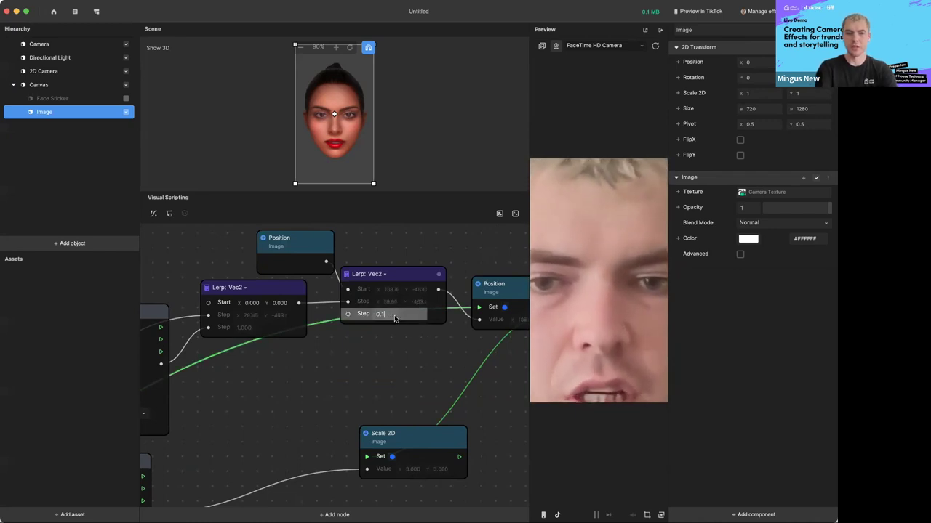
type("500")
key("Return")
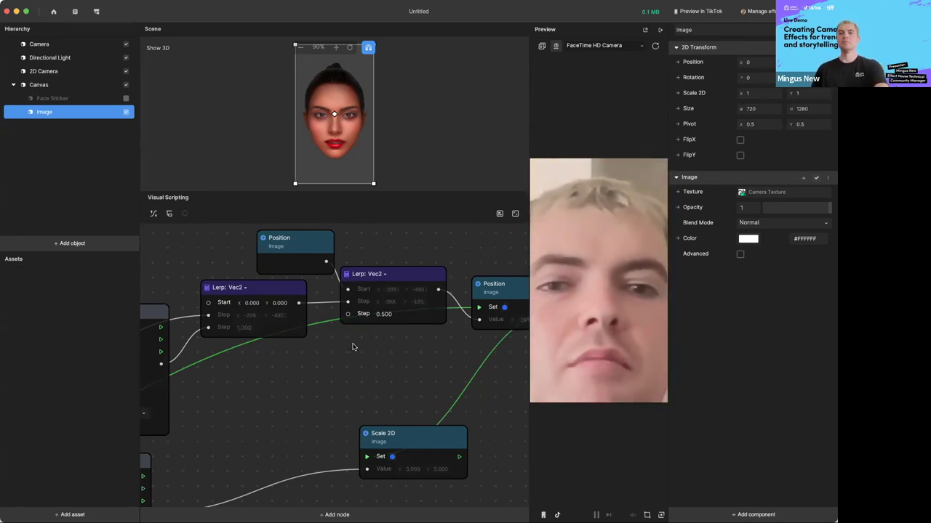
Step: Space out the image Position getter, second Lerp and image Position setter so their connections are easy to read
scroll(355, 356, "up", 1)
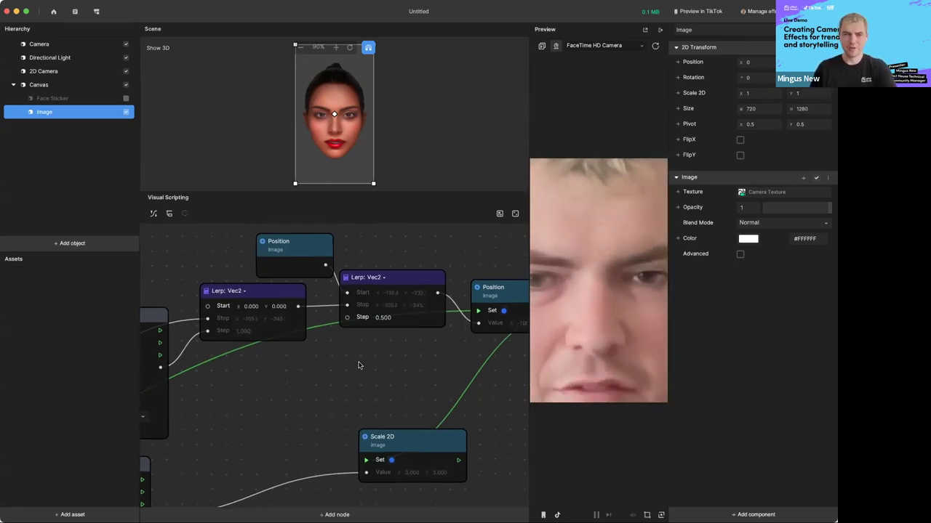
left_click(403, 278)
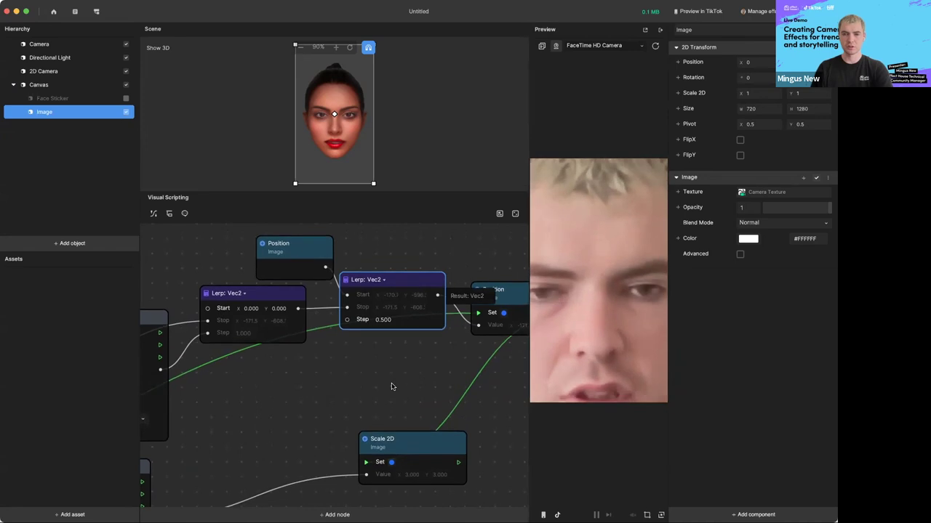
scroll(391, 387, "up", 2)
left_click_drag(294, 268, 277, 260)
scroll(348, 345, "up", 3)
scroll(348, 343, "up", 3)
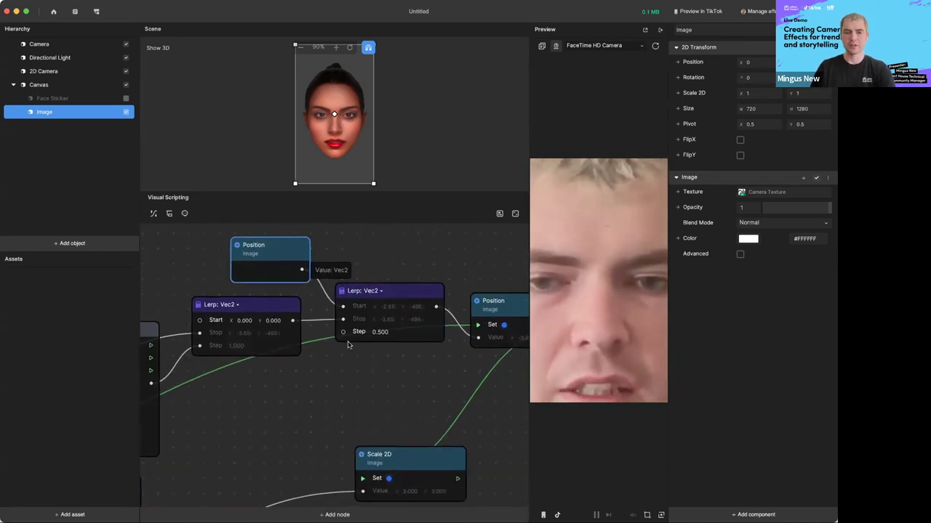
scroll(348, 342, "right", 4)
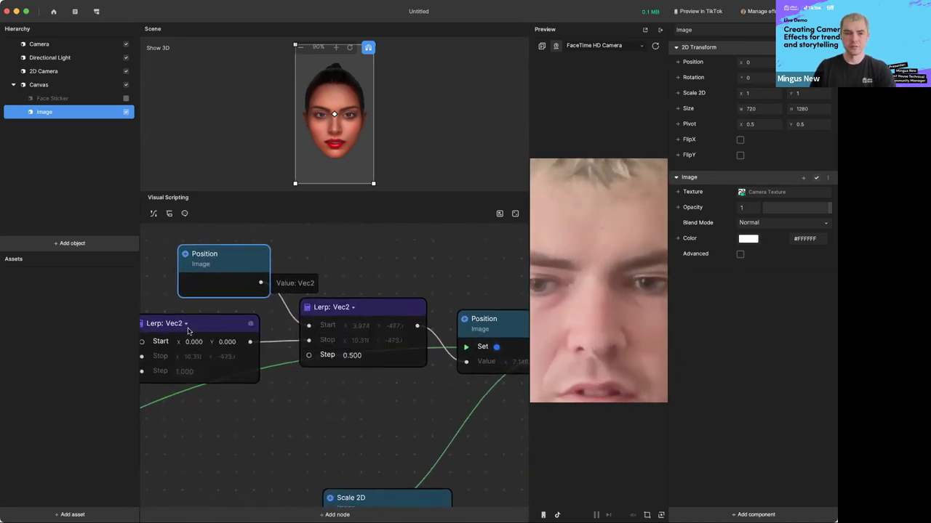
left_click(214, 327)
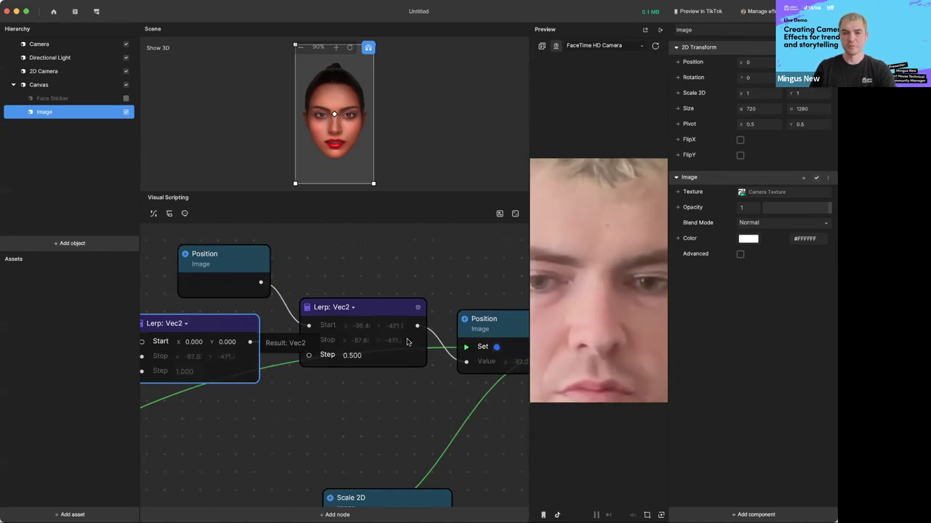
left_click_drag(498, 319, 501, 294)
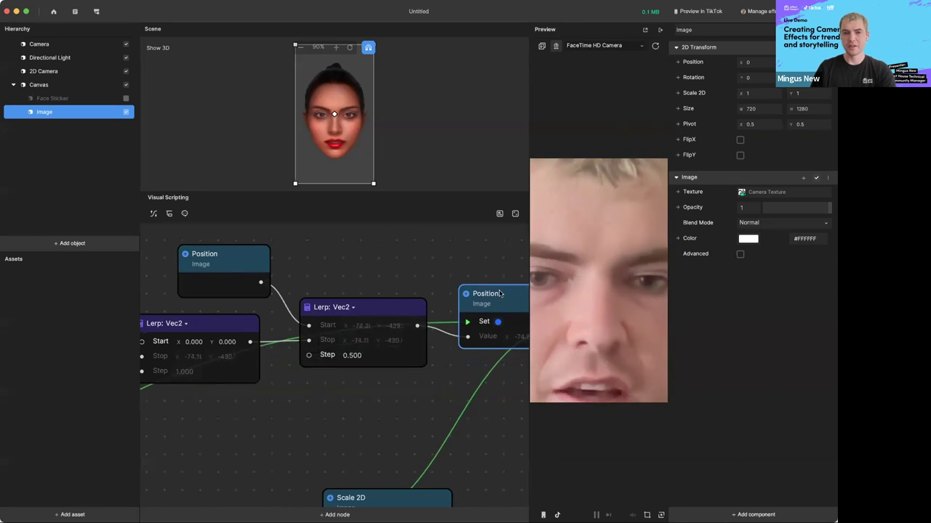
left_click_drag(260, 257, 240, 255)
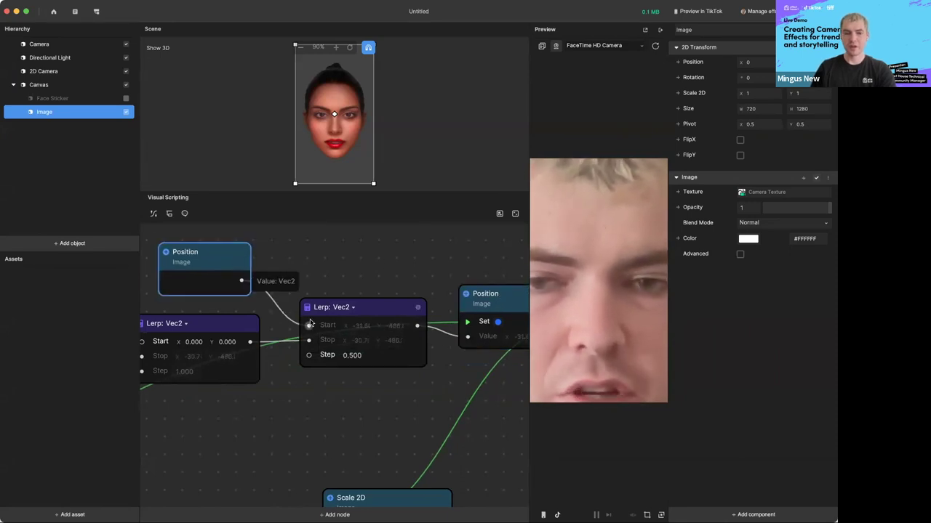
scroll(318, 320, "up", 2)
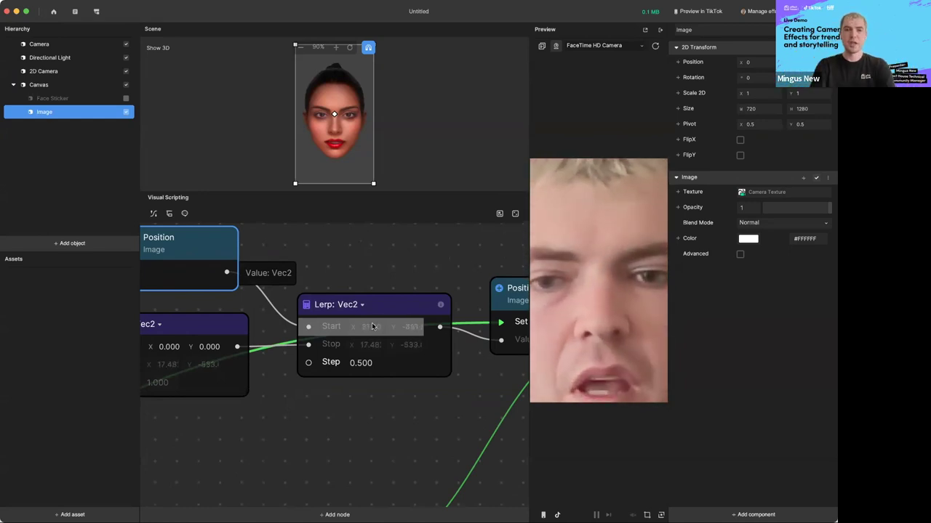
left_click_drag(380, 305, 379, 294)
Step: Tidy the Multiply node and the Face Sticker Position node next to each other, and restart the preview to test the smoothed zoom
scroll(380, 366, "right", 1)
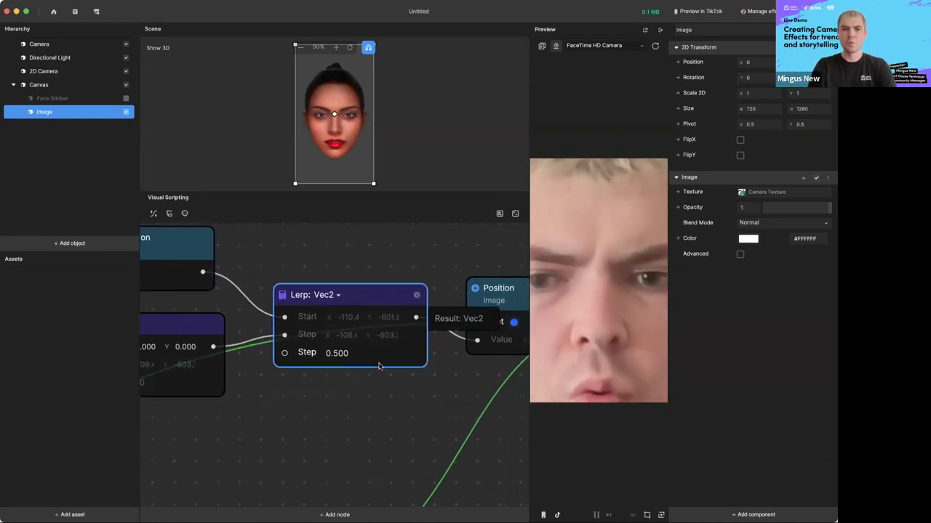
scroll(349, 299, "right", 1)
scroll(407, 299, "right", 2)
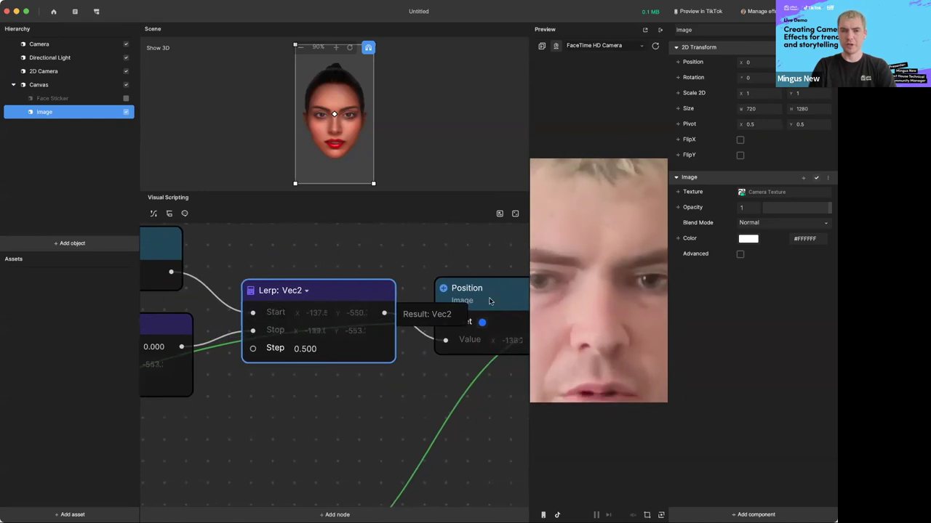
scroll(367, 273, "down", 4)
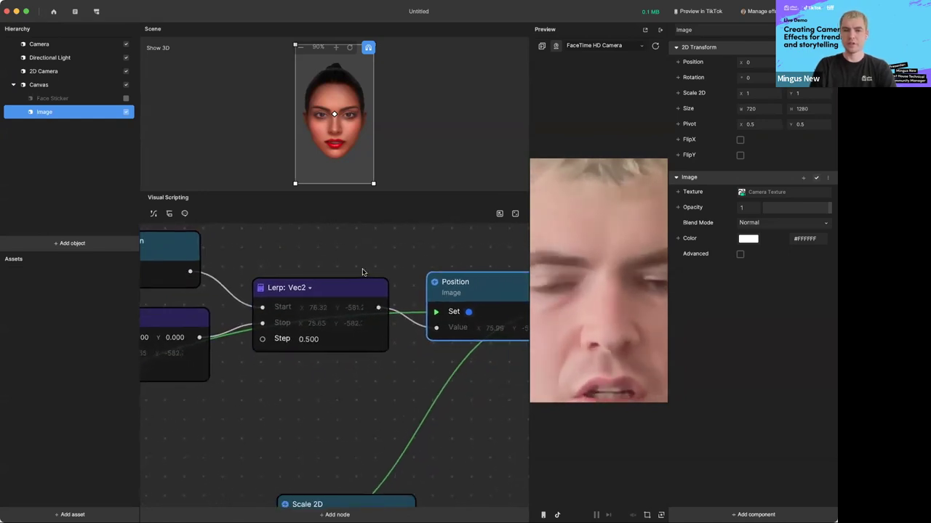
scroll(363, 272, "down", 3)
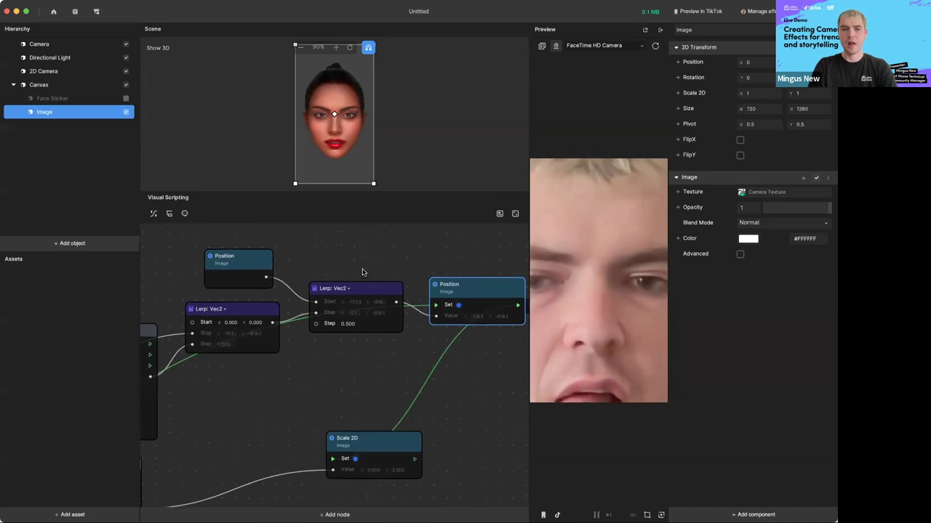
scroll(346, 366, "down", 2)
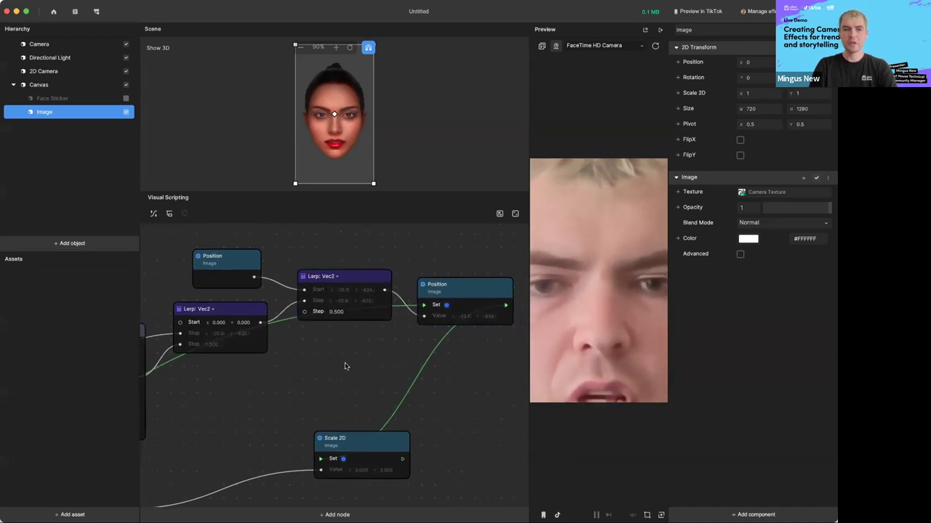
scroll(352, 384, "down", 2)
scroll(352, 383, "left", 5)
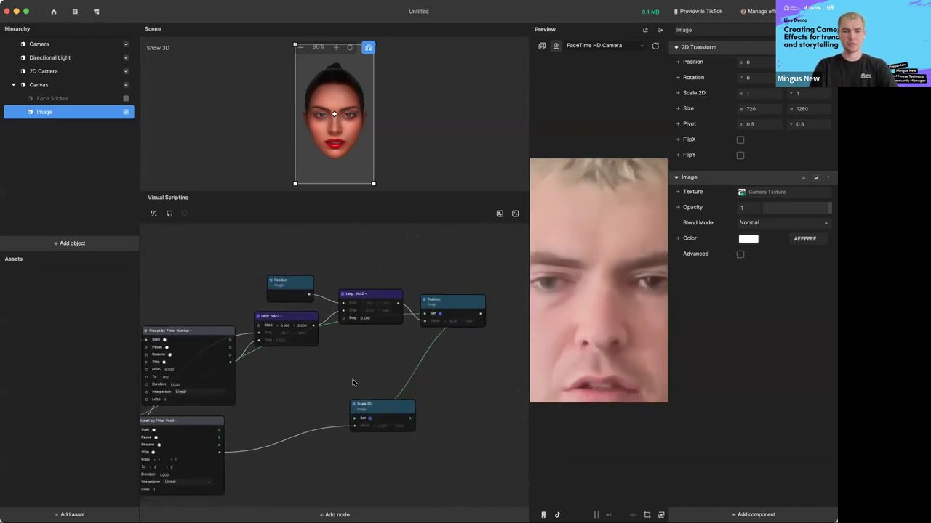
left_click_drag(345, 388, 377, 377)
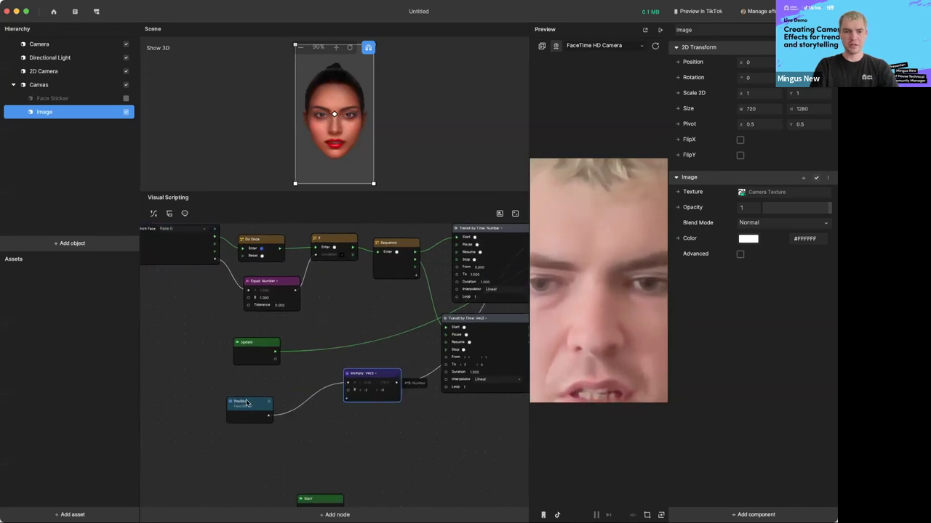
scroll(305, 397, "down", 3)
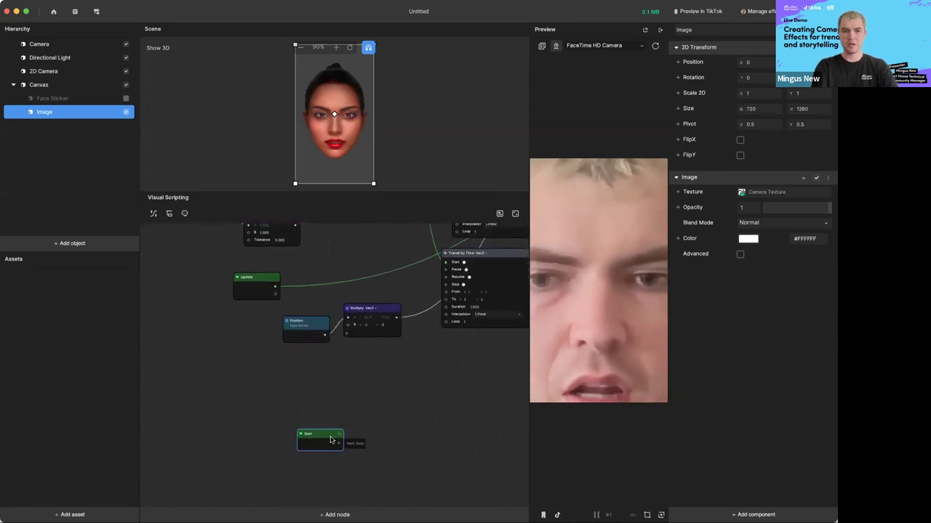
scroll(393, 318, "up", 4)
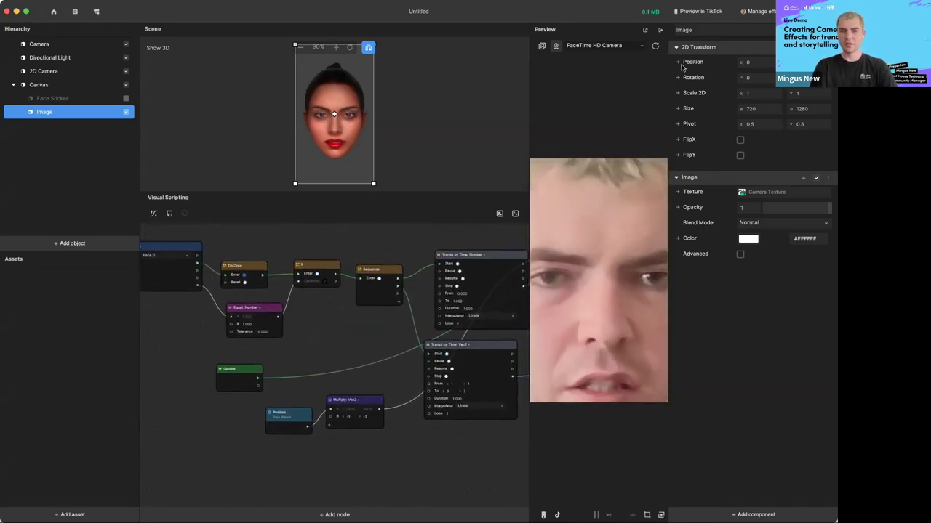
left_click(656, 46)
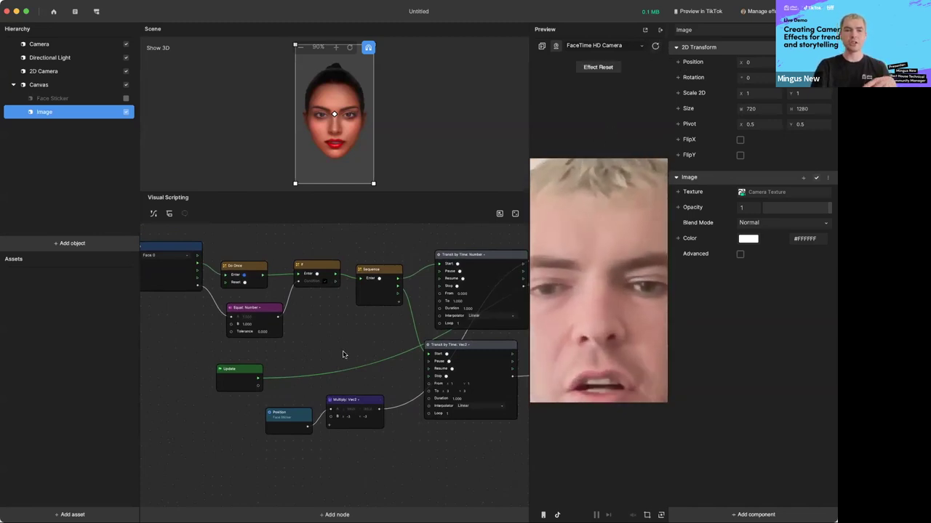
Step: Review the node graph from Face Detection through Do Once, If and Sequence to the two Transit by Time nodes
scroll(344, 355, "down", 1)
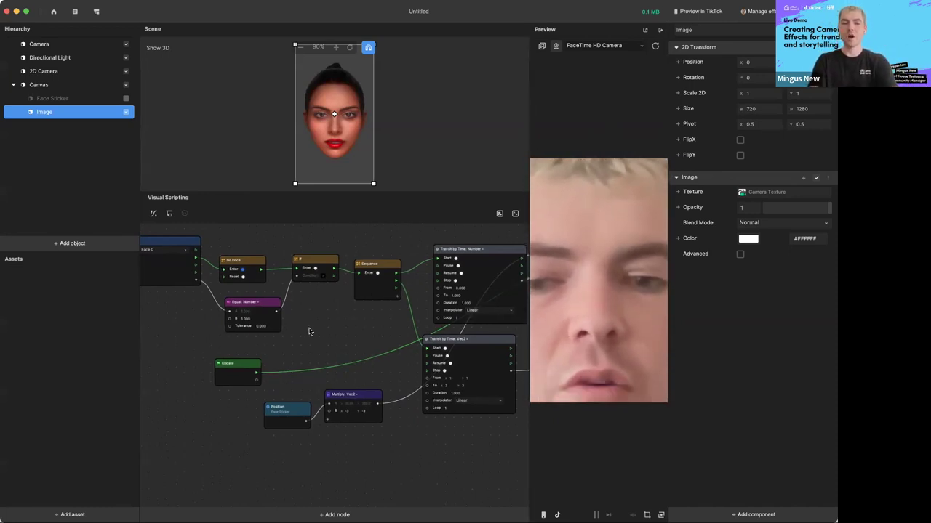
scroll(309, 332, "right", 2)
scroll(295, 331, "left", 4)
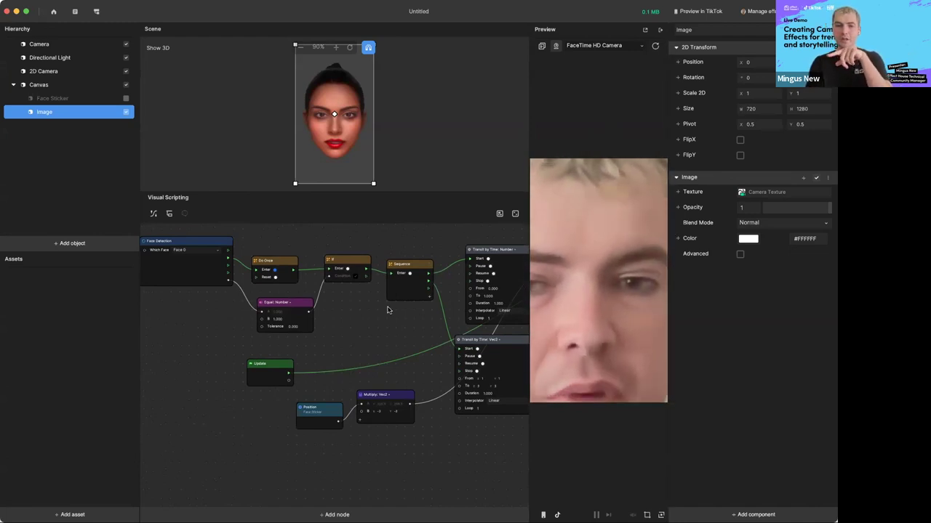
scroll(388, 310, "left", 4)
scroll(433, 346, "right", 5)
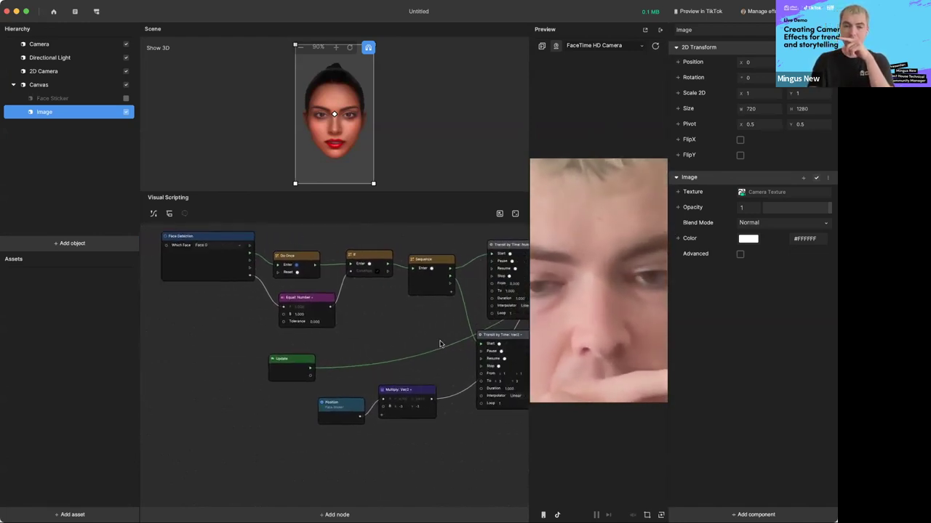
scroll(393, 337, "right", 1)
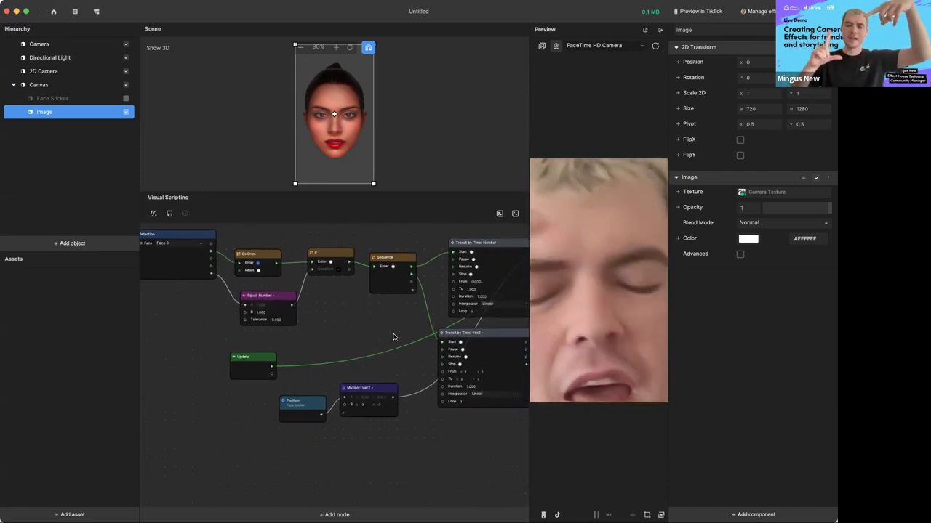
scroll(397, 344, "right", 3)
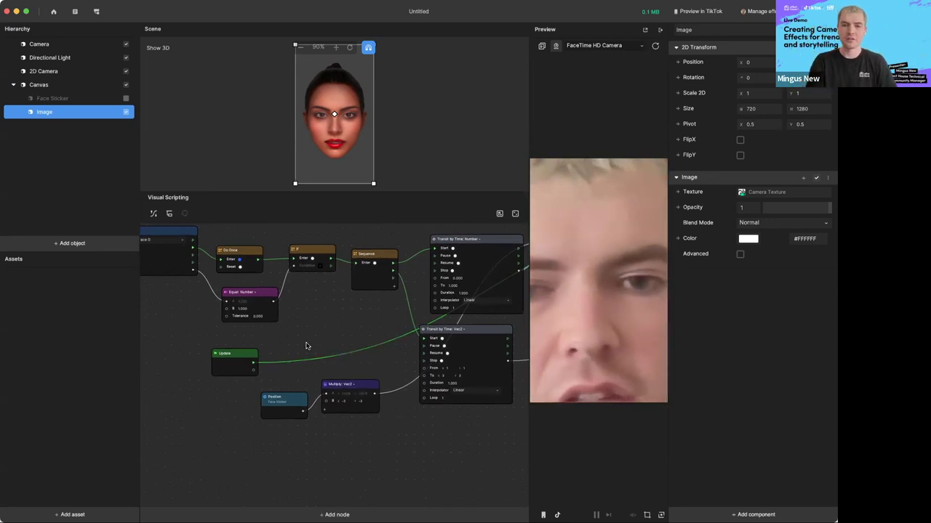
scroll(326, 352, "right", 5)
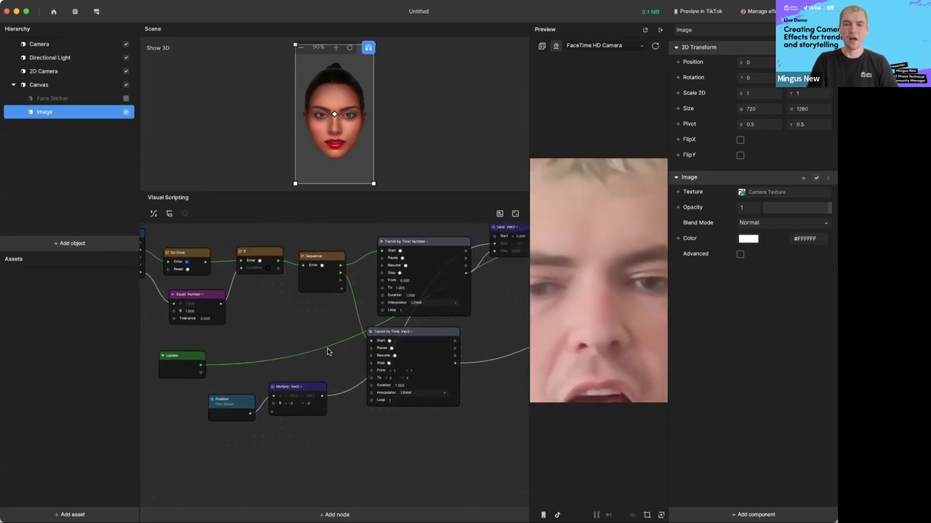
scroll(412, 342, "right", 10)
scroll(412, 342, "up", 2)
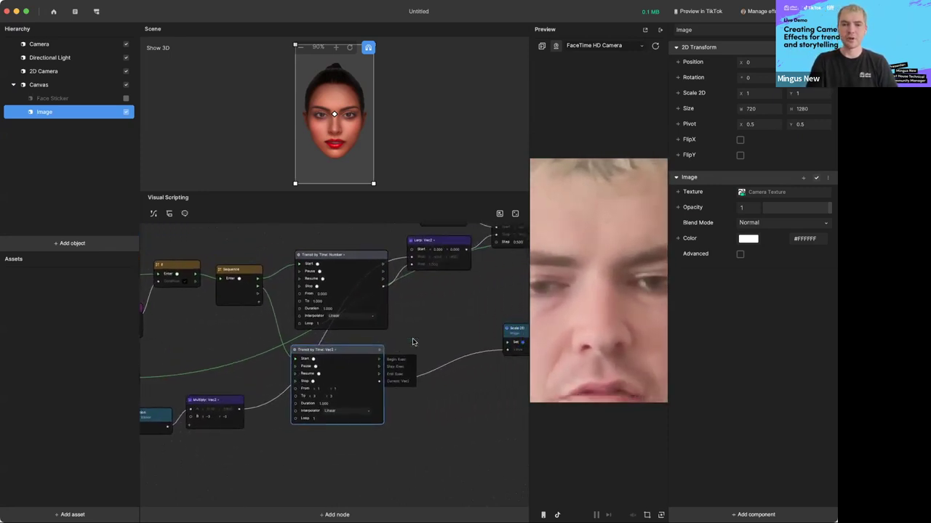